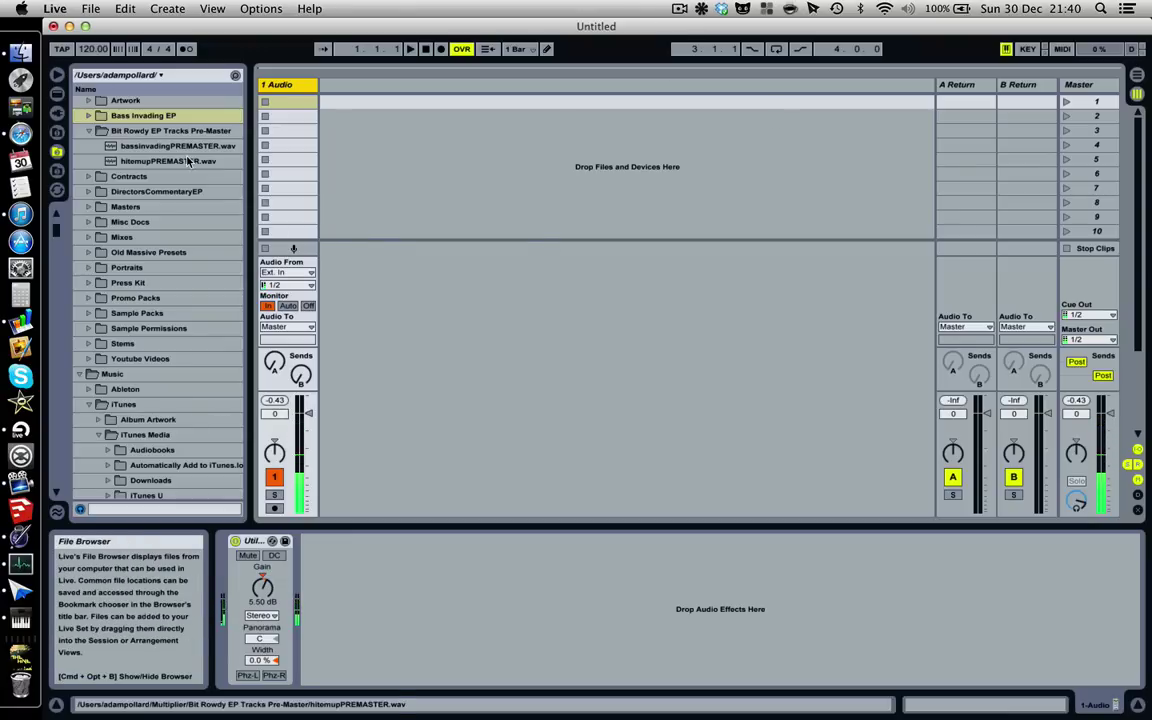
Scroll the browser through the iTunes library to Knife Party's Rage Valley EP and '03 Bonfire'.
scroll(198, 408, down, 10)
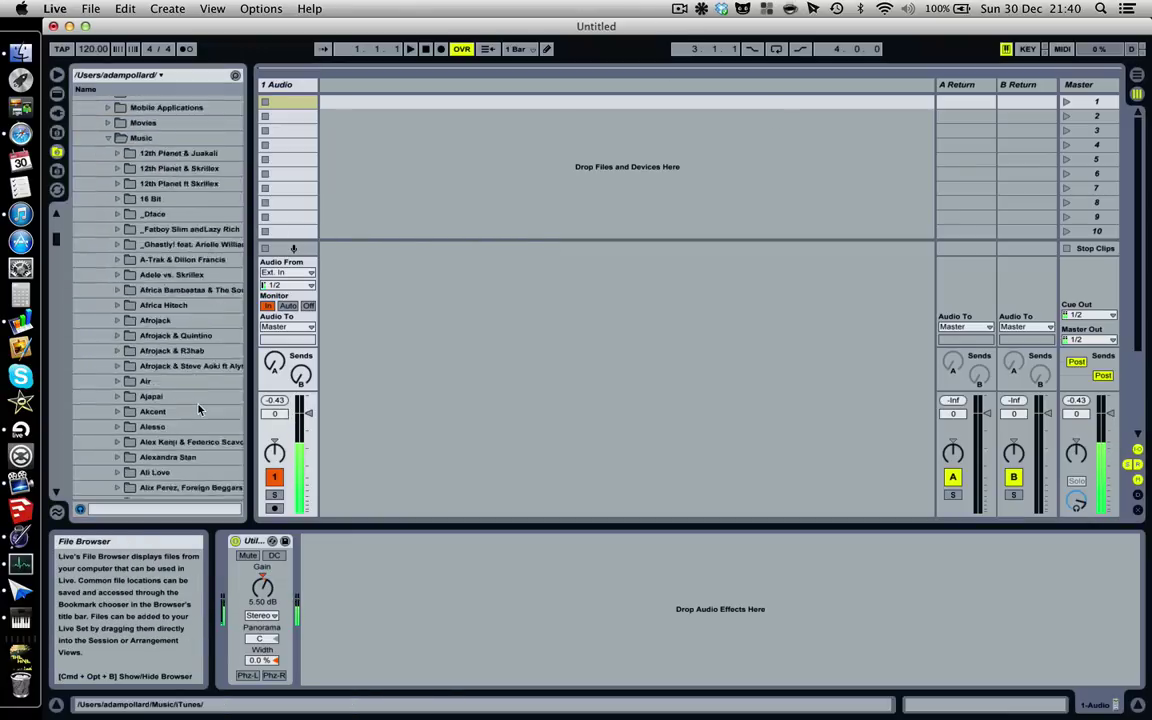
scroll(198, 410, down, 5)
scroll(198, 410, down, 10)
scroll(198, 410, down, 10)
scroll(198, 410, down, 10)
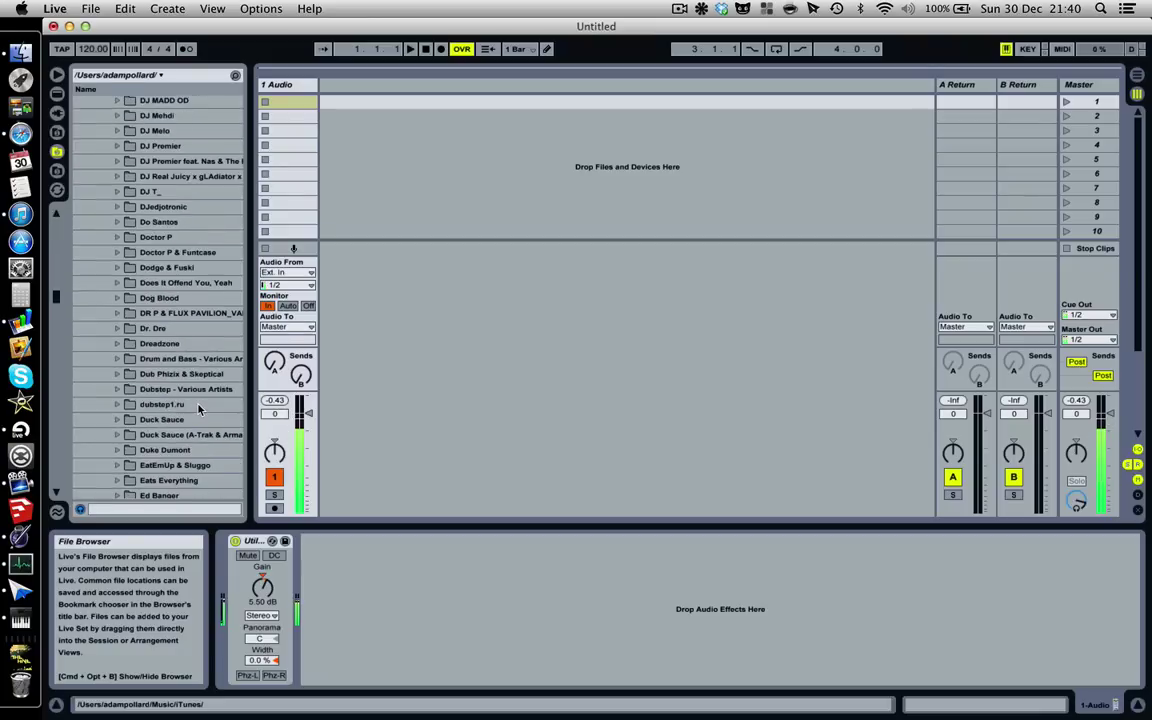
scroll(198, 408, down, 10)
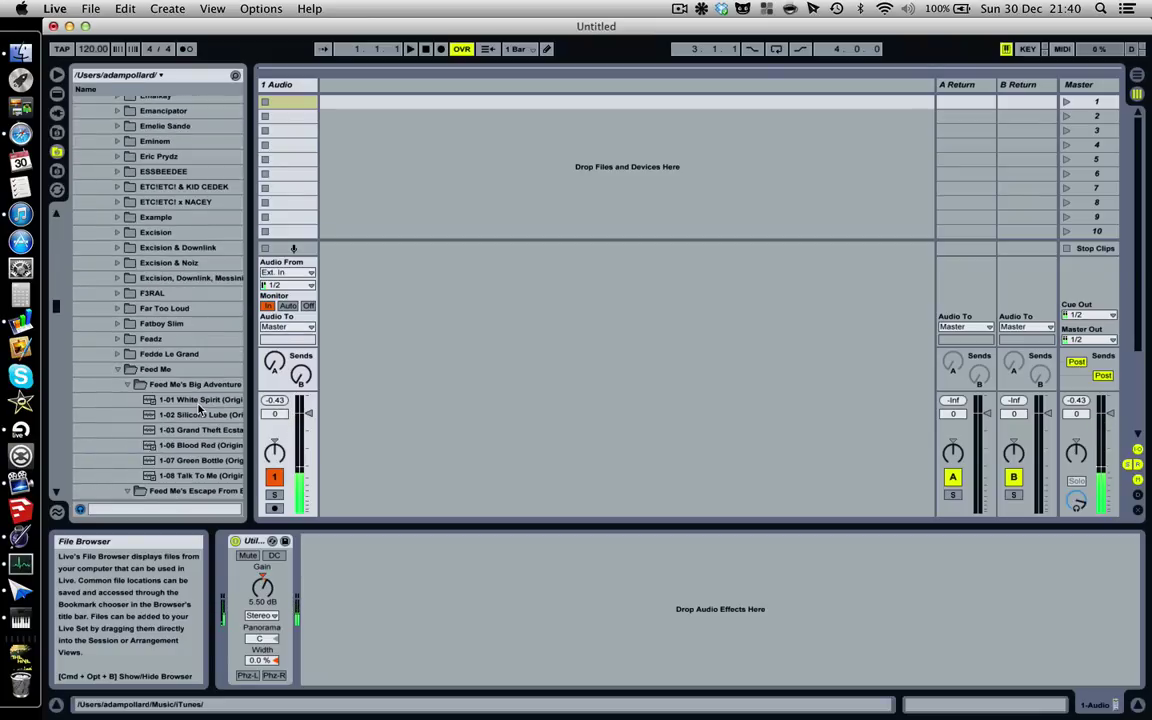
scroll(198, 408, down, 5)
scroll(198, 408, down, 10)
scroll(198, 408, down, 3)
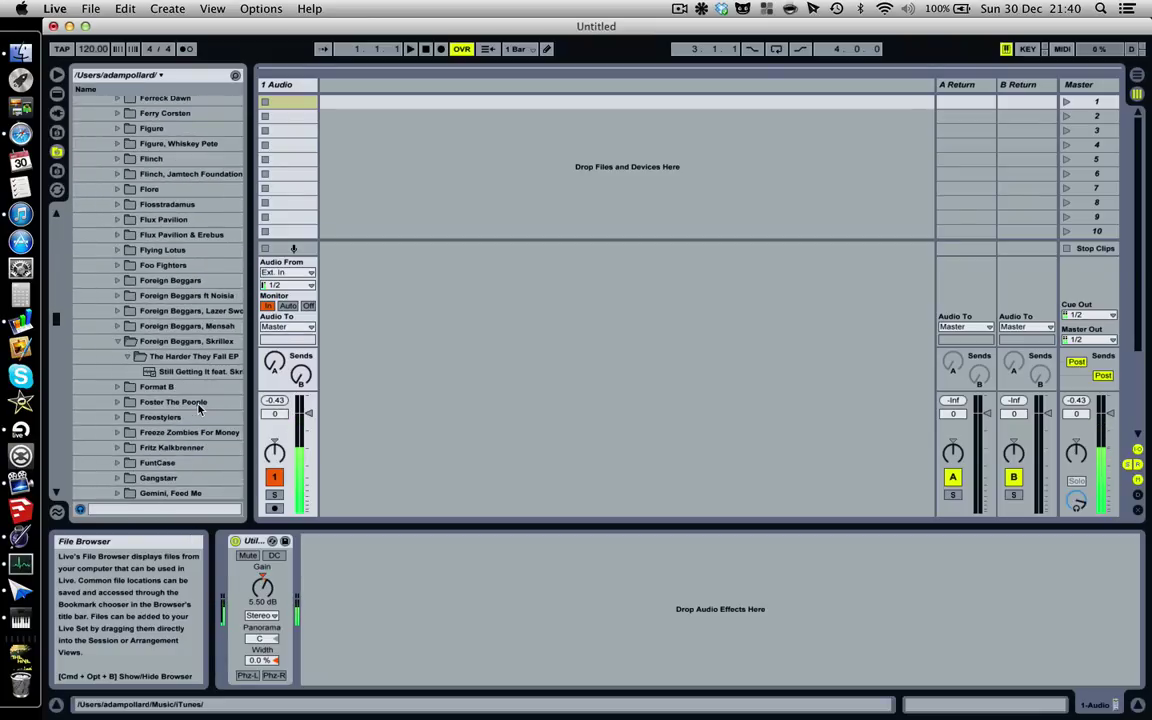
scroll(199, 405, down, 10)
scroll(199, 405, down, 10)
scroll(199, 405, down, 10)
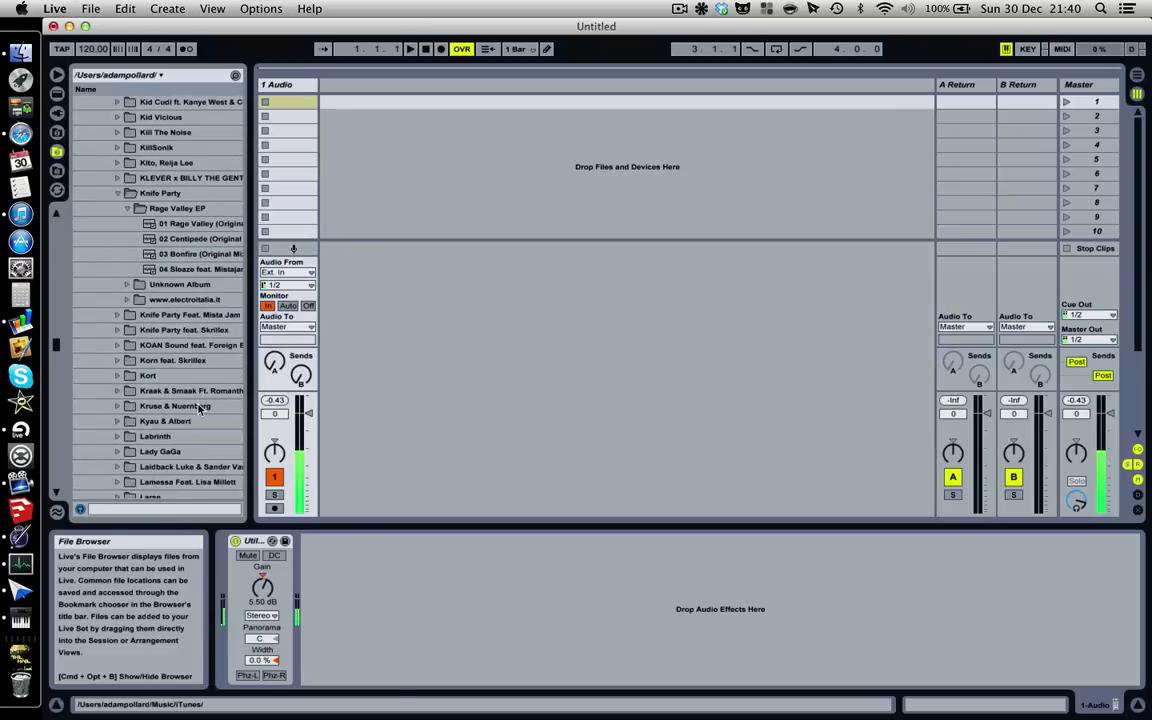
Drag '03 Bonfire (Original Mix)' into Arrangement View as a new audio track, zoomed to fit.
click(177, 255)
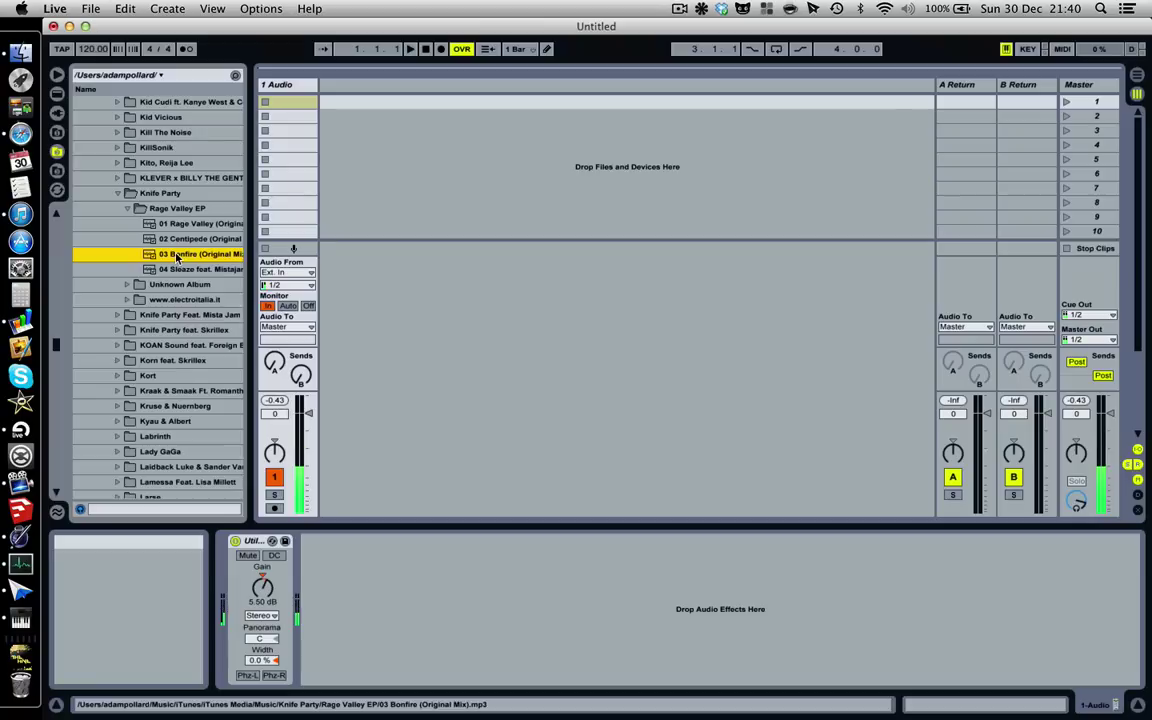
drag(177, 258, 183, 264)
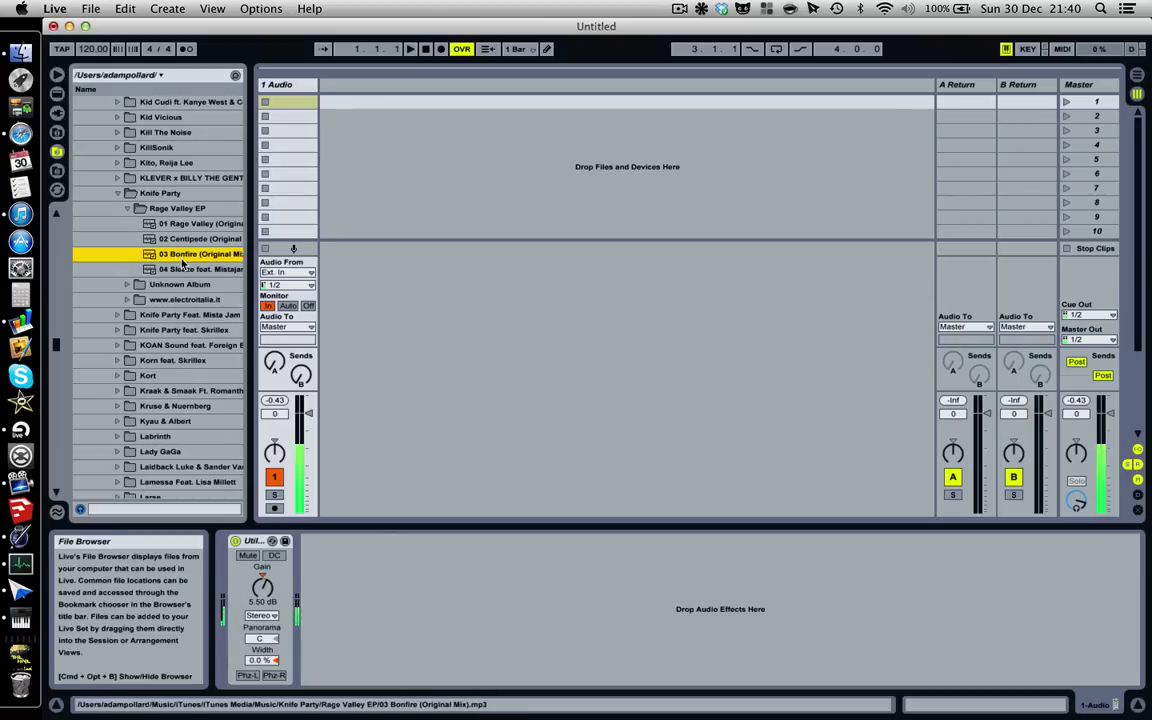
key(Tab)
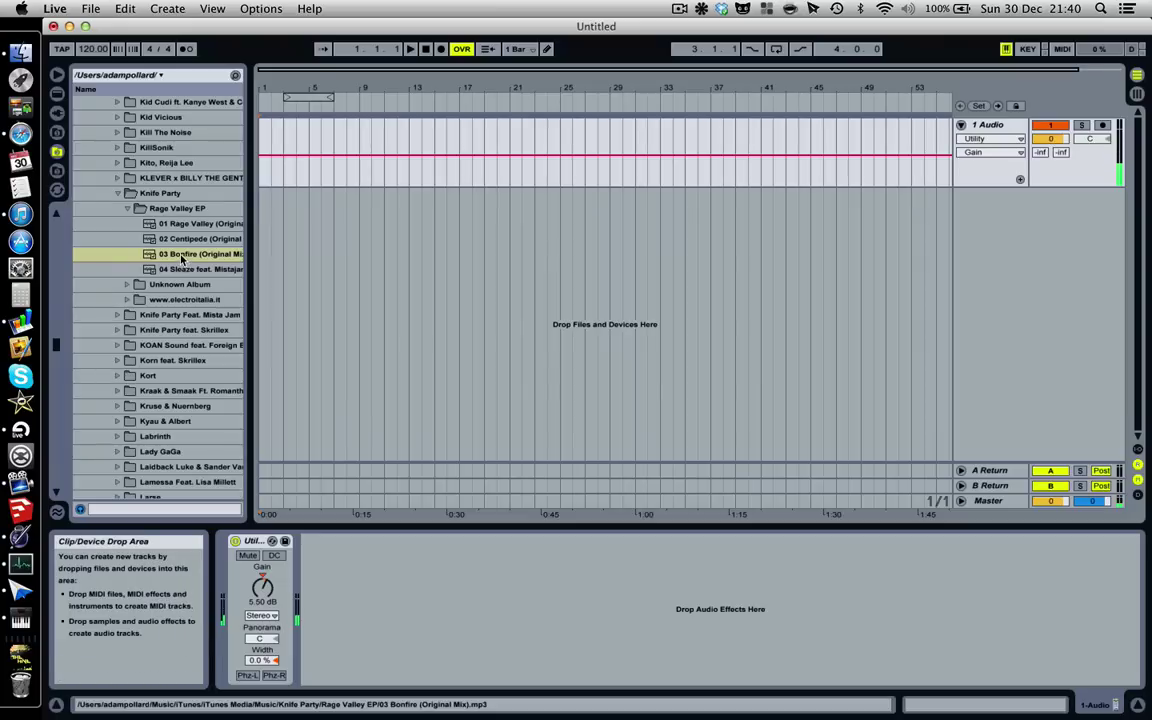
drag(182, 258, 296, 205)
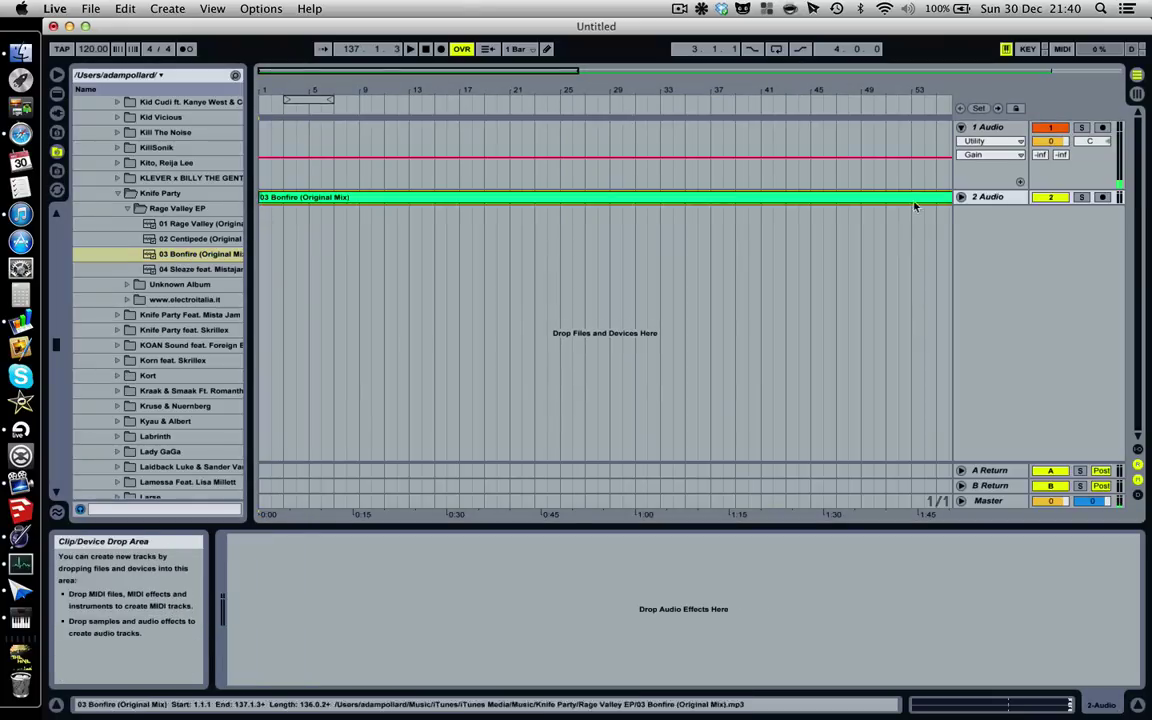
drag(770, 92, 475, 85)
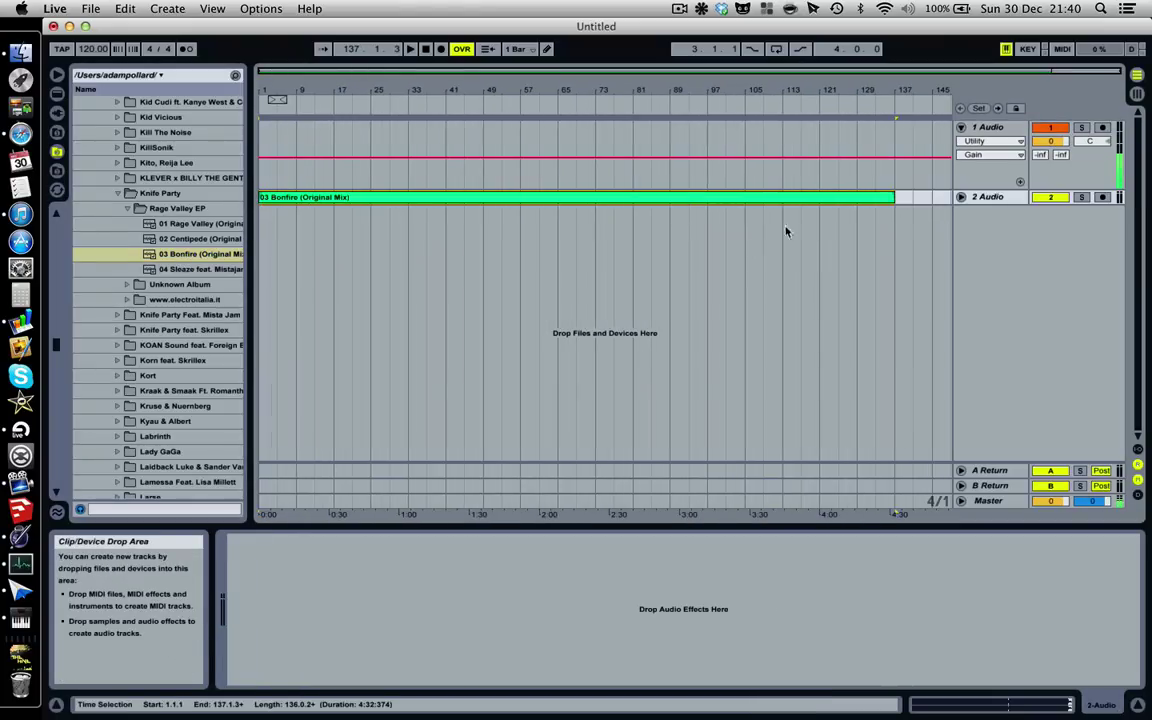
Unfold and select the 2 Audio track, then return to Session View.
click(960, 197)
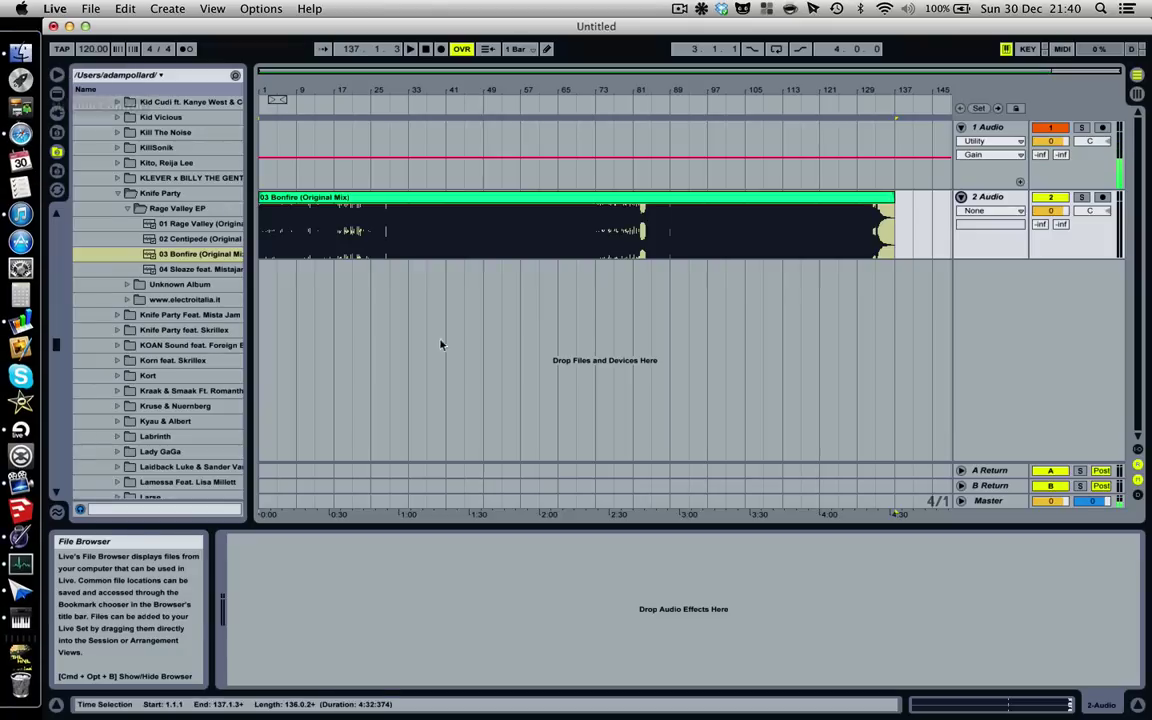
click(993, 199)
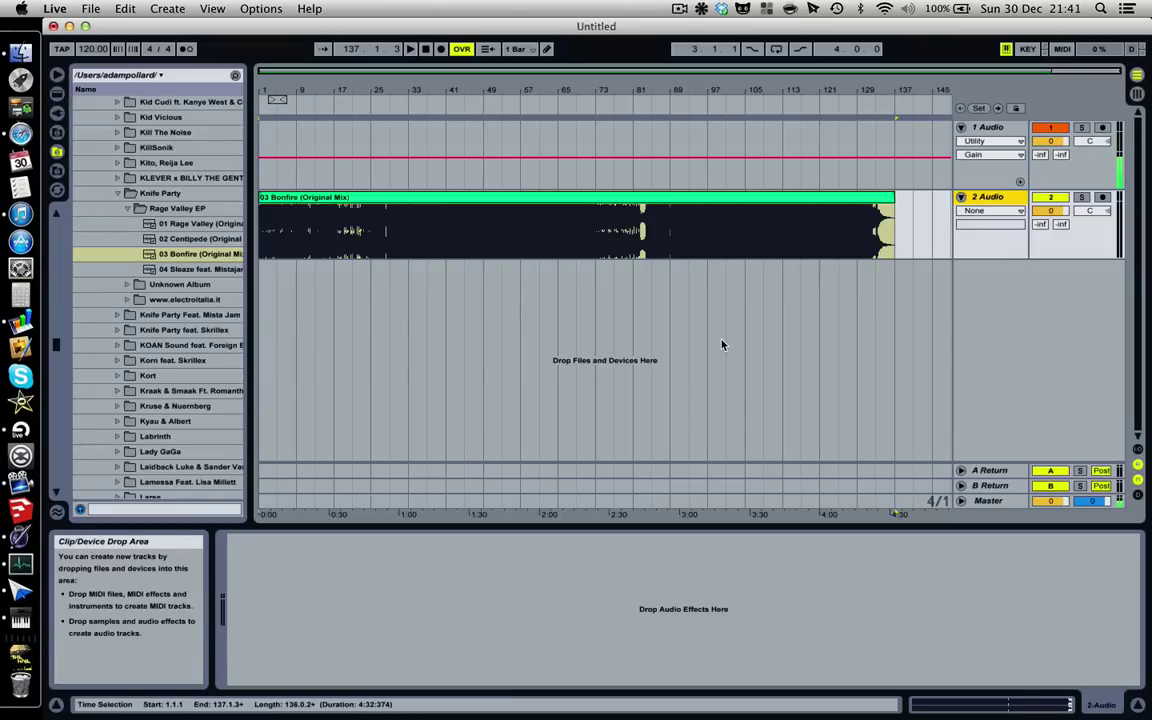
key(Tab)
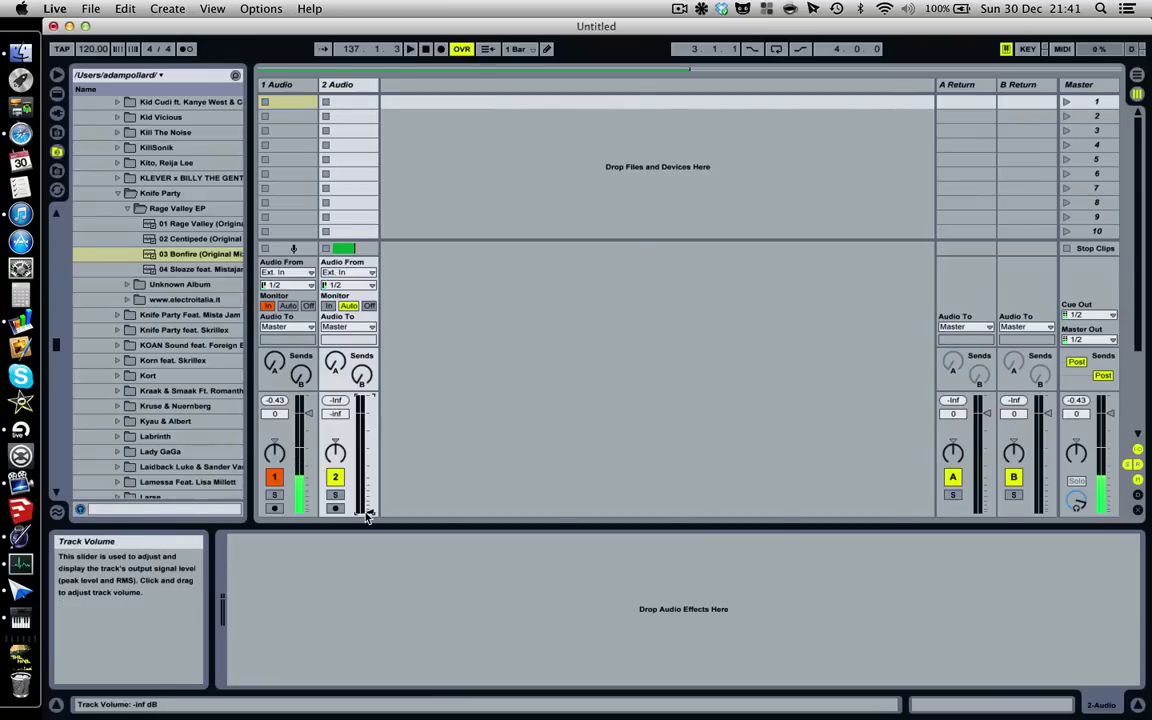
Load iZotope Ozone 5 onto the Bonfire track and dismiss its Preset Manager to reach the EQ.
key(Tab)
click(57, 110)
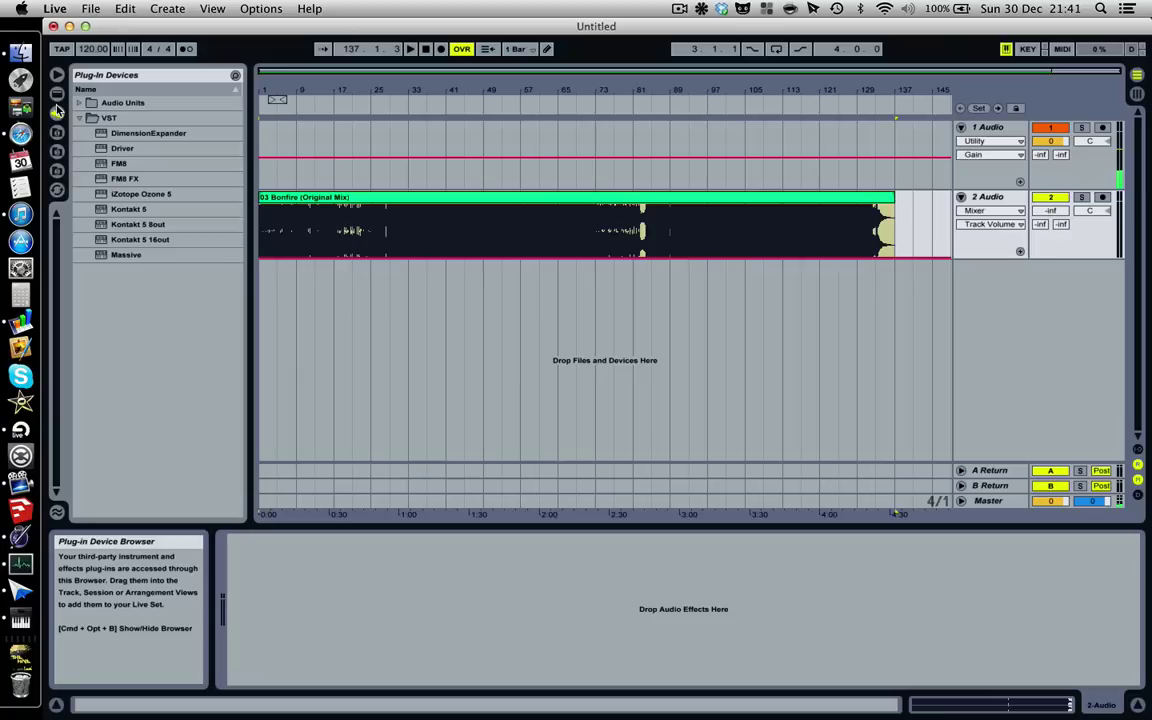
click(156, 195)
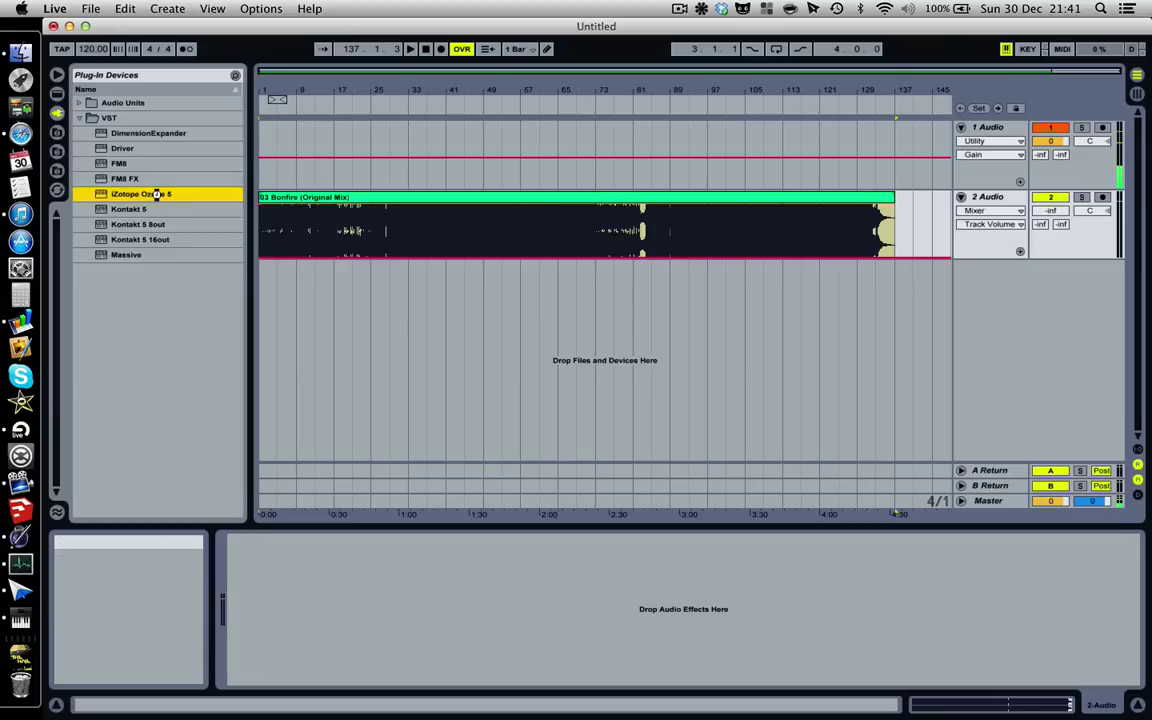
double_click(156, 195)
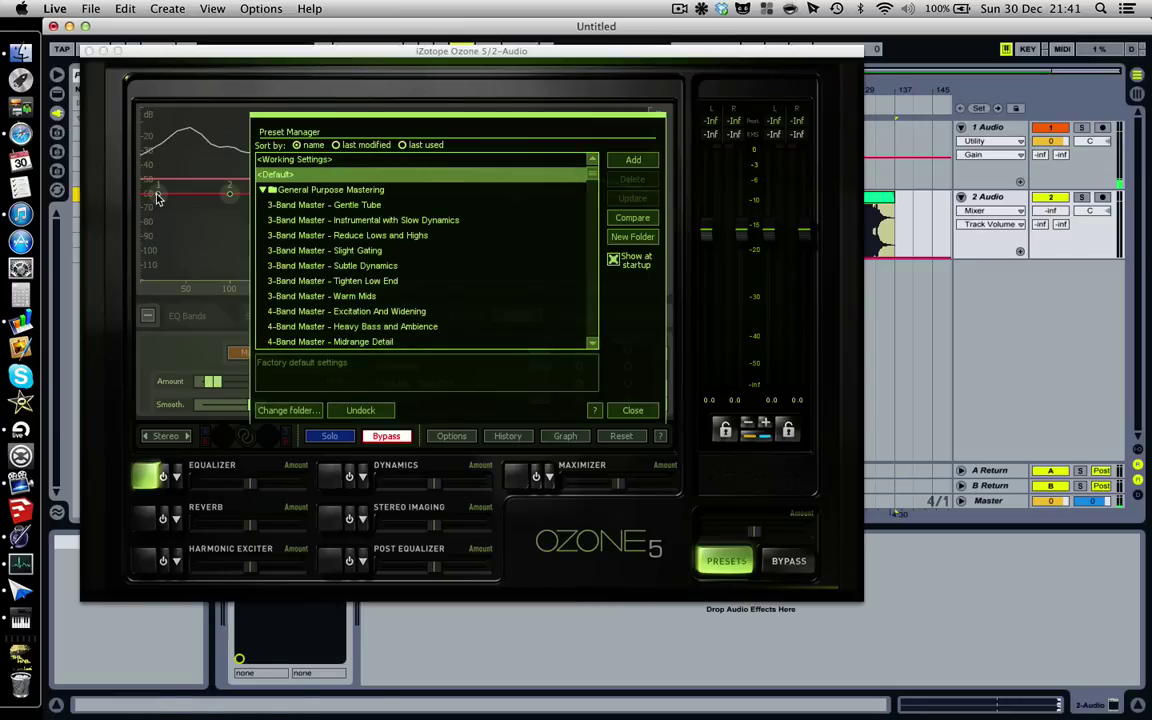
click(627, 416)
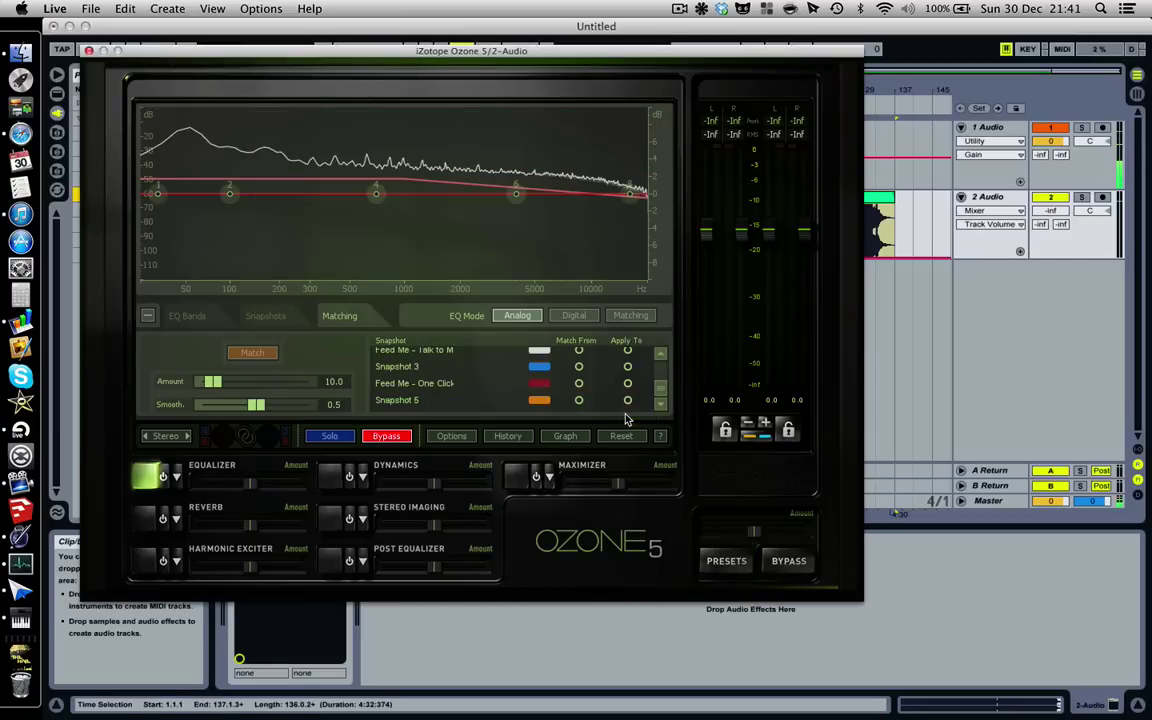
drag(503, 51, 694, 251)
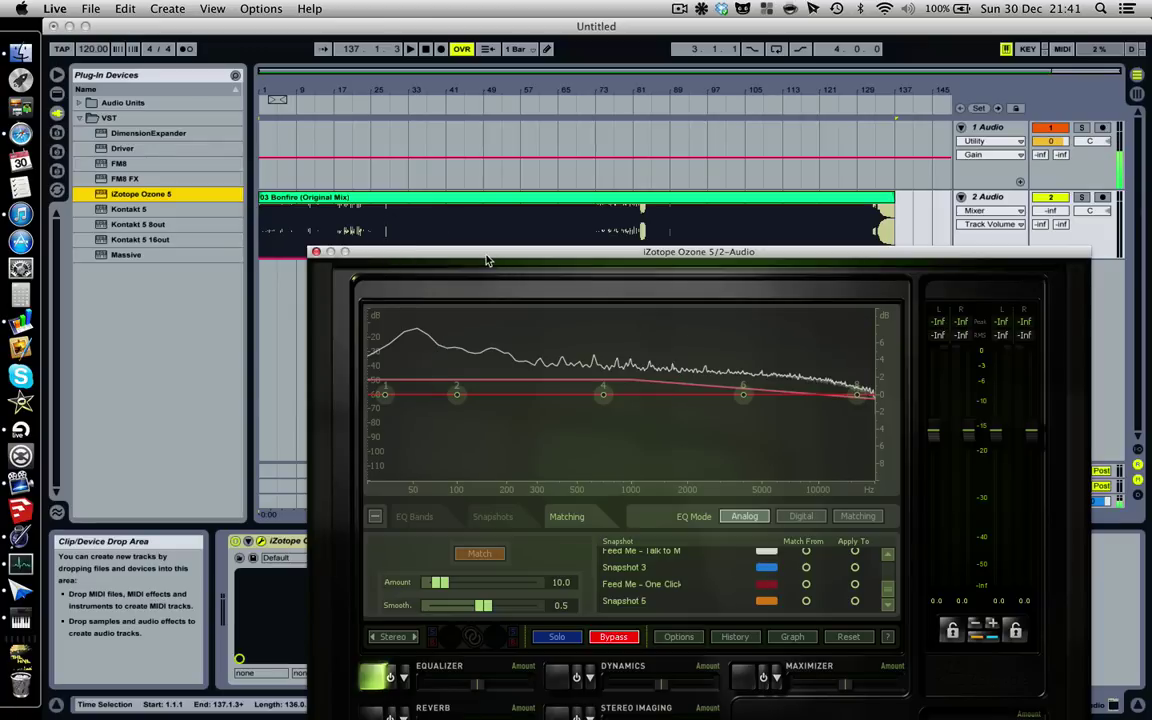
mouse_move(486, 253)
mouse_down()
mouse_move(486, 141)
mouse_move(470, 252)
mouse_up()
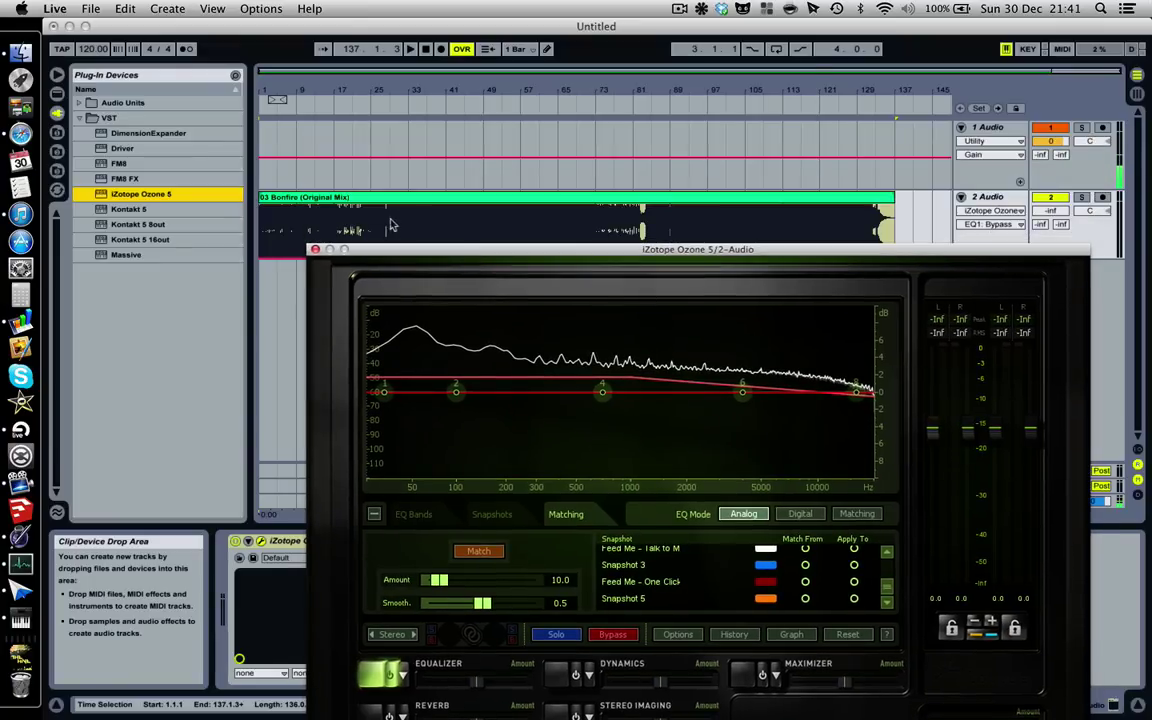
Play Bonfire from bar 29 through Ozone, then stop and return to the arrangement.
click(388, 218)
key(space)
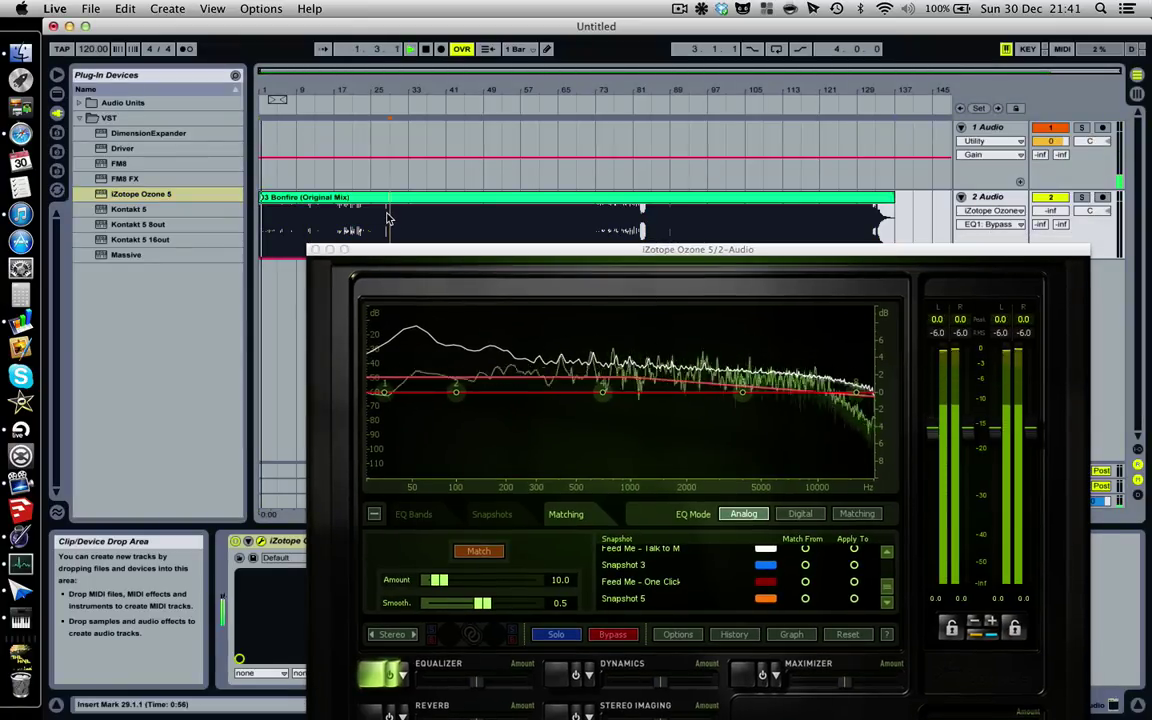
key(Tab)
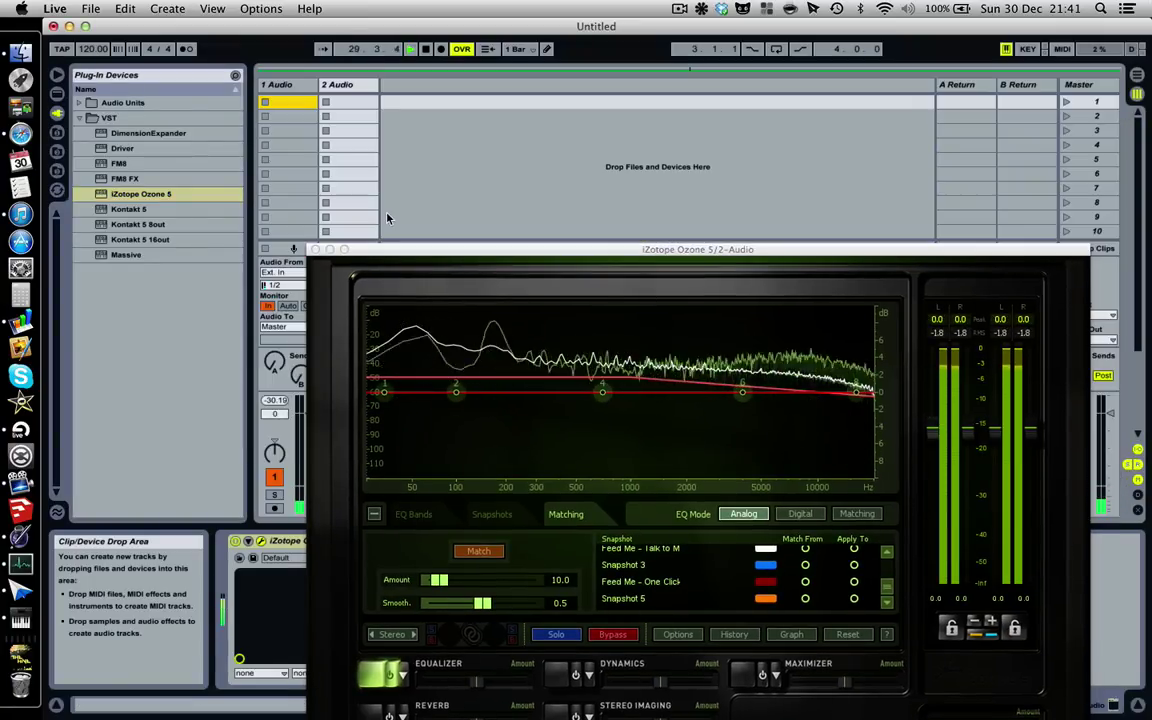
drag(390, 257, 358, 167)
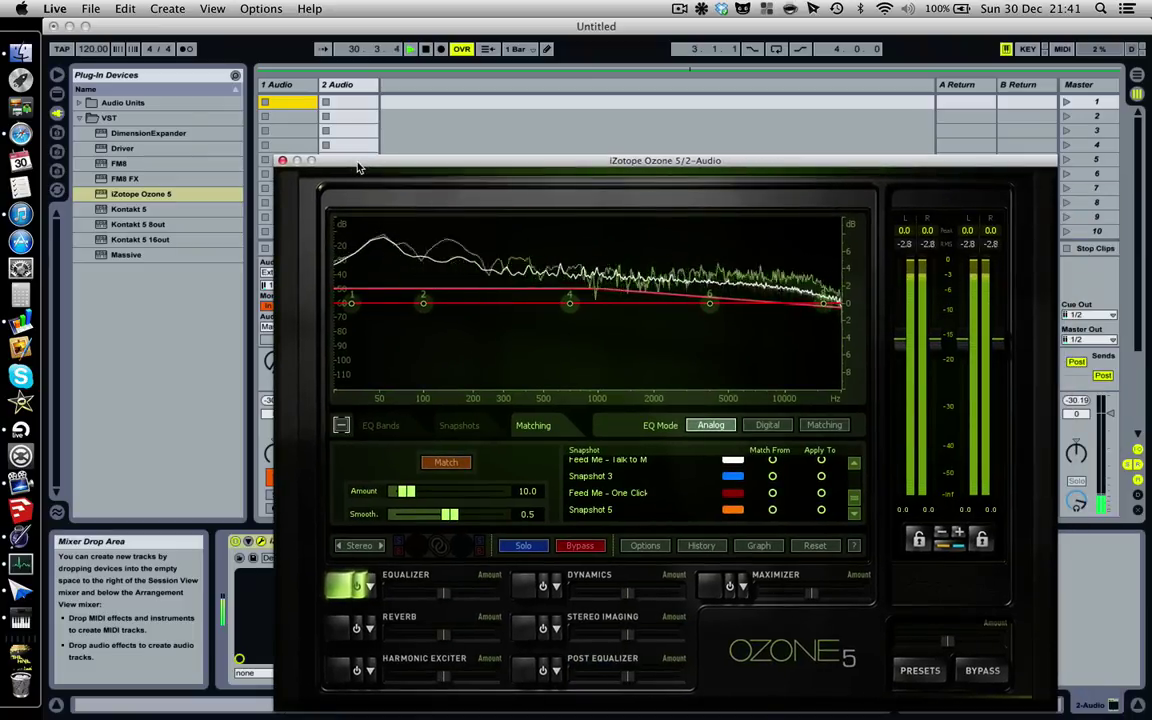
key(space)
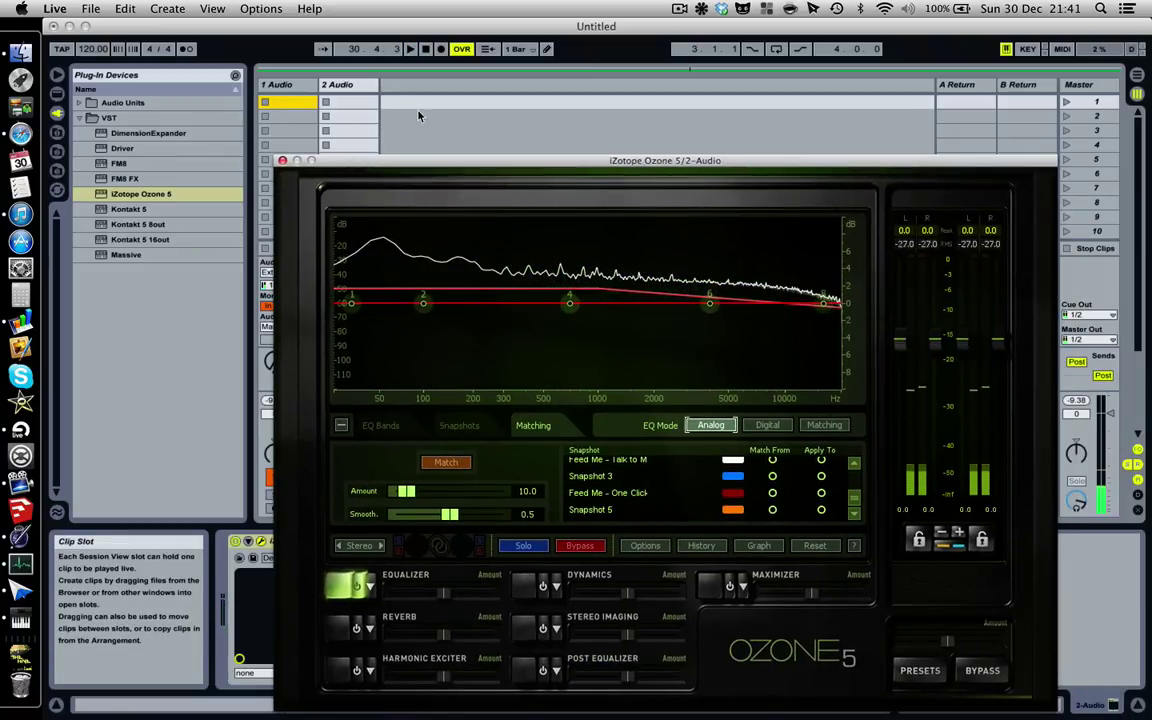
key(Tab)
mouse_move(421, 156)
mouse_down()
mouse_move(452, 231)
mouse_move(438, 111)
mouse_up()
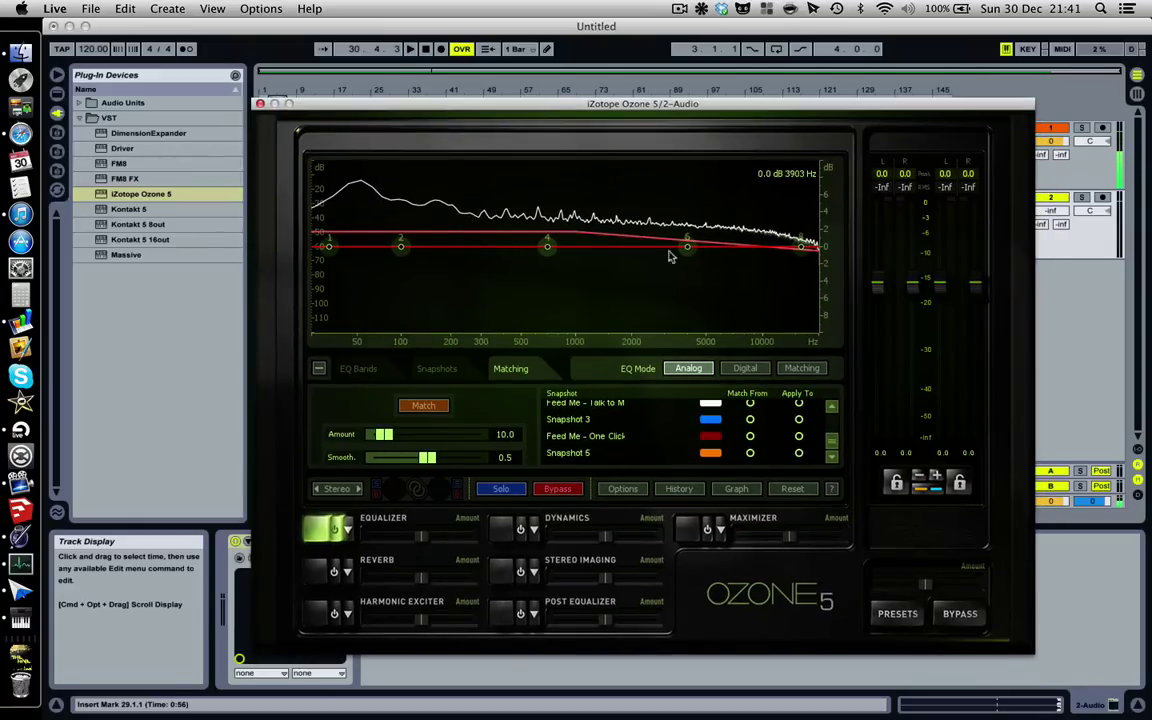
Collapse Ozone's matching settings panel so the EQ graph fills the window.
click(319, 369)
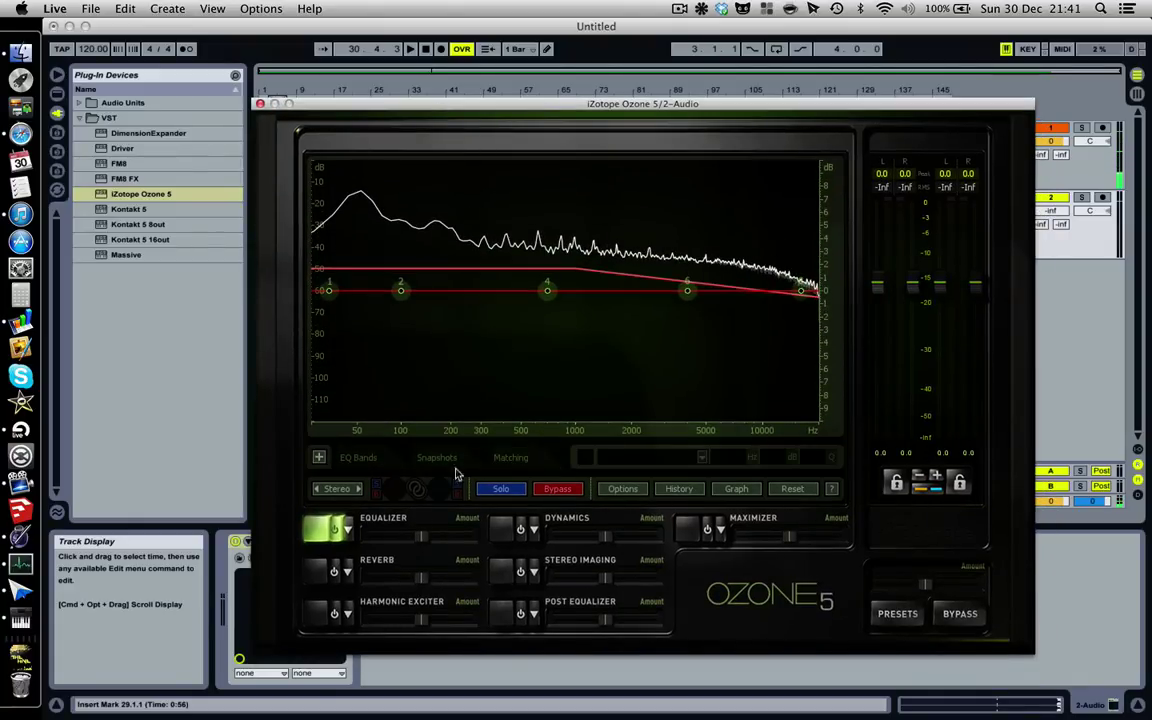
drag(566, 107, 636, 223)
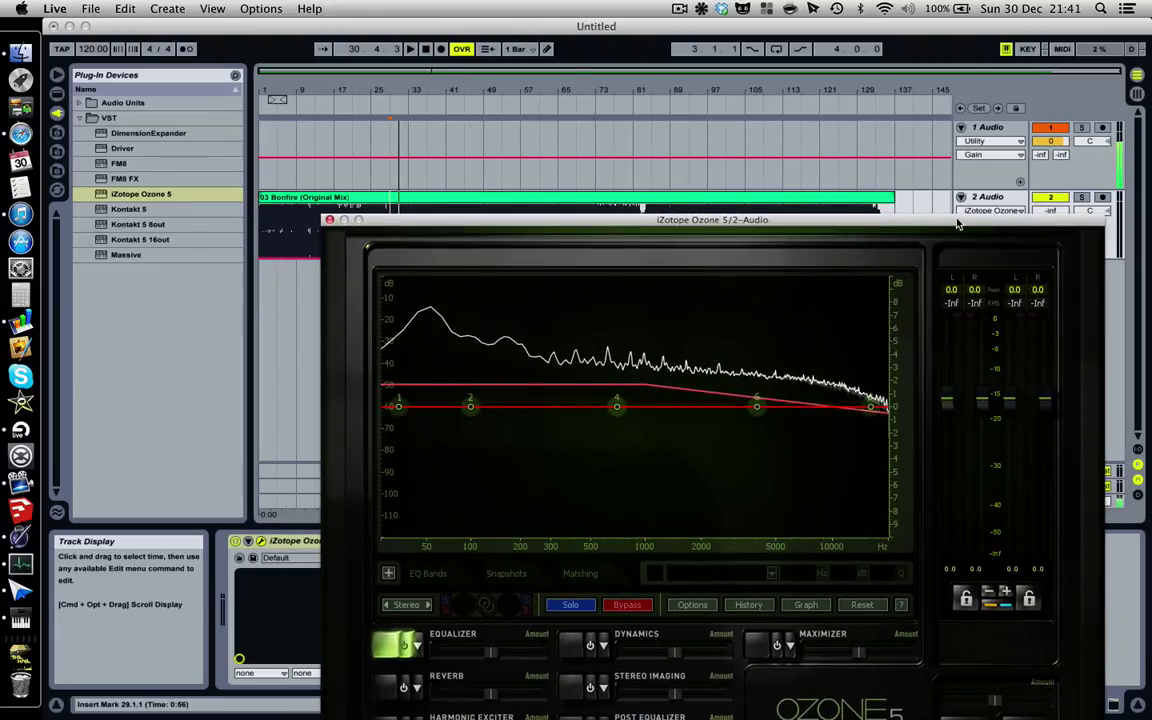
drag(870, 219, 812, 119)
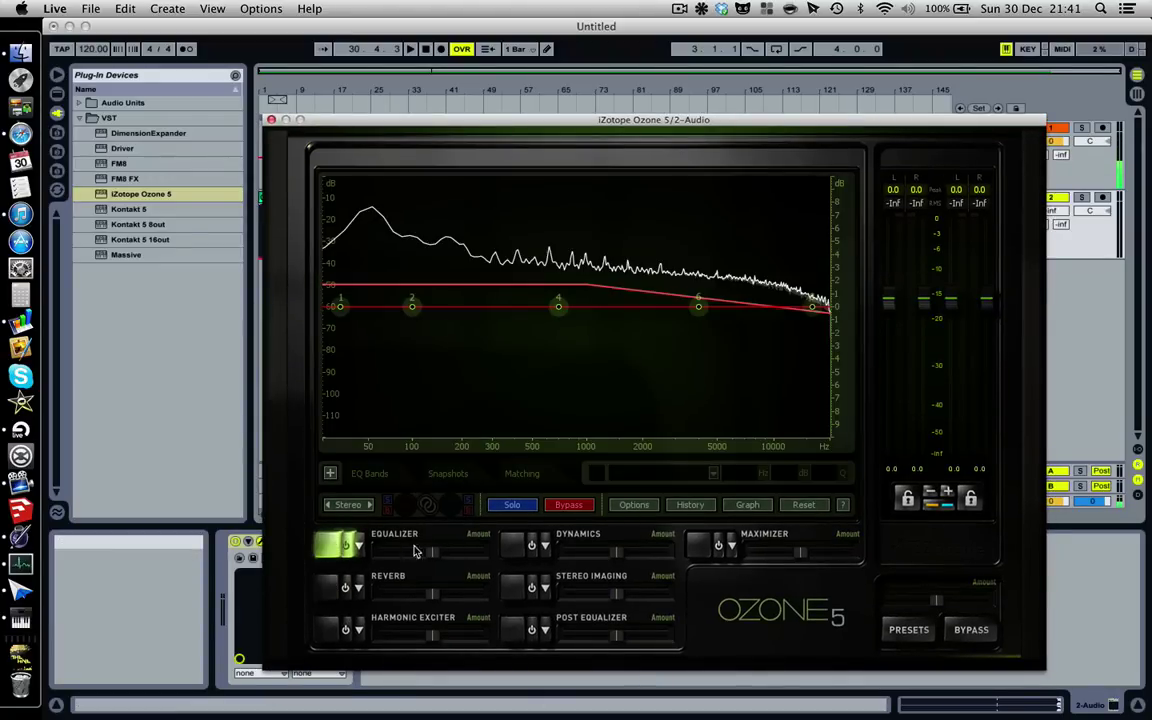
Delete both stored spectrum snapshots and turn off the pink reference curve.
click(450, 476)
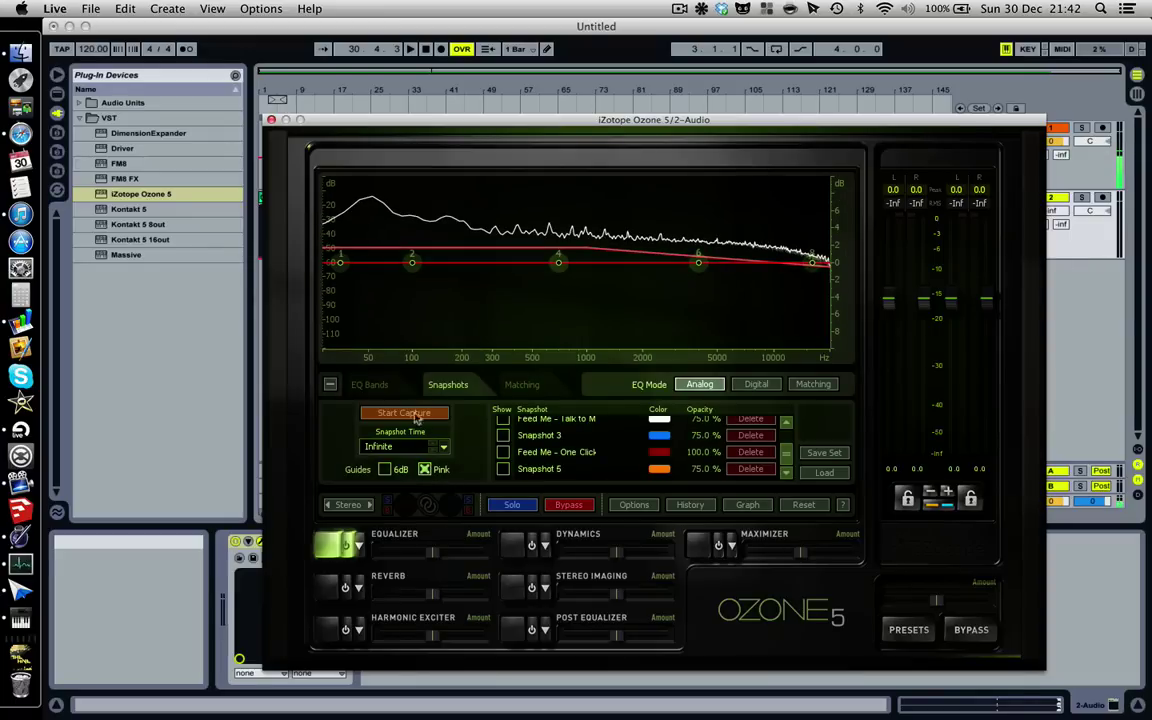
scroll(660, 430, up, 2)
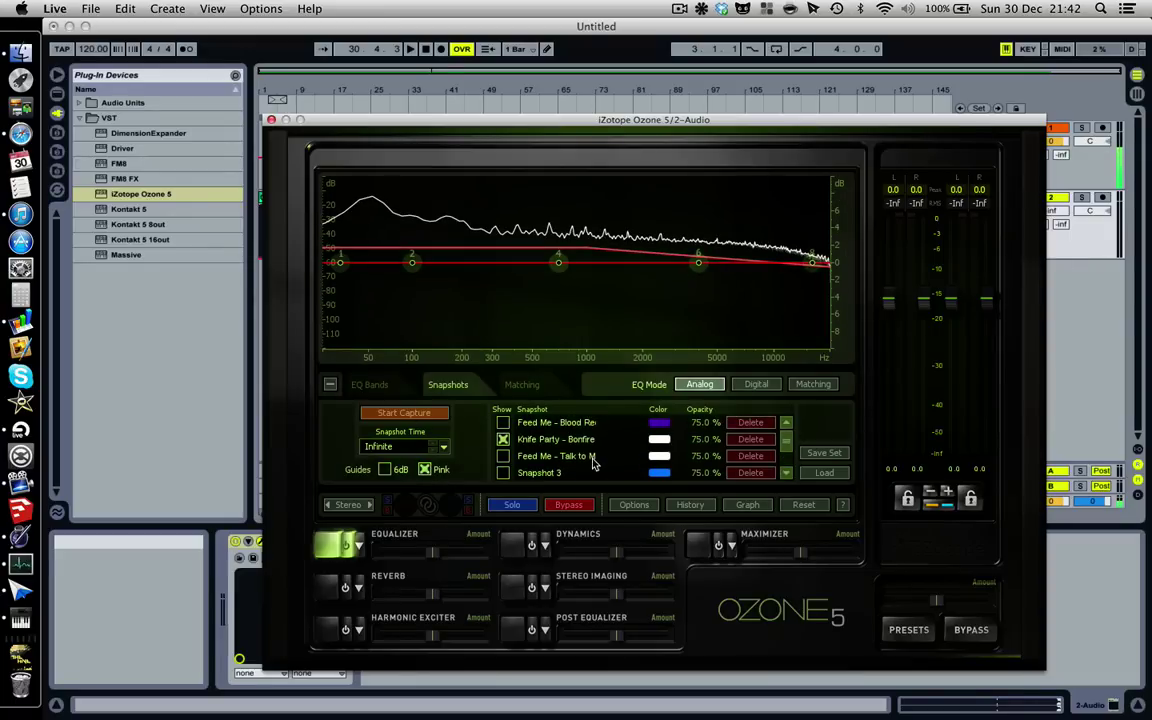
click(742, 424)
click(744, 424)
click(744, 424)
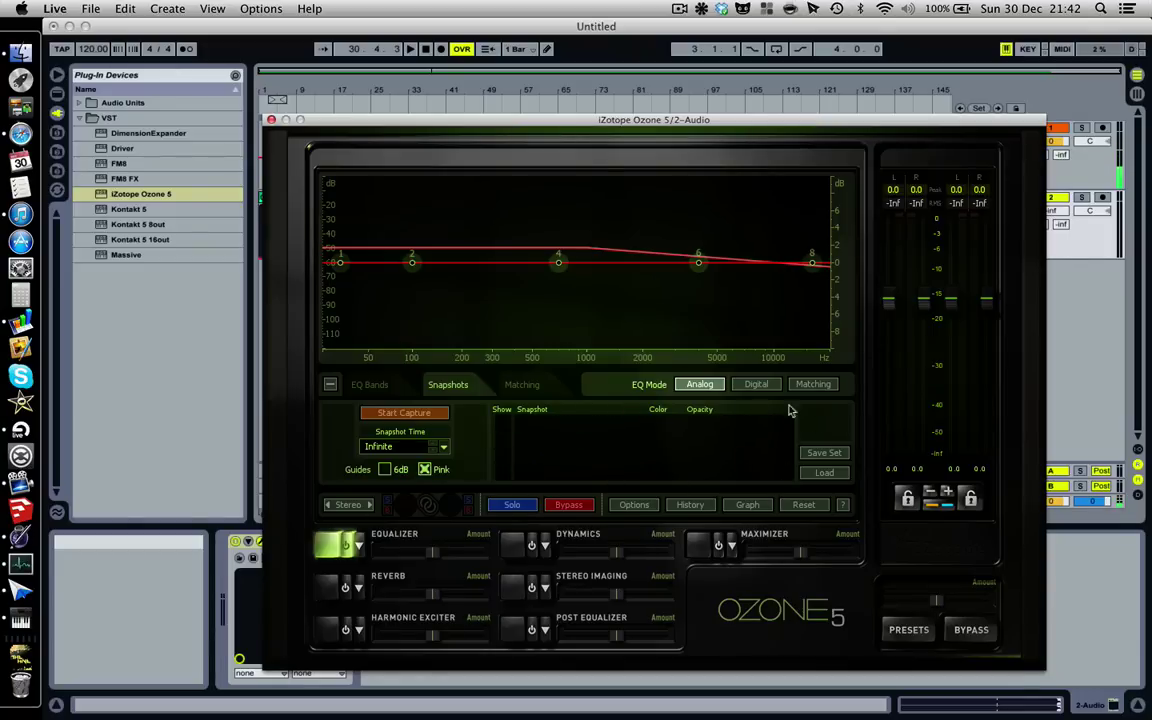
click(425, 469)
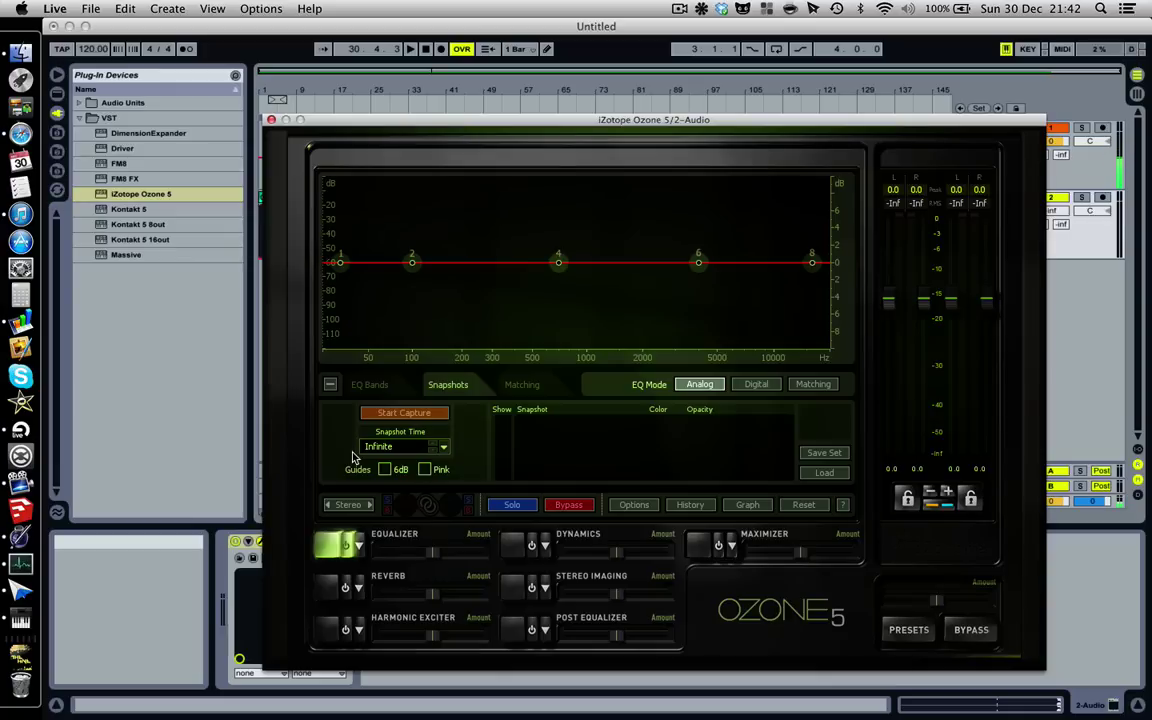
Reset playback to 1.1.1, start an Ozone snapshot capture, and play Bonfire.
mouse_move(678, 118)
mouse_down()
mouse_move(790, 252)
mouse_move(704, 174)
mouse_move(742, 256)
mouse_up()
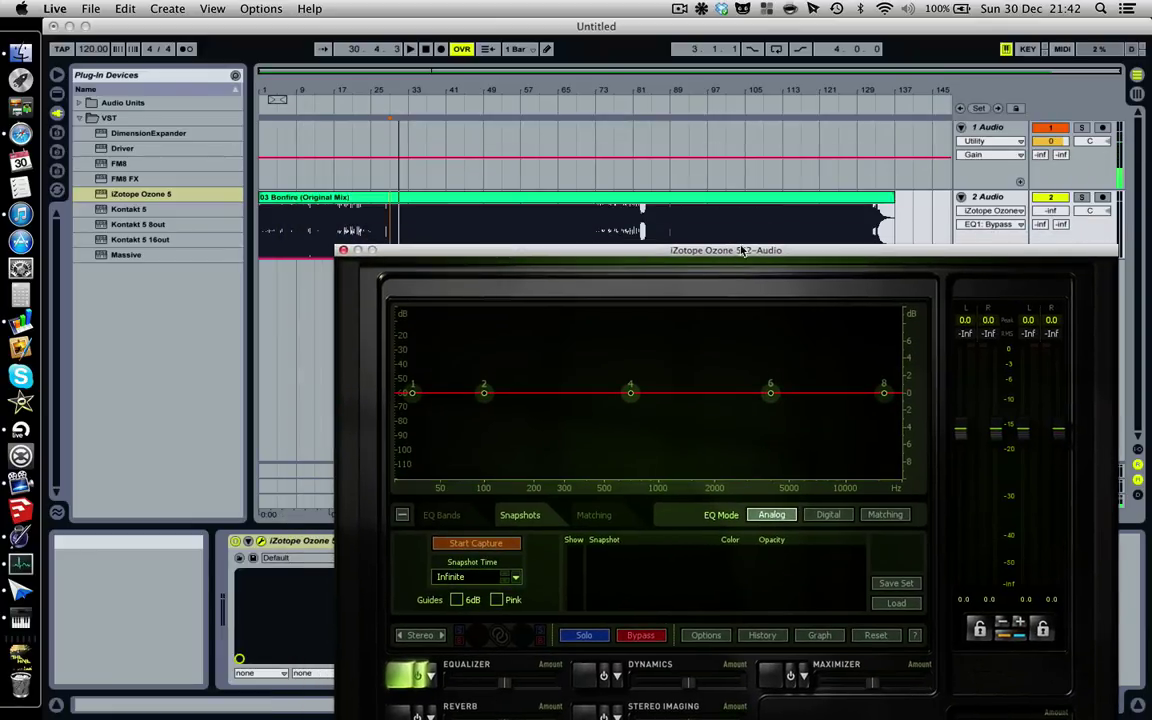
click(258, 240)
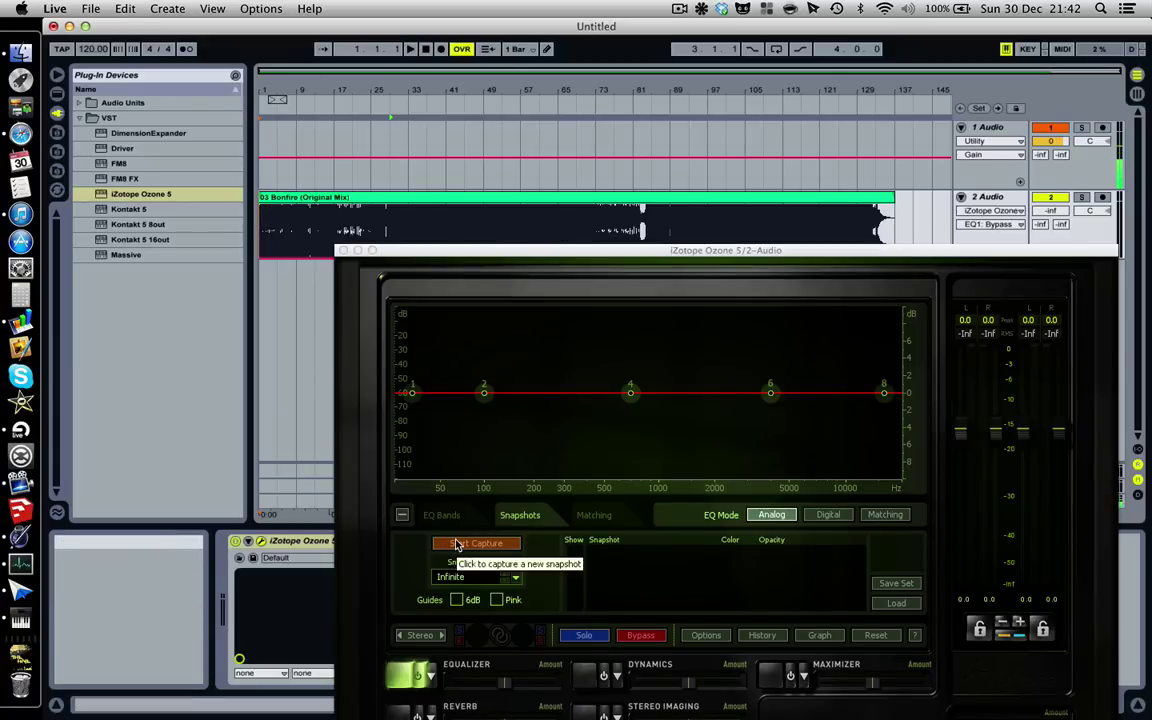
drag(553, 251, 543, 131)
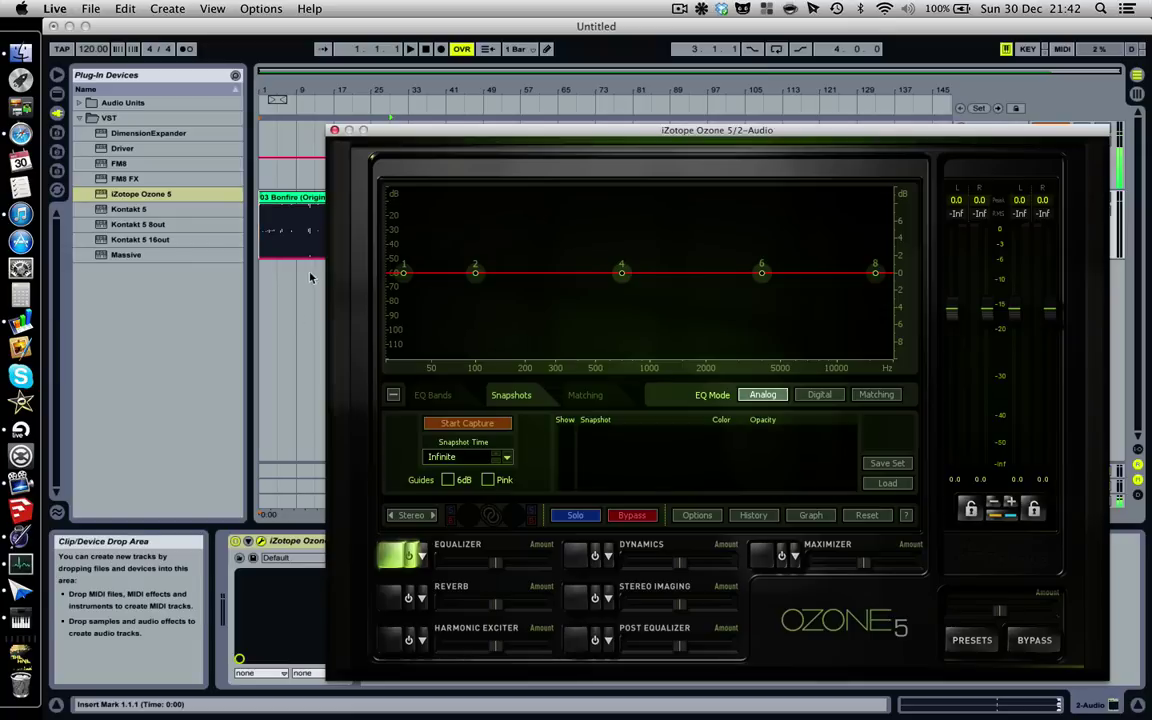
click(303, 268)
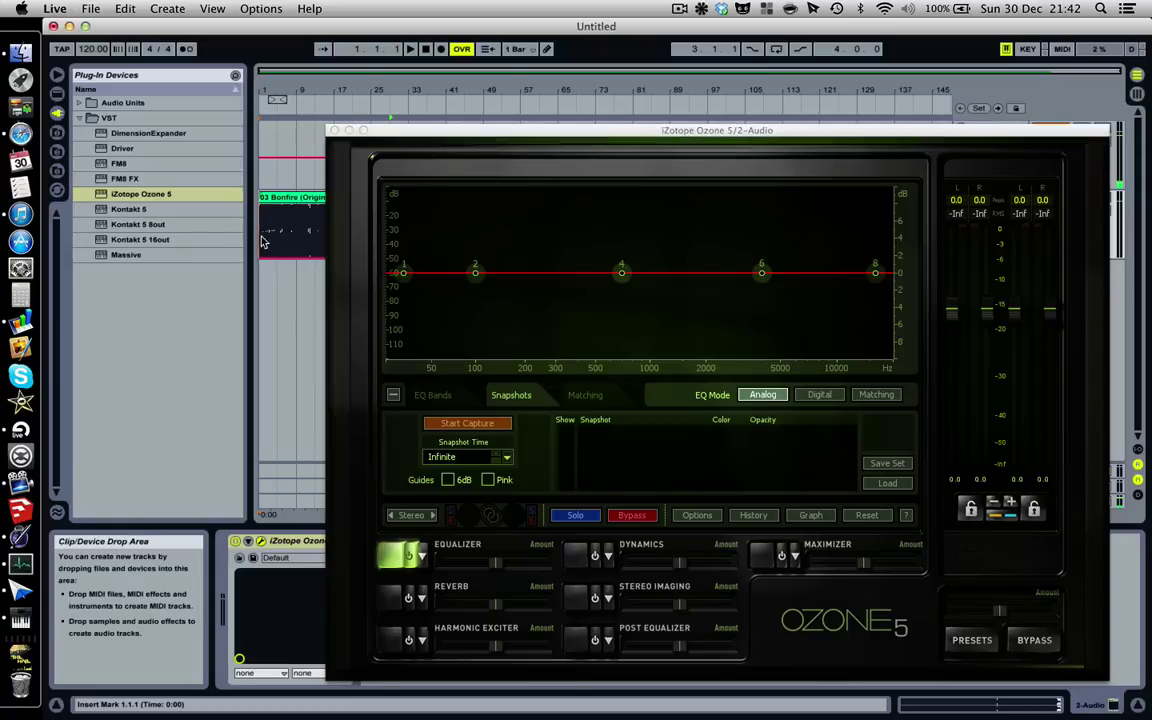
click(449, 424)
key(space)
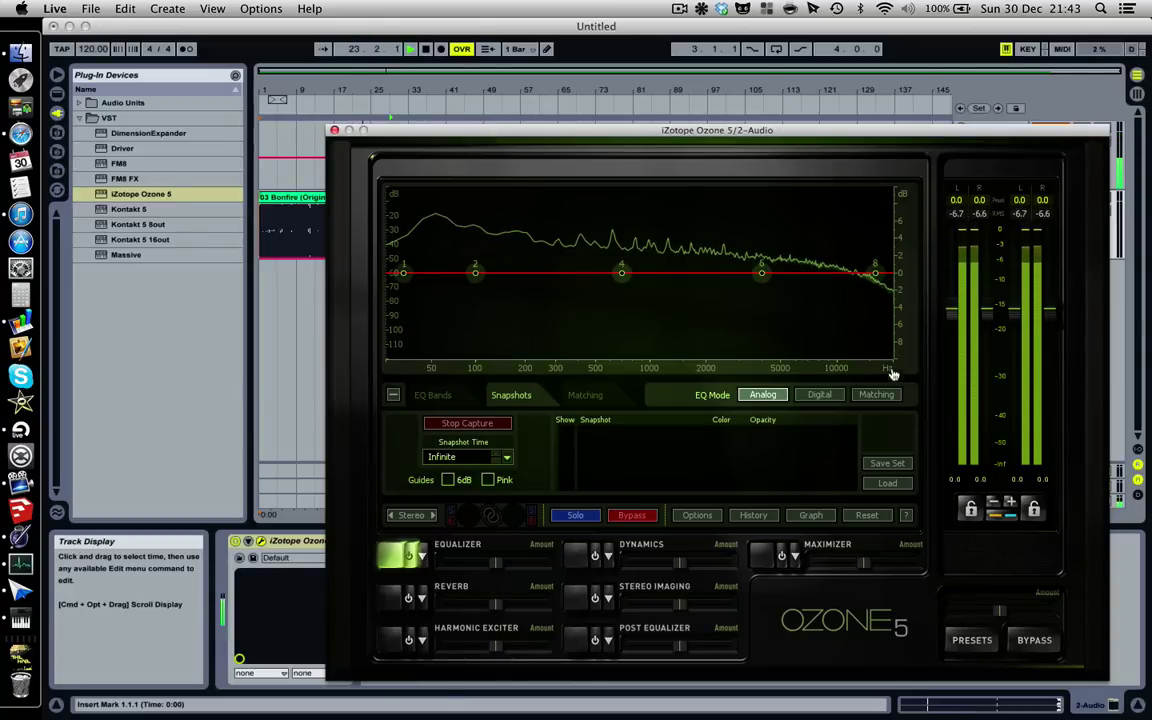
drag(791, 130, 794, 233)
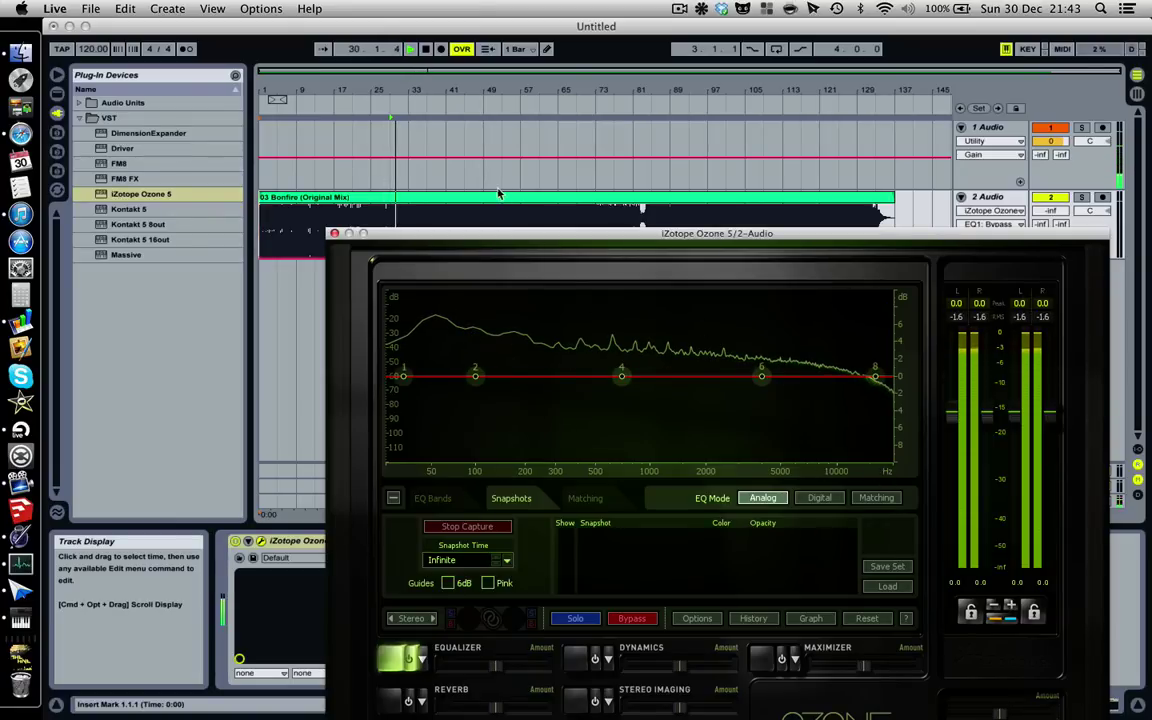
Let Bonfire play through the running capture, then stop playback near bar 51.
drag(471, 238, 471, 259)
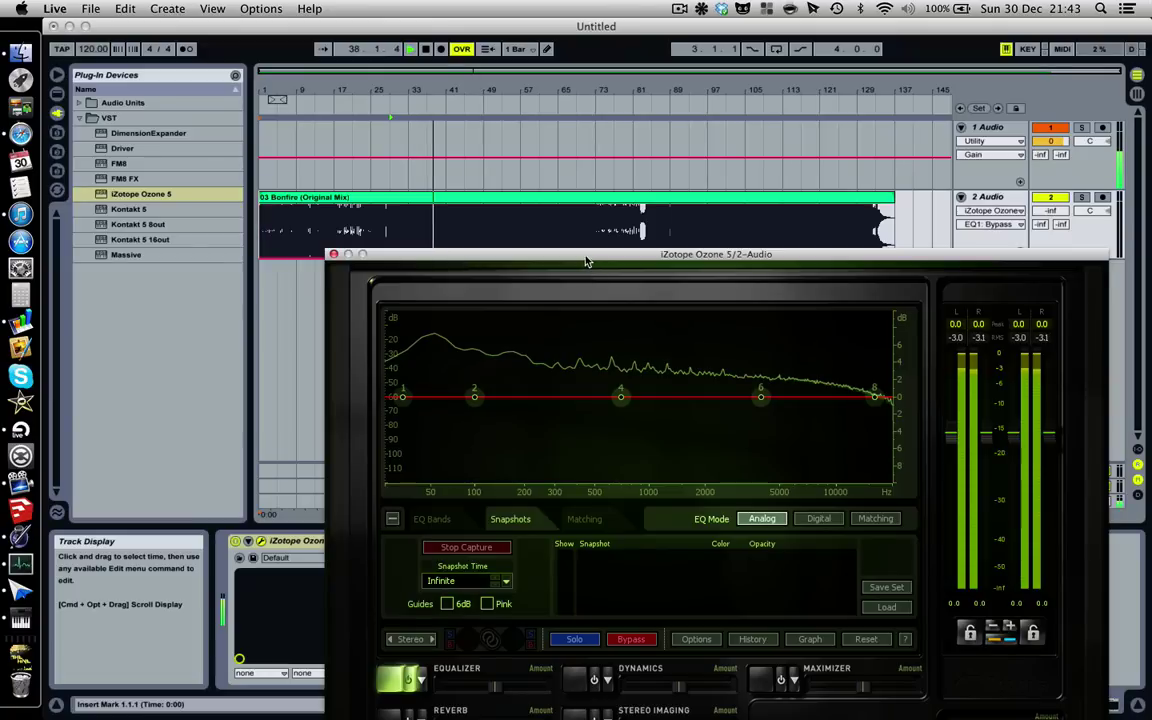
mouse_move(588, 265)
mouse_down()
mouse_move(585, 72)
mouse_move(585, 162)
mouse_up()
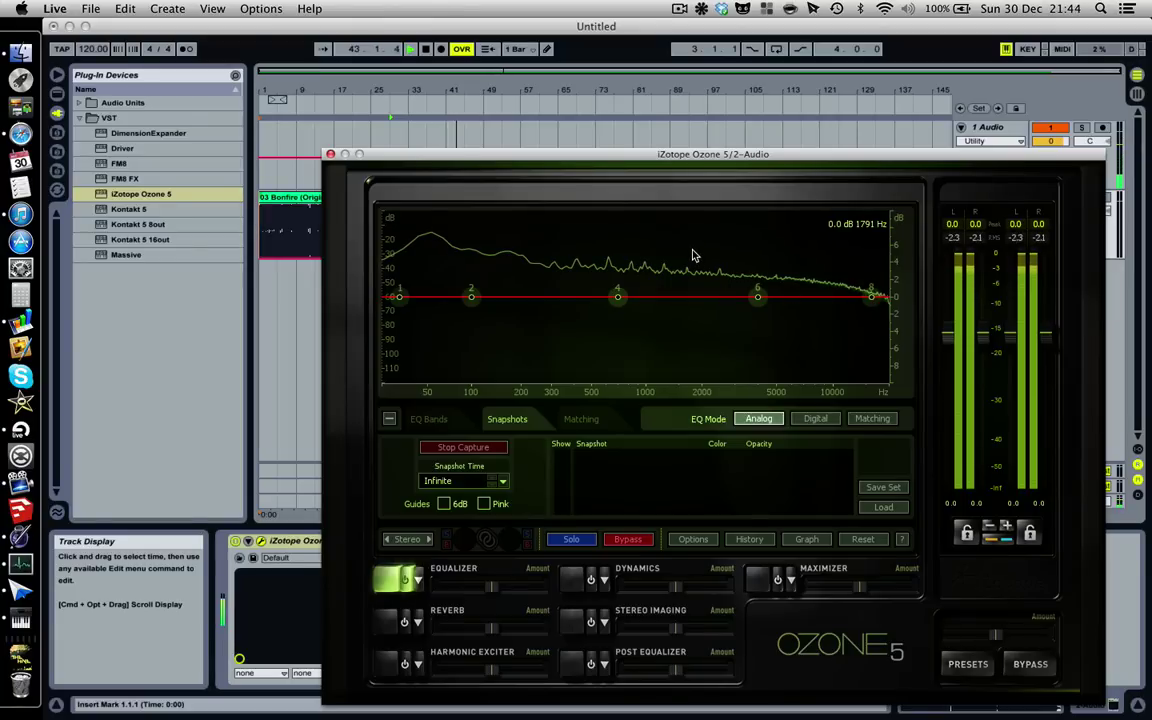
drag(694, 154, 696, 281)
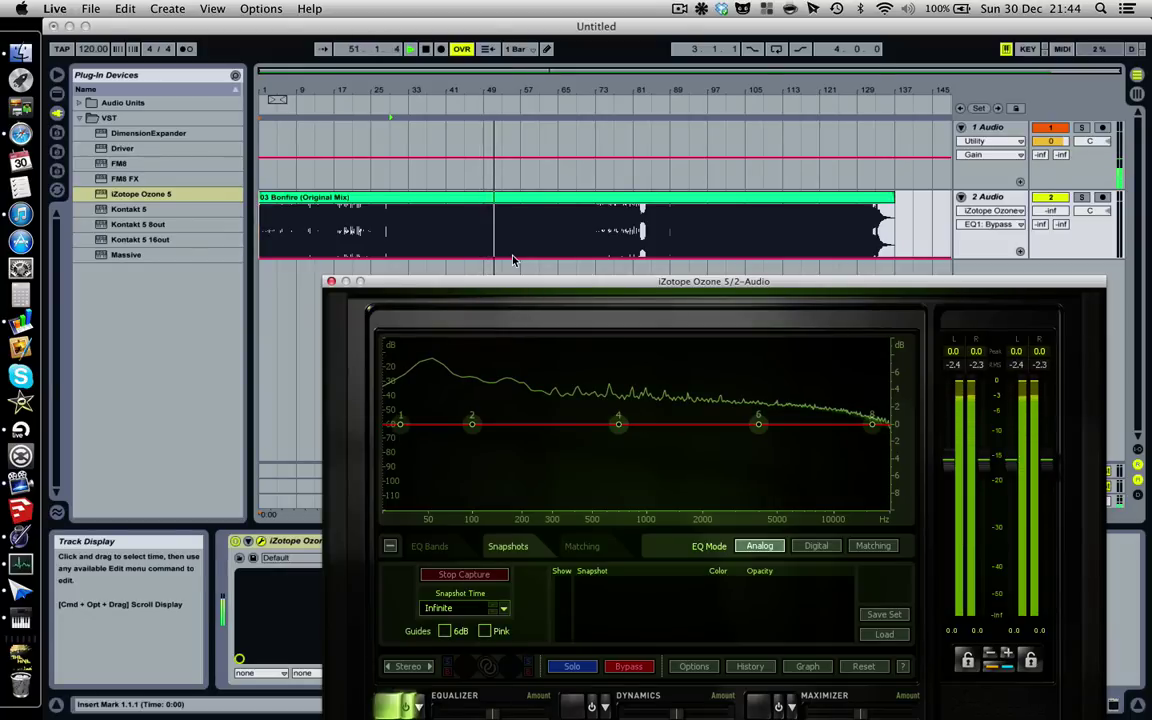
key(space)
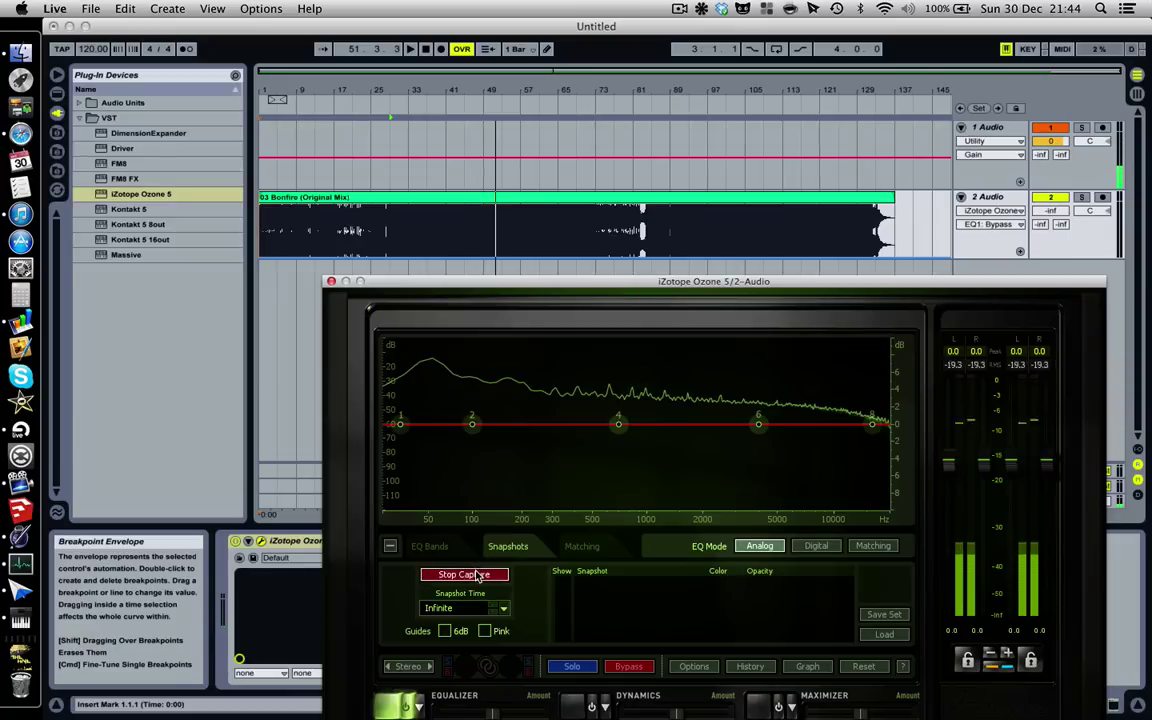
Stop Ozone's capture, storing Bonfire's averaged spectrum as Snapshot 0.
click(464, 574)
drag(595, 282, 527, 142)
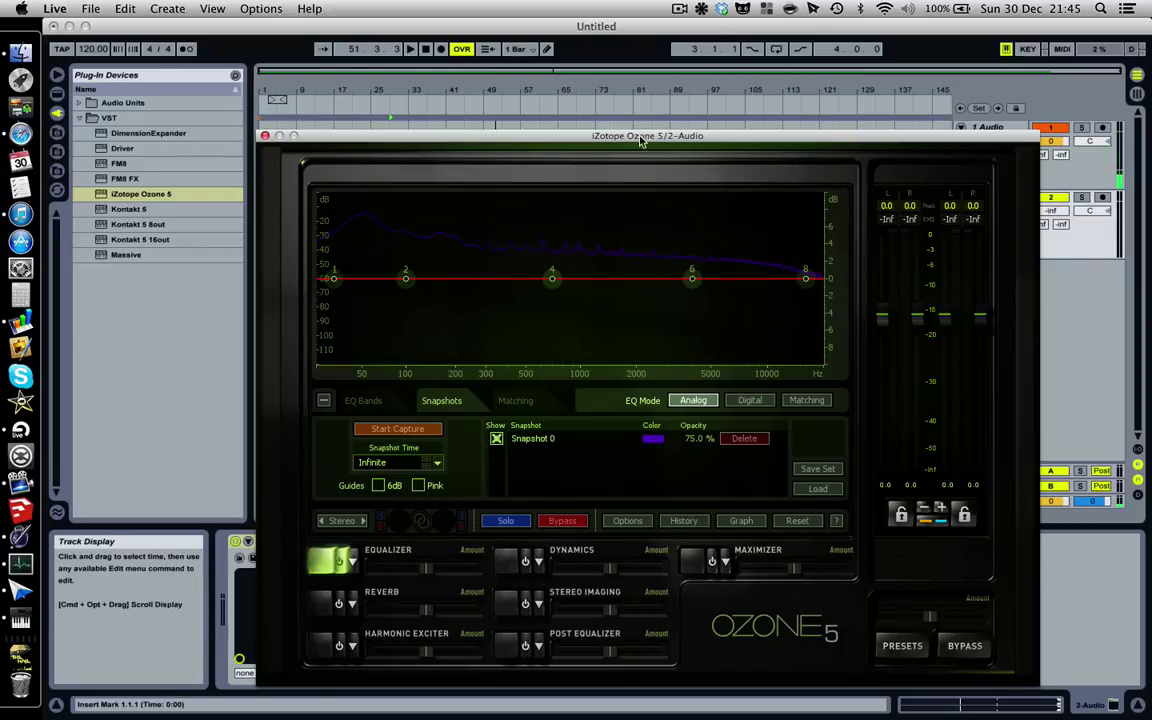
drag(641, 136, 618, 253)
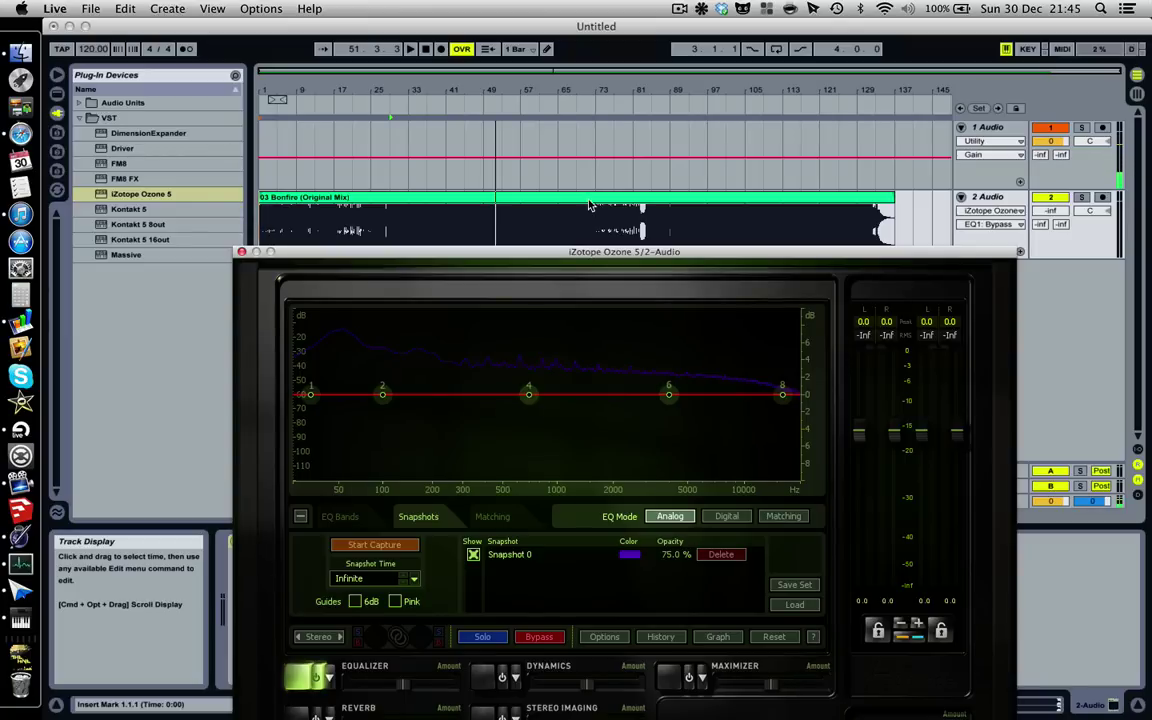
Save Ozone's snapshots as a set named 'Knife Party – Bonfire'.
click(590, 205)
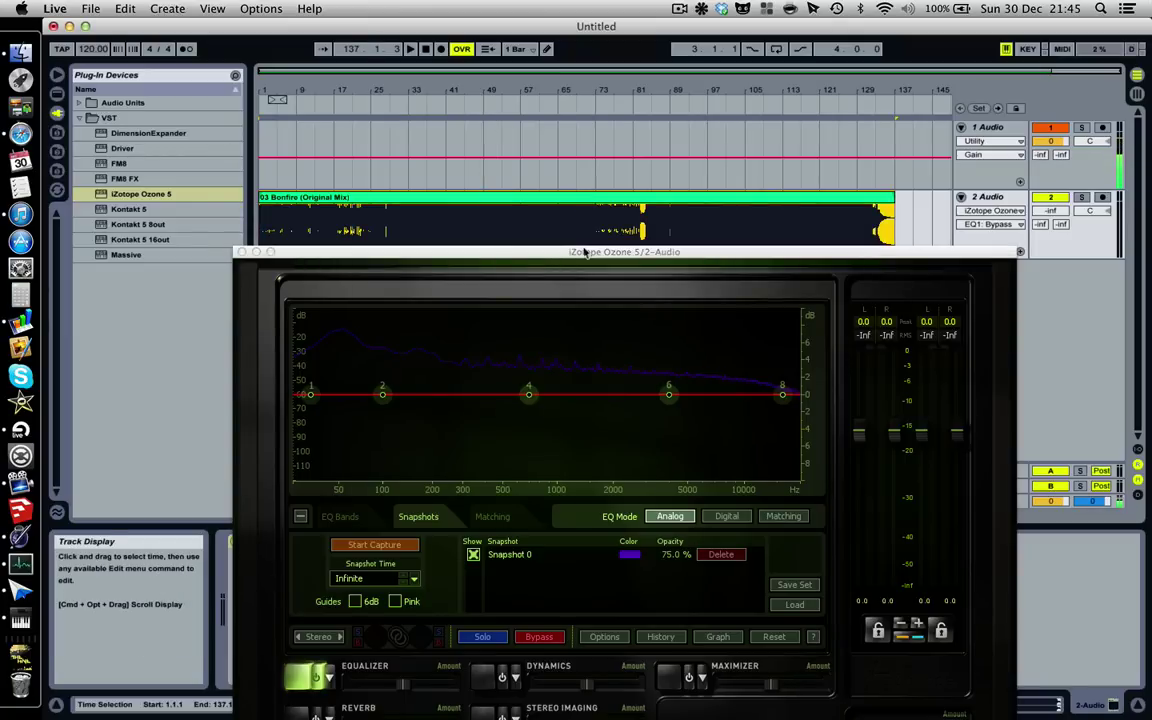
drag(586, 250, 586, 127)
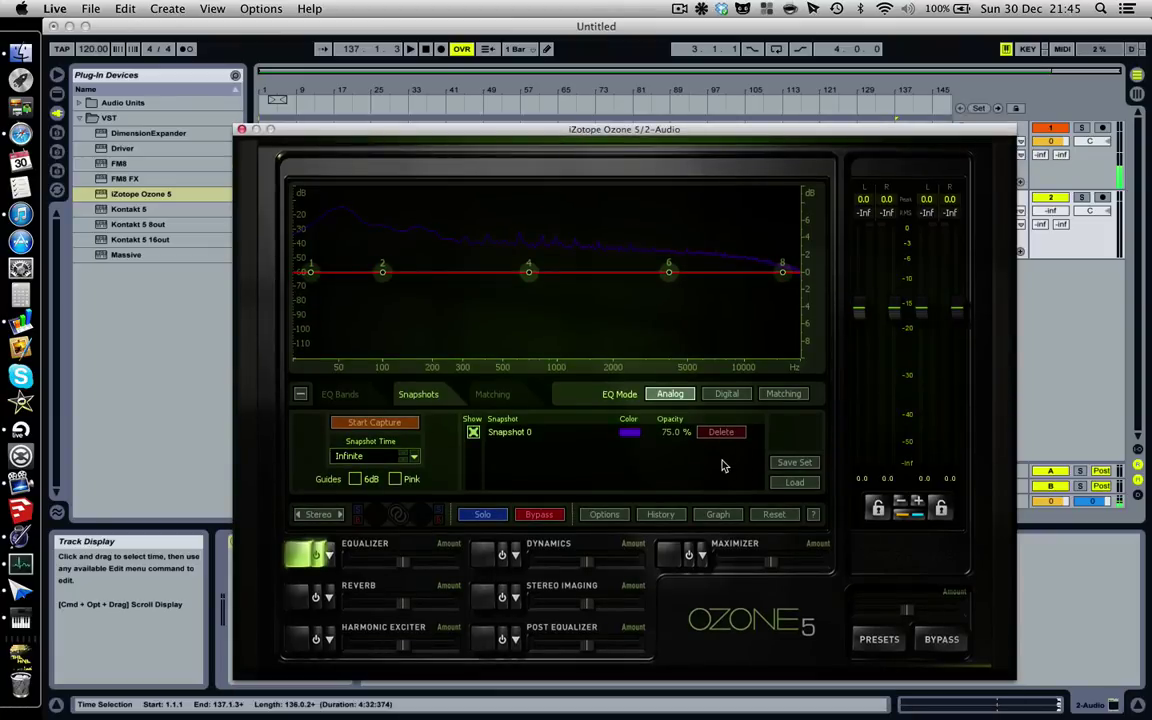
click(797, 464)
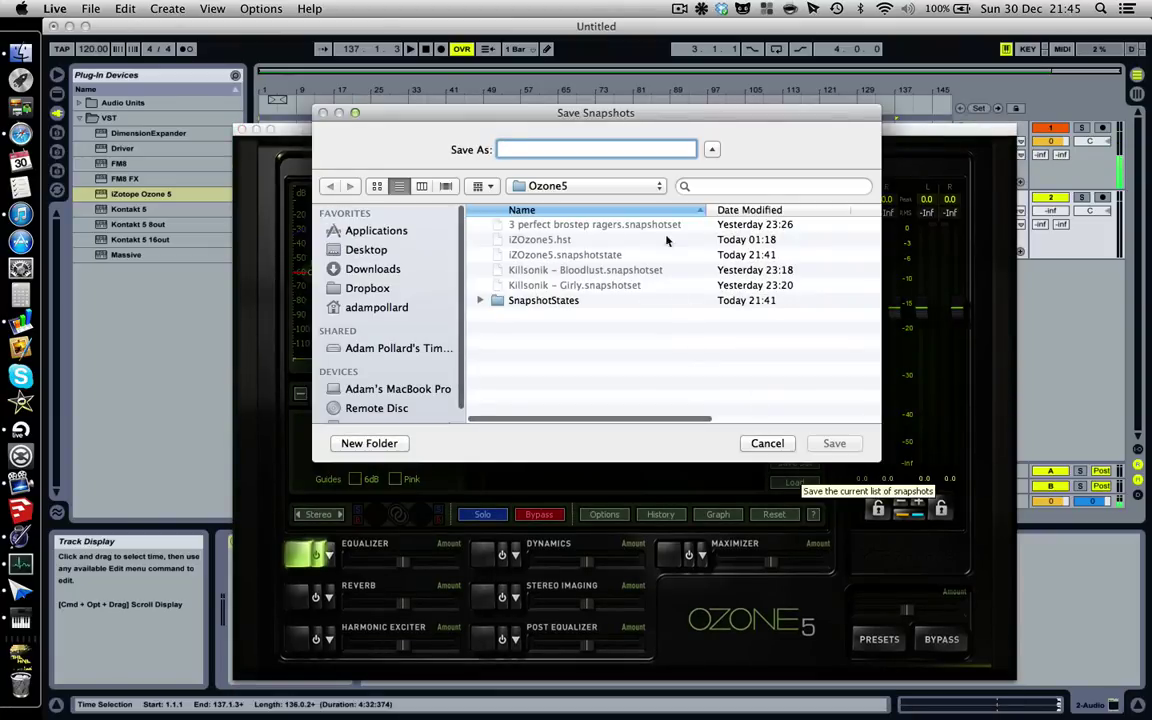
text(Knife Party – Bonfire)
key(Return)
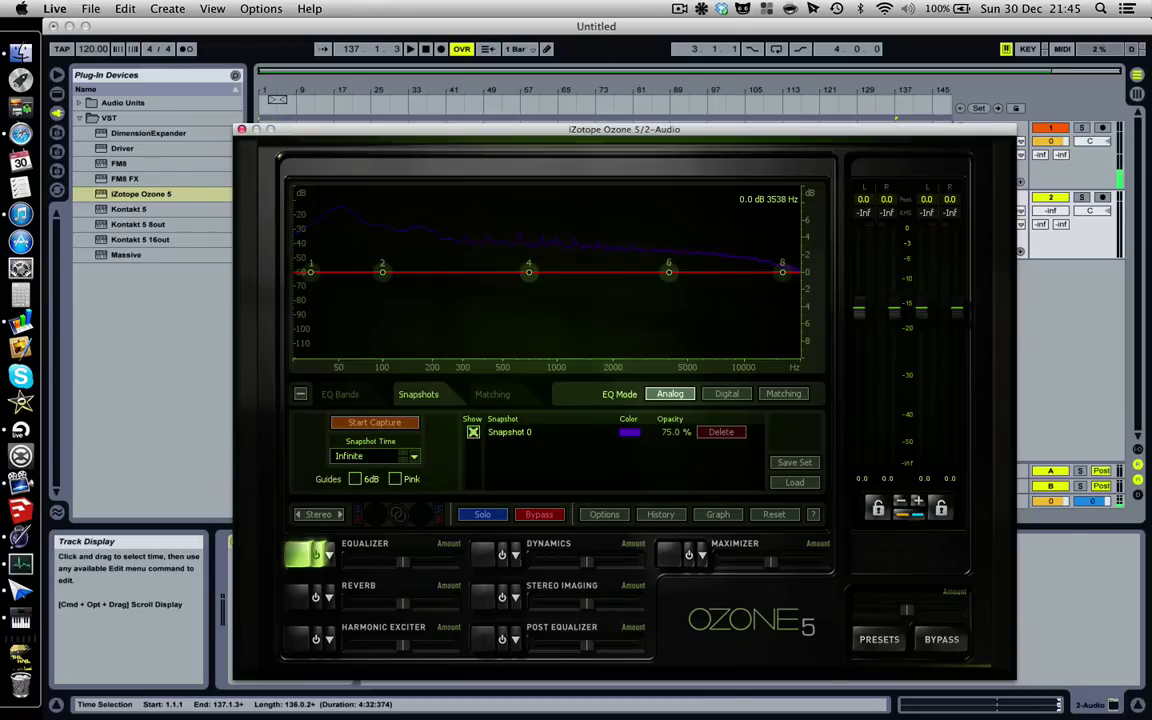
Close the Ozone window and delete the Ozone device from track 2.
click(241, 129)
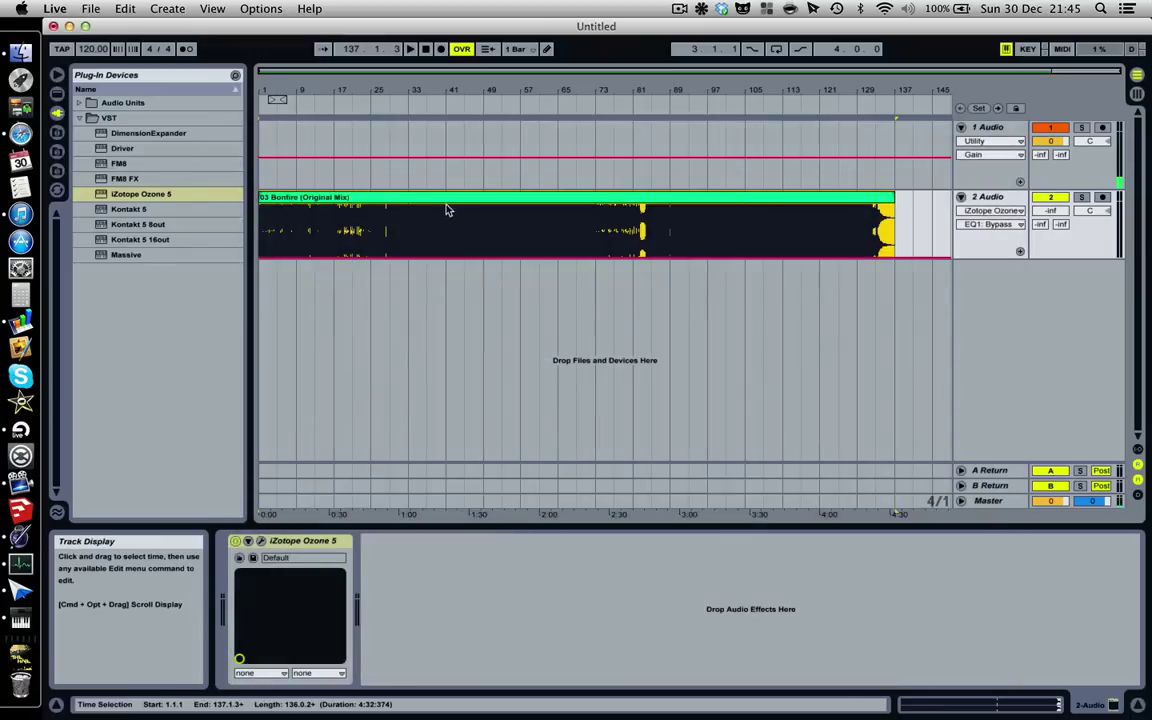
click(447, 208)
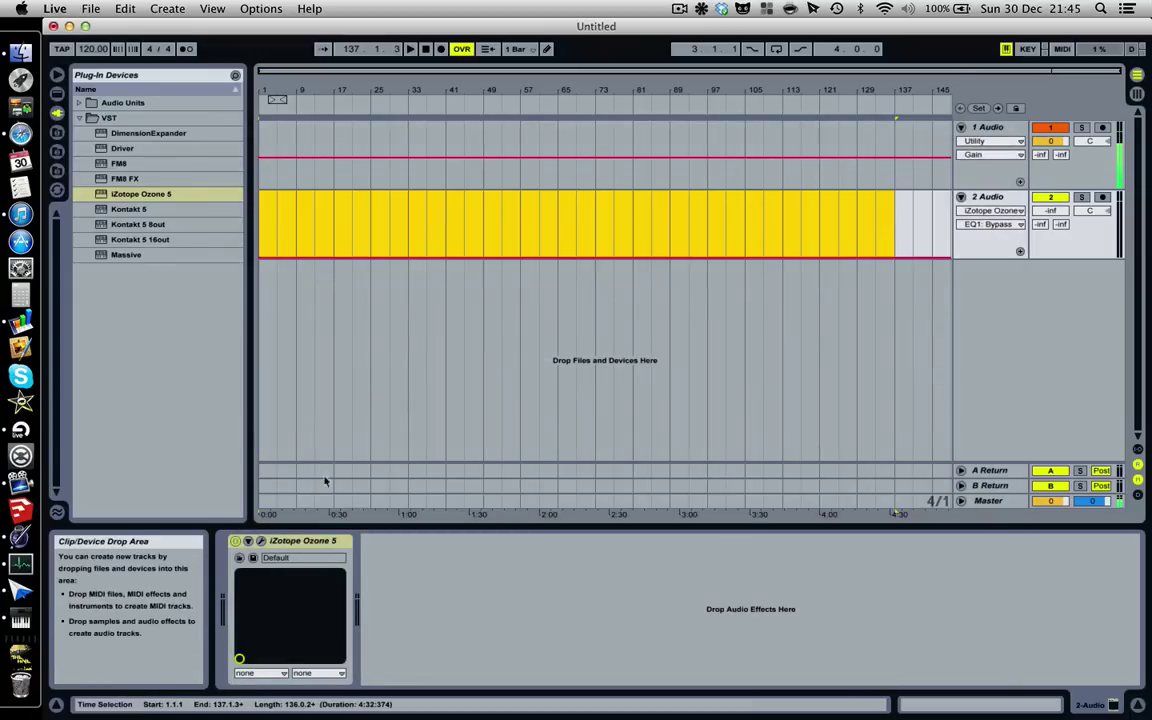
click(295, 541)
key(Delete)
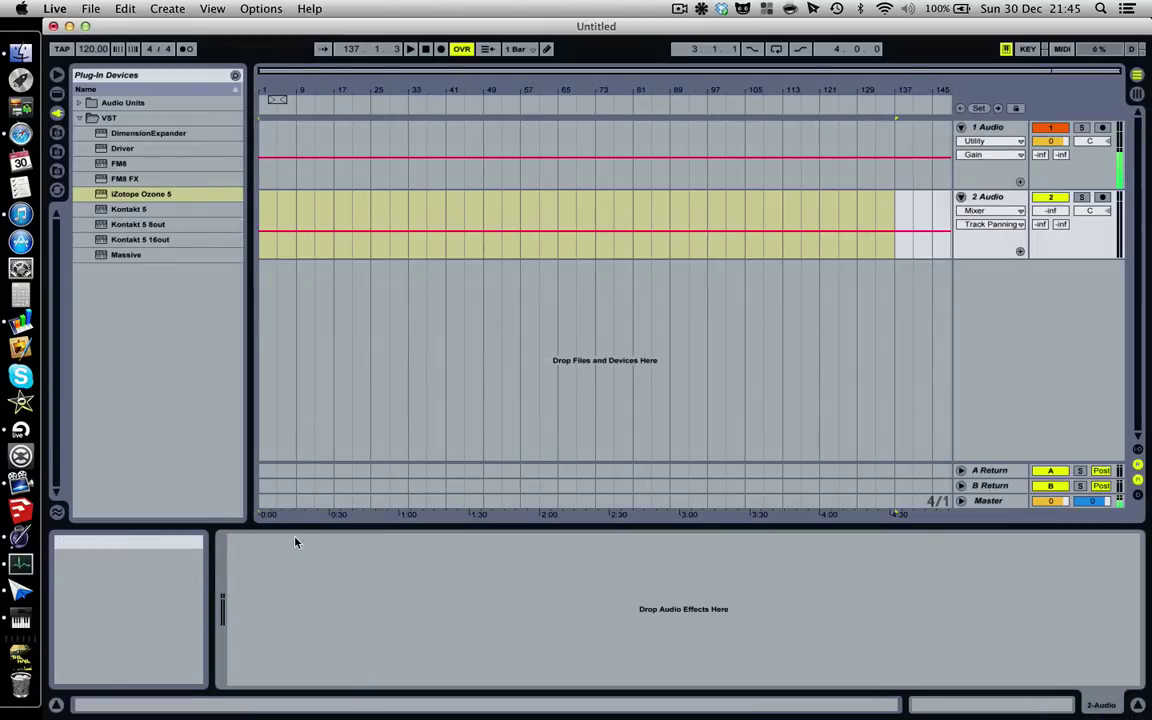
Drag bassinvadingPREMASTER.wav from the file browser onto track 2.
click(57, 151)
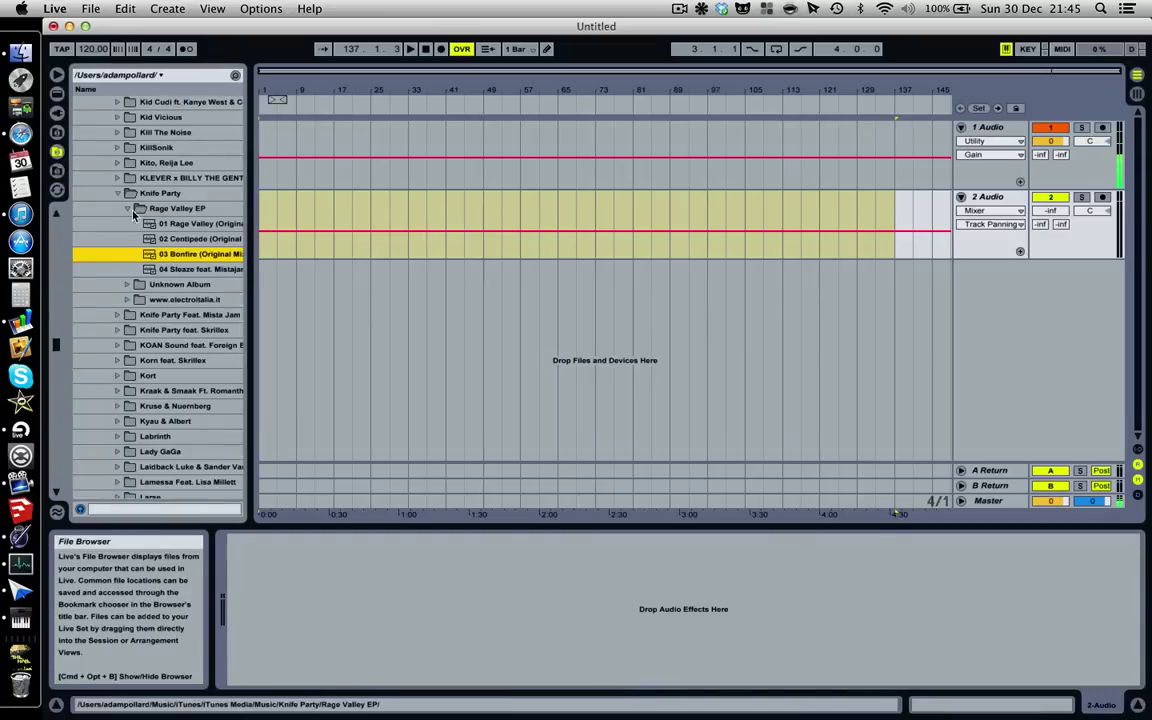
scroll(133, 214, up, 5)
scroll(133, 214, up, 5)
scroll(133, 214, up, 5)
scroll(133, 214, up, 5)
scroll(130, 214, up, 5)
scroll(128, 213, up, 5)
scroll(123, 213, up, 5)
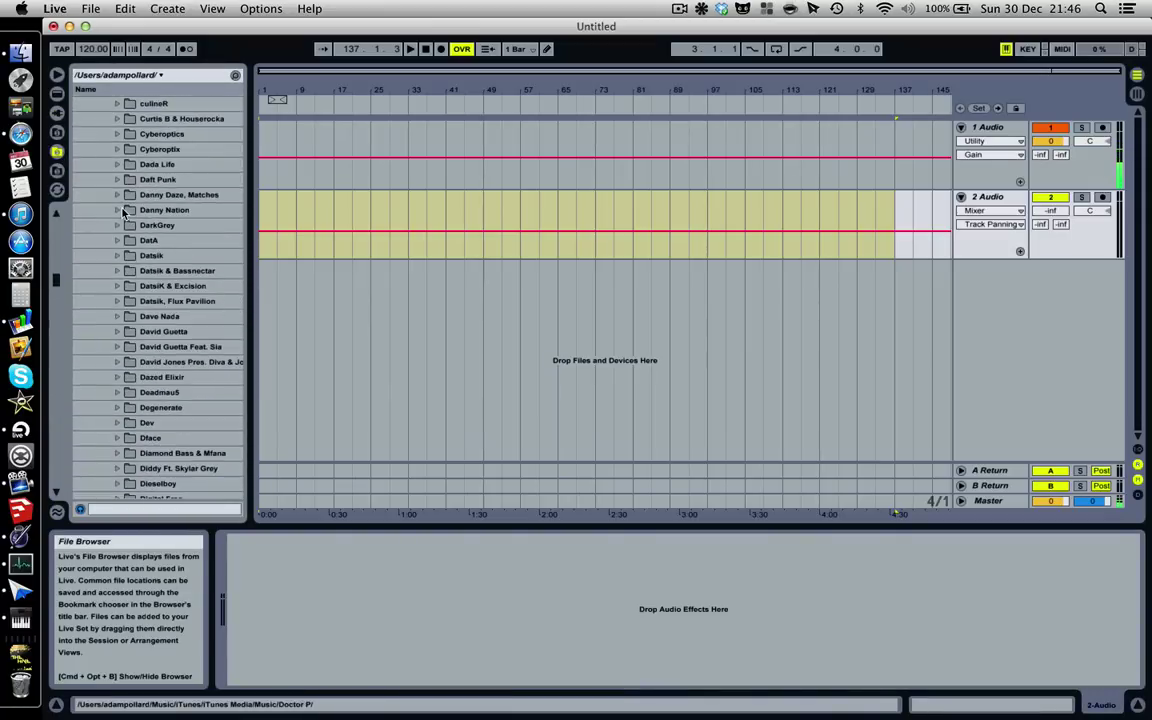
scroll(123, 212, up, 5)
scroll(123, 212, up, 5)
scroll(123, 212, up, 5)
scroll(124, 212, up, 5)
scroll(123, 212, down, 3)
mouse_move(170, 261)
mouse_down()
mouse_move(263, 243)
mouse_move(263, 233)
mouse_up()
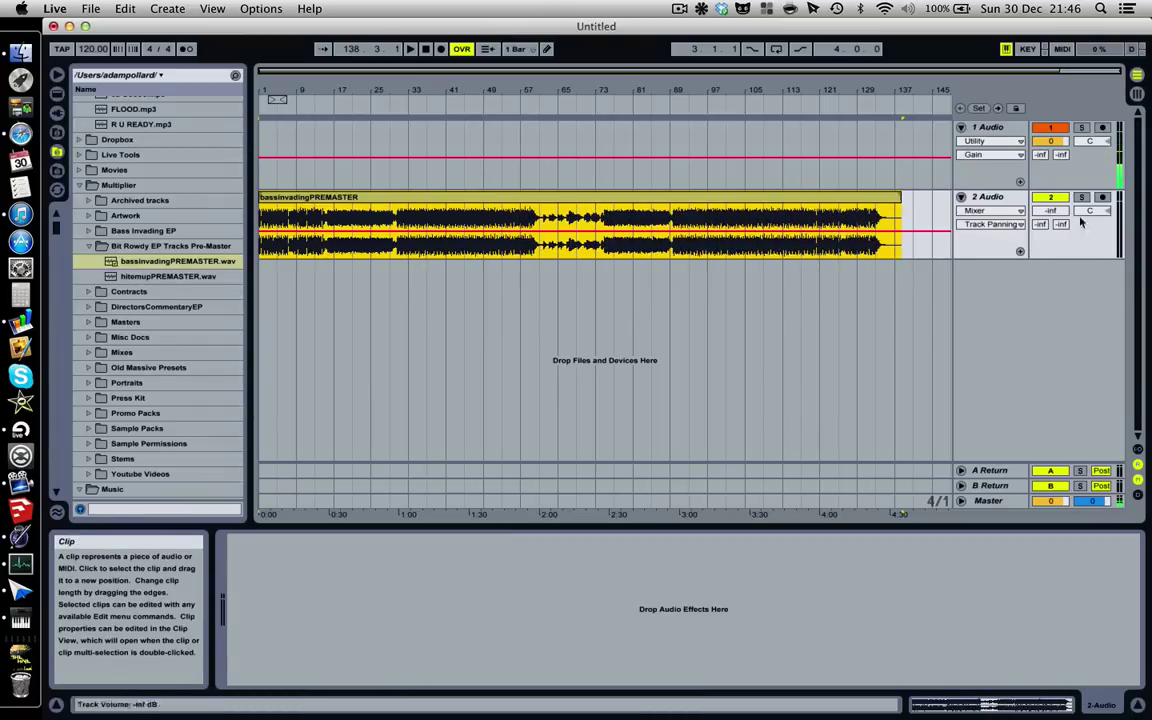
Load a fresh iZotope Ozone 5 onto track 2 from Plug-in Devices.
click(1012, 210)
click(997, 200)
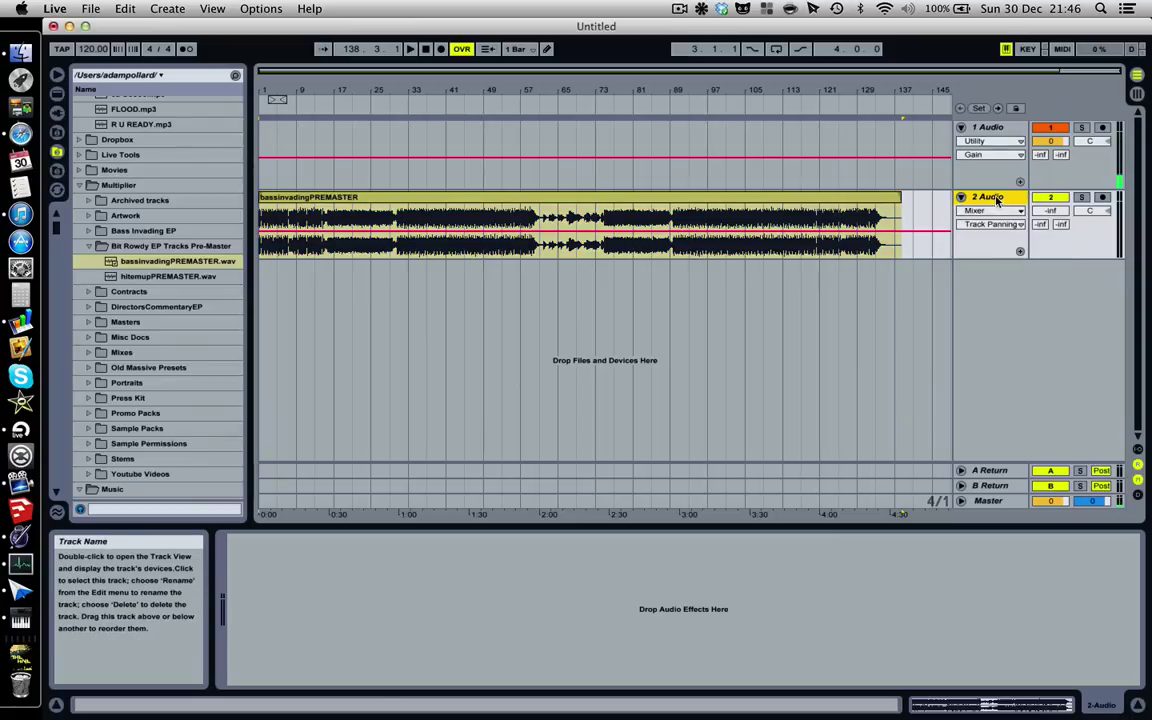
click(57, 112)
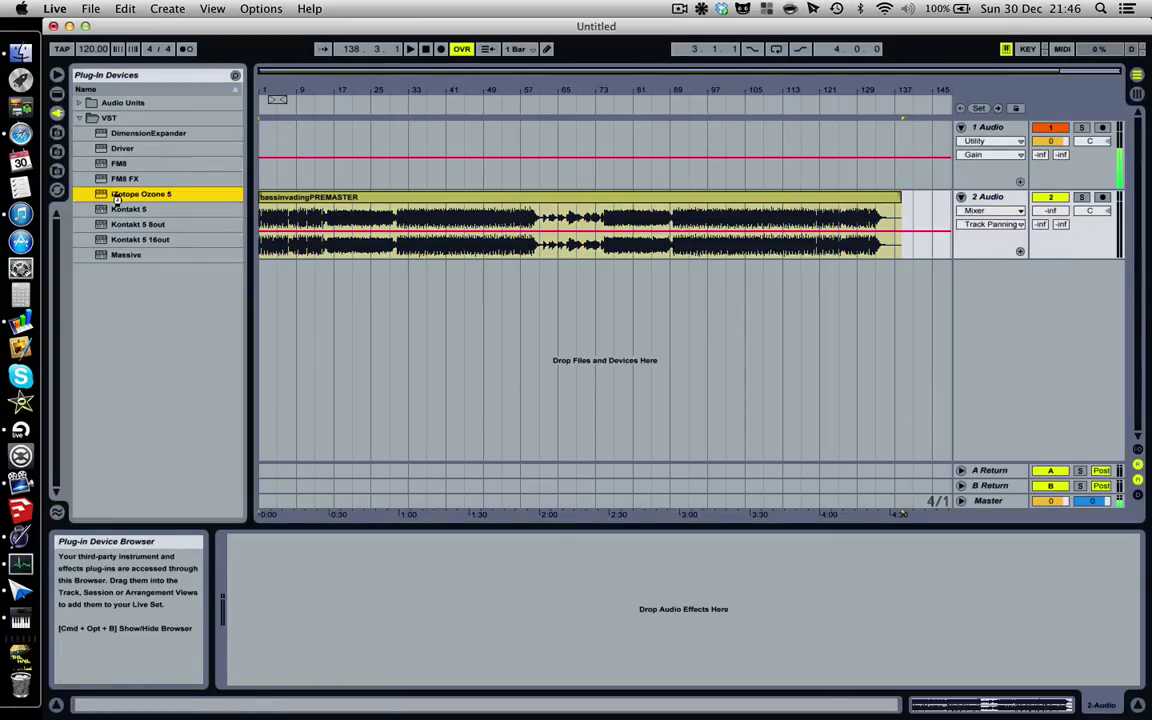
drag(390, 369, 401, 375)
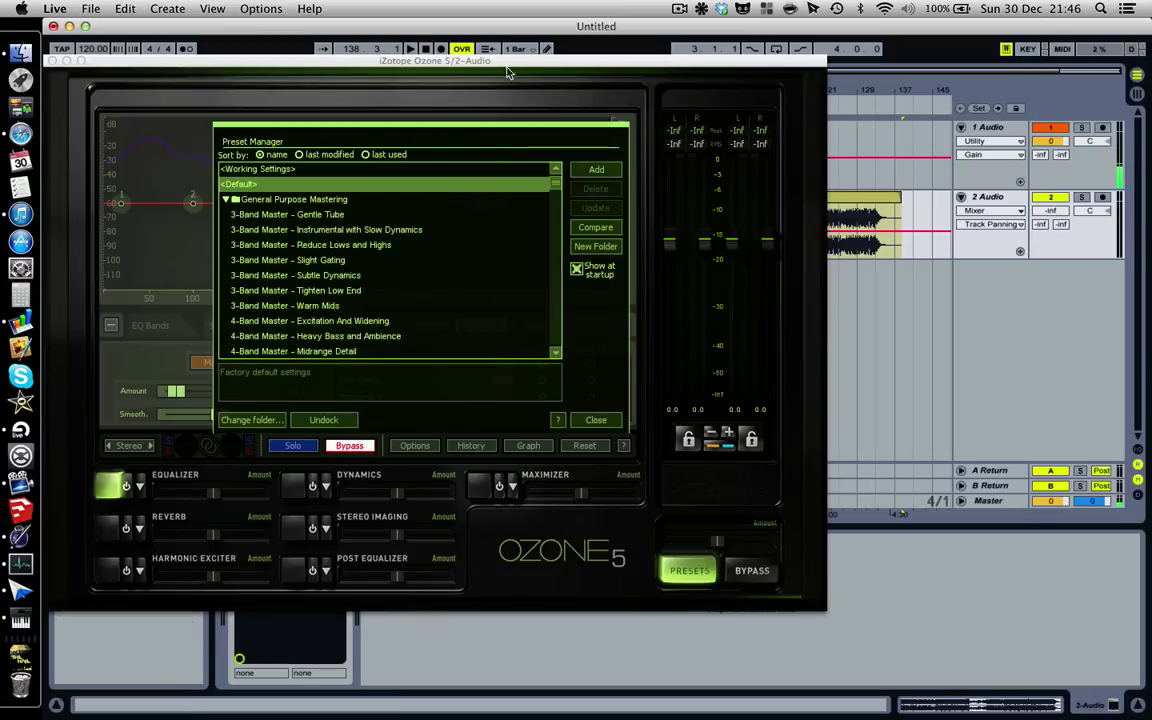
mouse_move(536, 62)
mouse_down()
mouse_move(912, 103)
mouse_move(738, 77)
mouse_up()
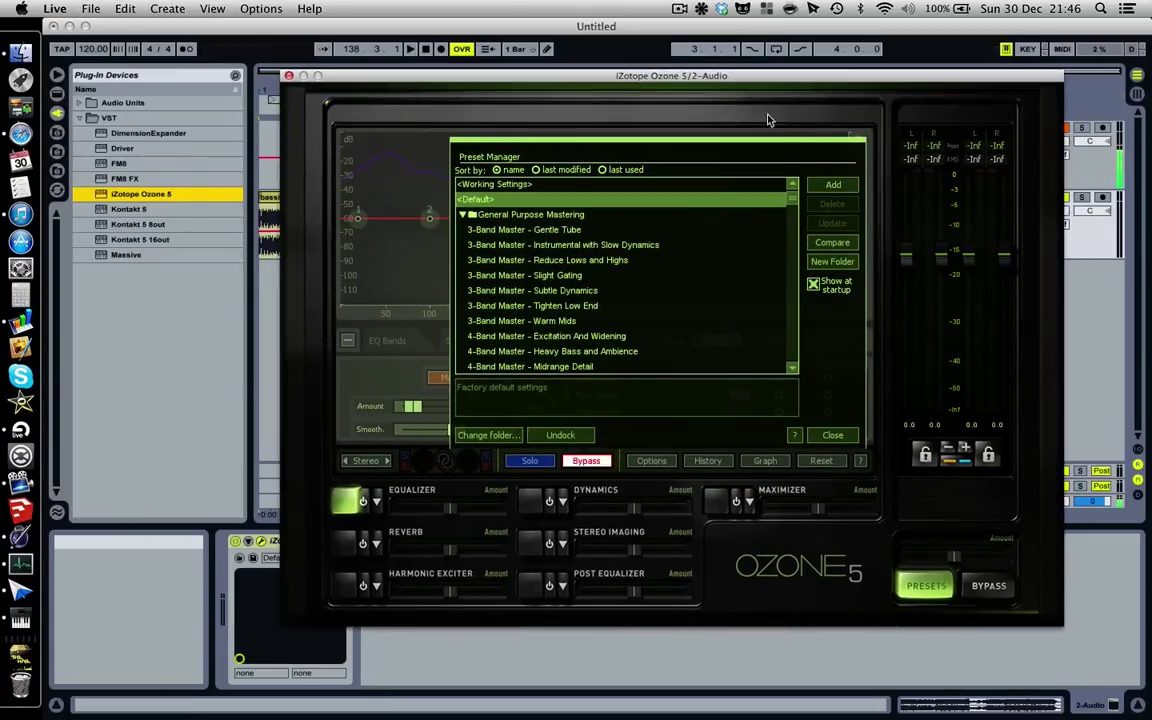
Close the Preset Manager, collapse the Matching panel and show the EQ snapshots list with Snapshot 0.
click(831, 435)
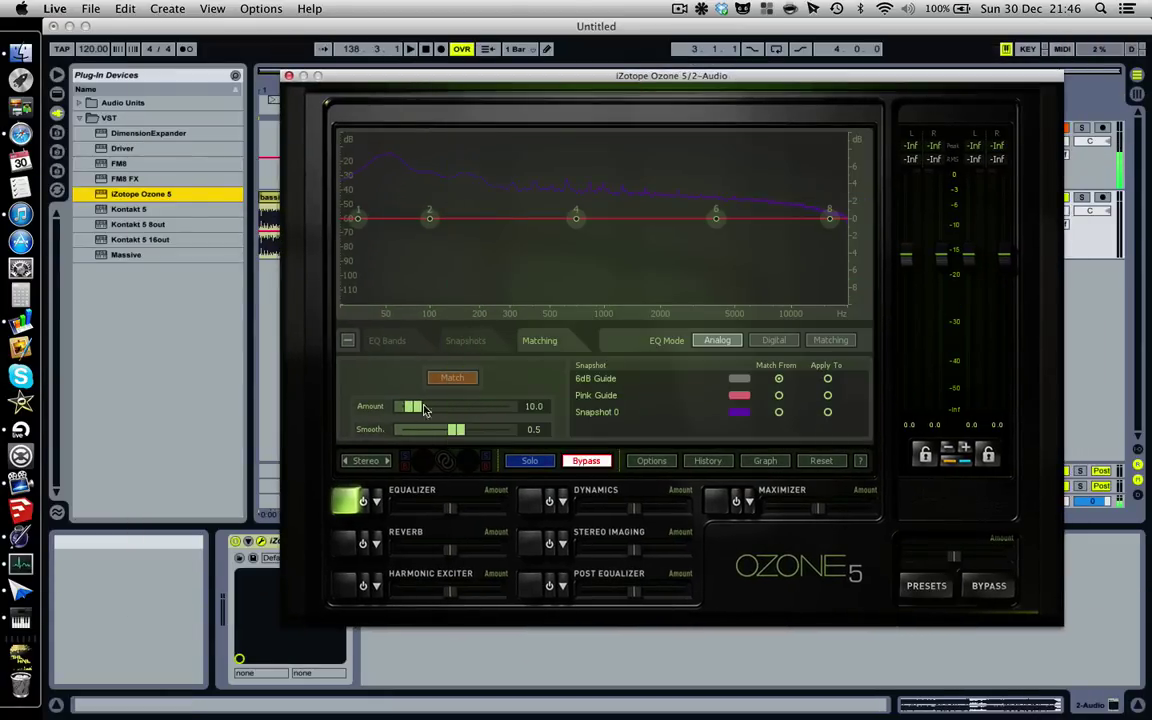
drag(502, 83, 517, 256)
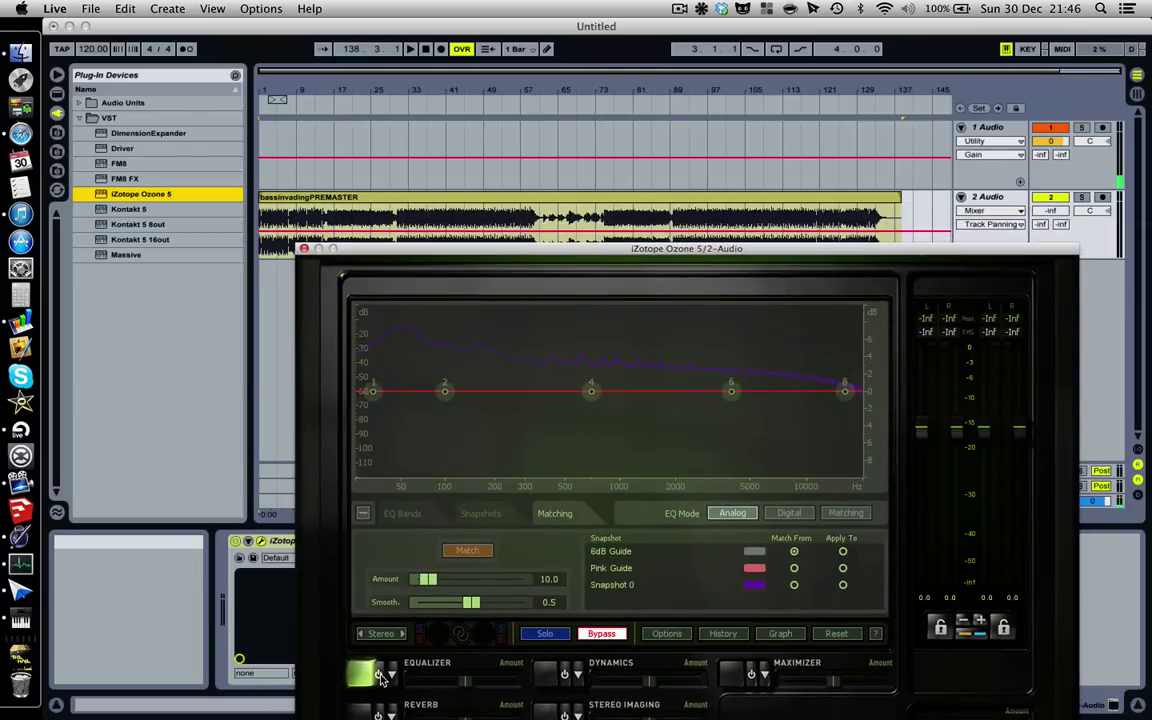
drag(527, 250, 526, 60)
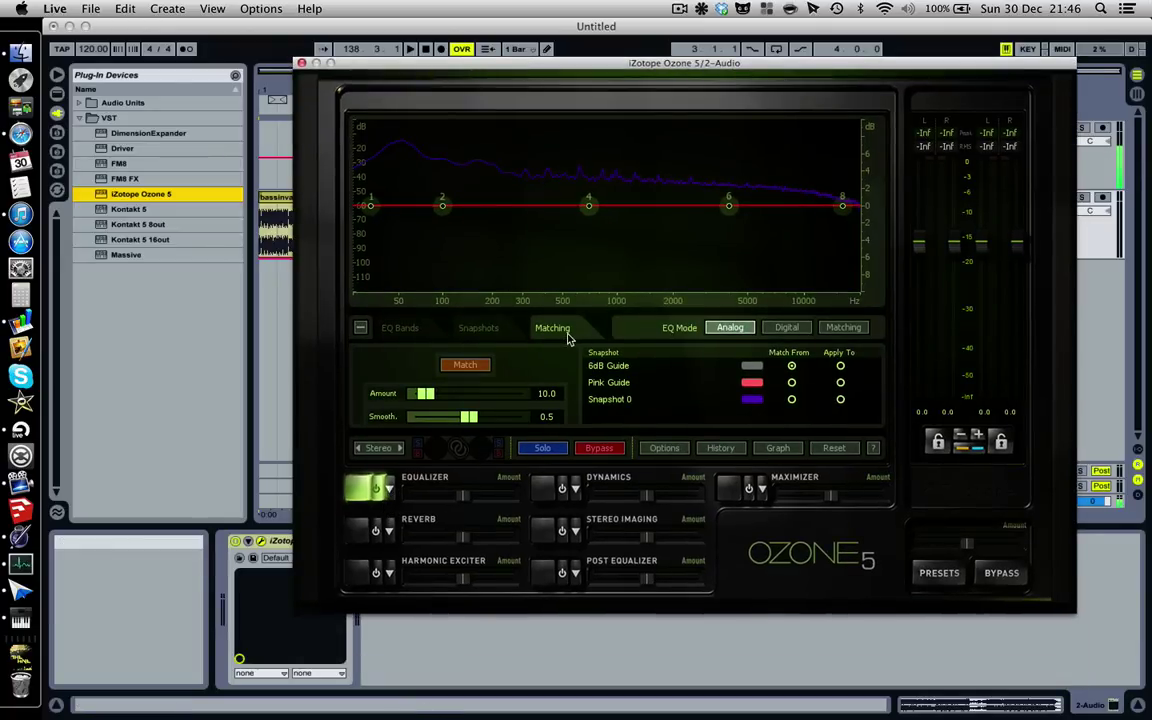
click(361, 328)
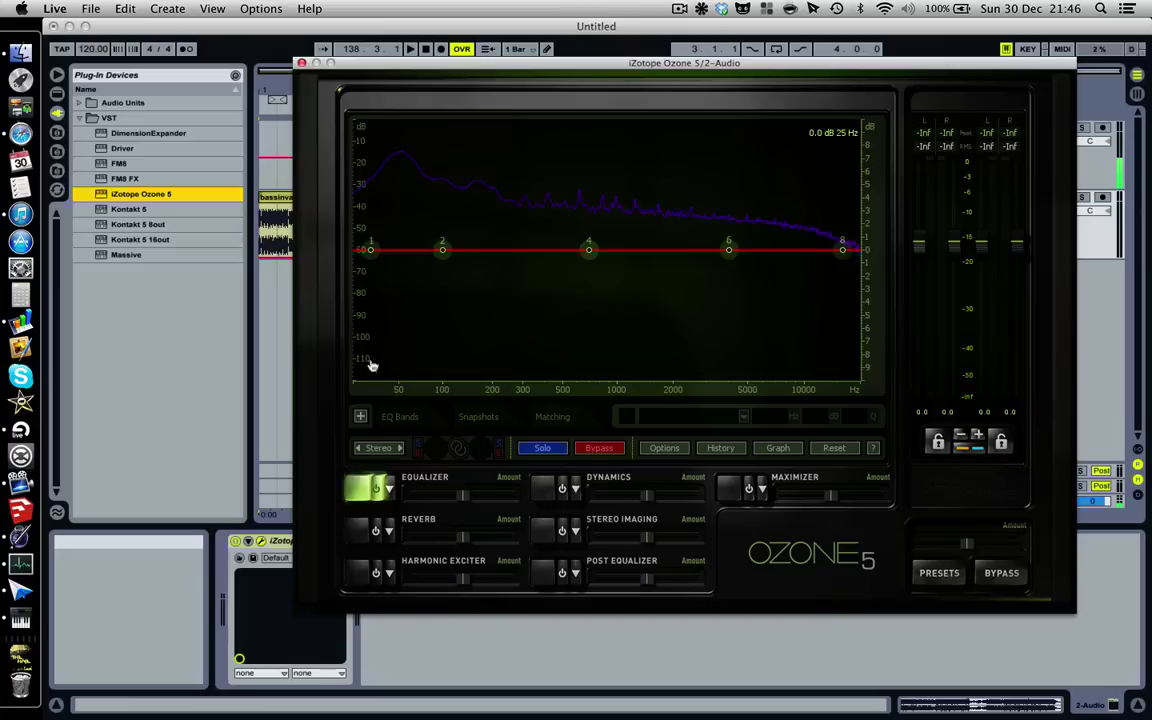
click(502, 425)
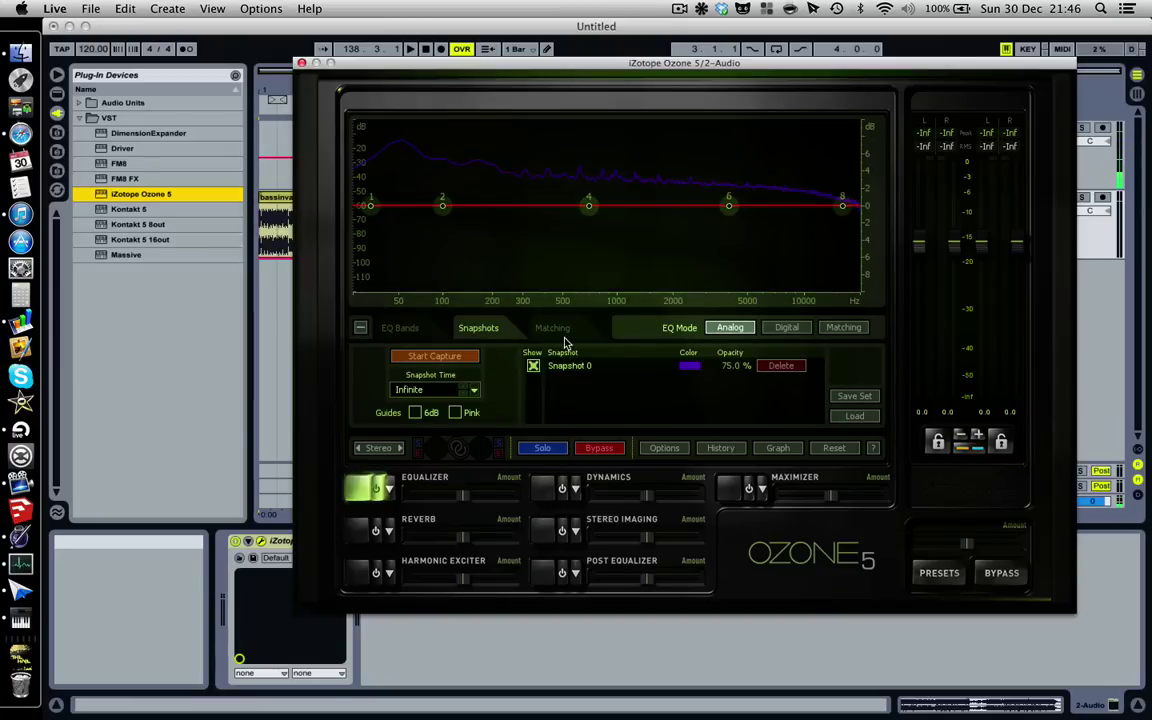
Delete Snapshot 0 and load the Knife Party – Bonfire.snapshotset file.
double_click(602, 366)
click(778, 391)
click(781, 366)
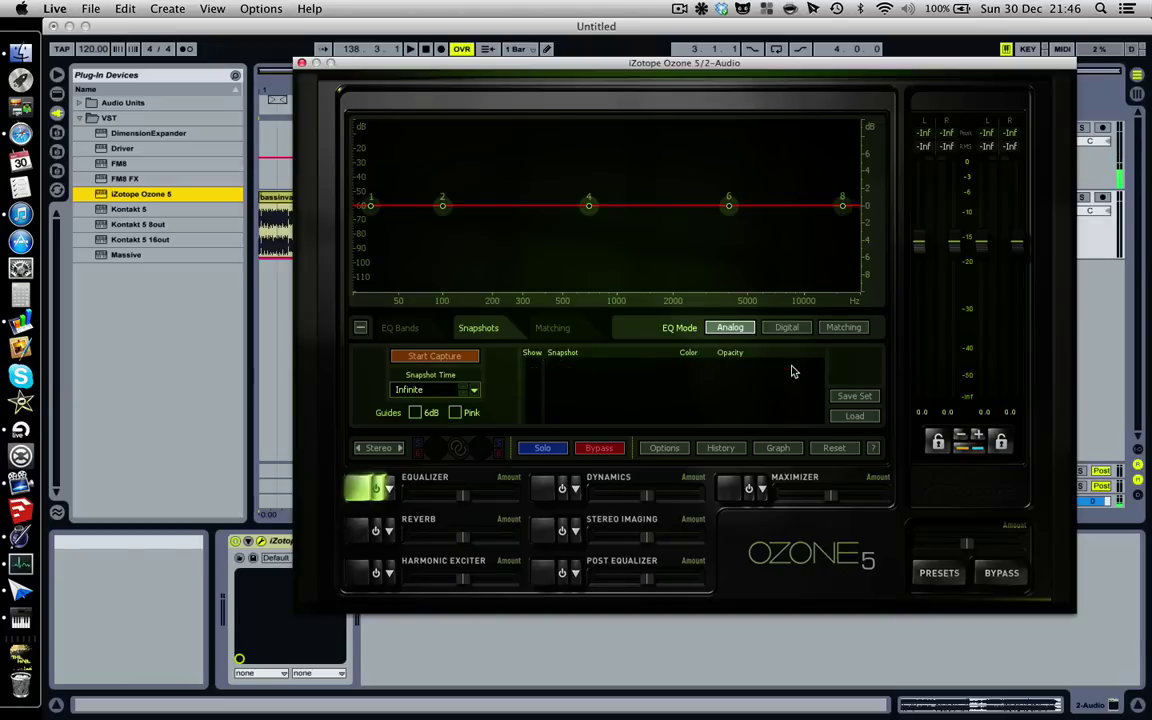
click(860, 416)
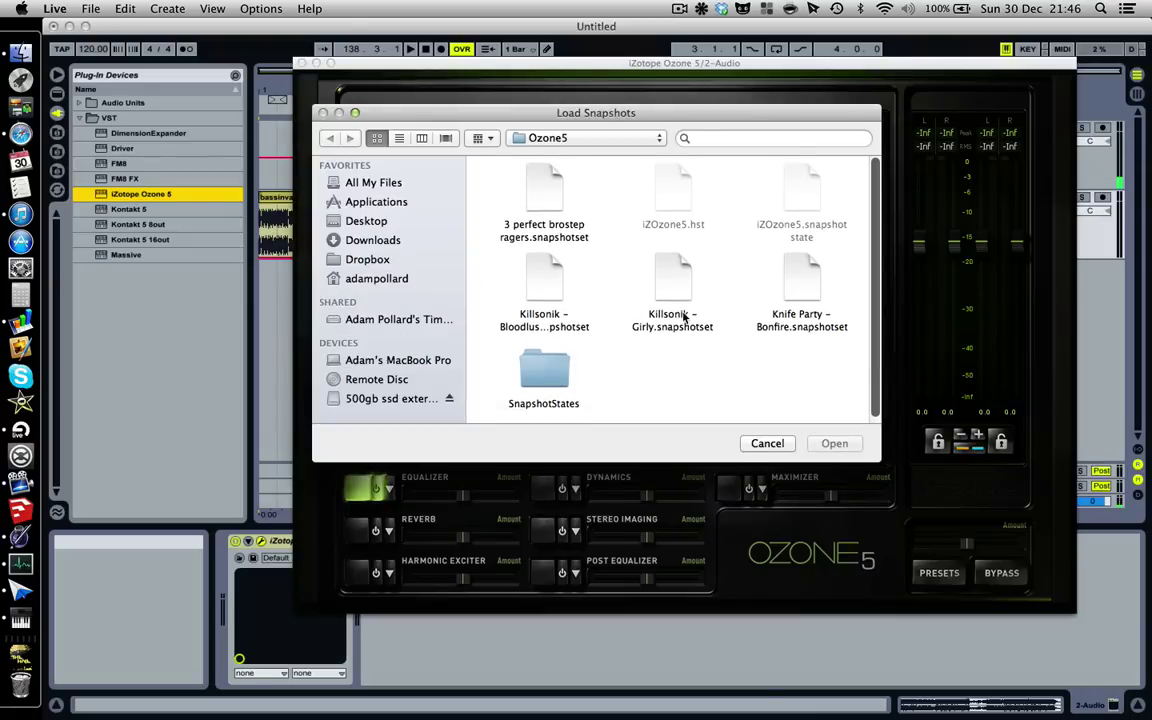
click(818, 289)
double_click(818, 289)
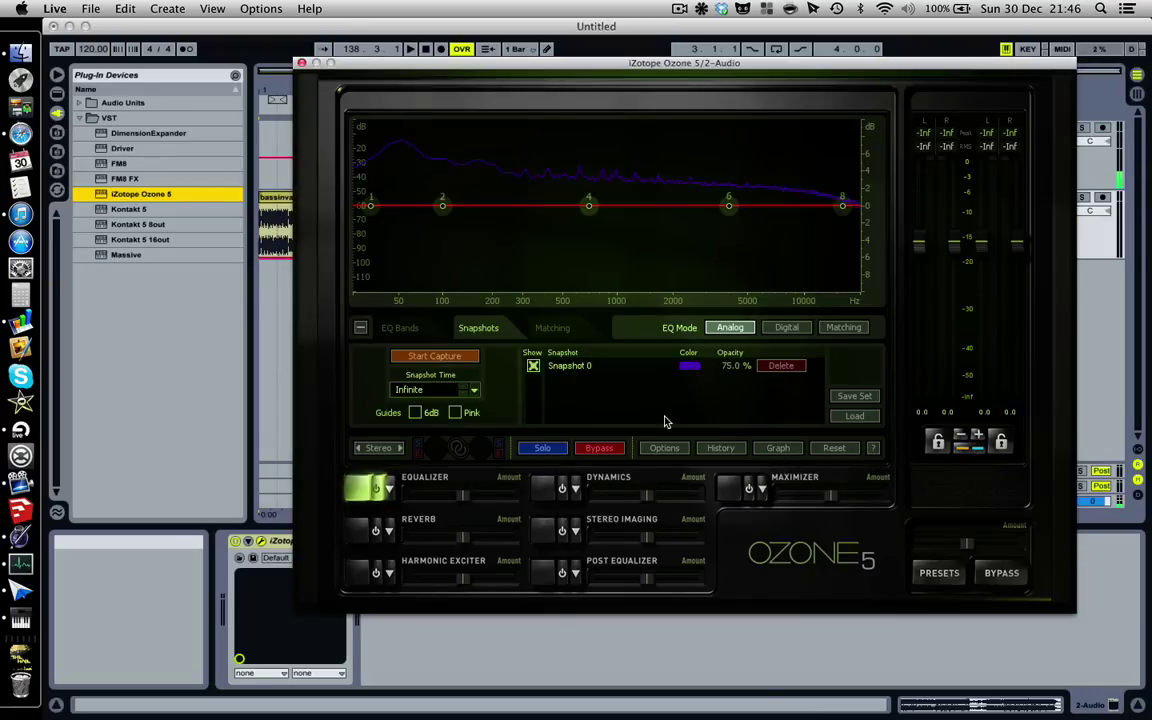
Rename the loaded snapshot to 'Knife Party - Bonfire'.
double_click(571, 365)
text(Knife Party)
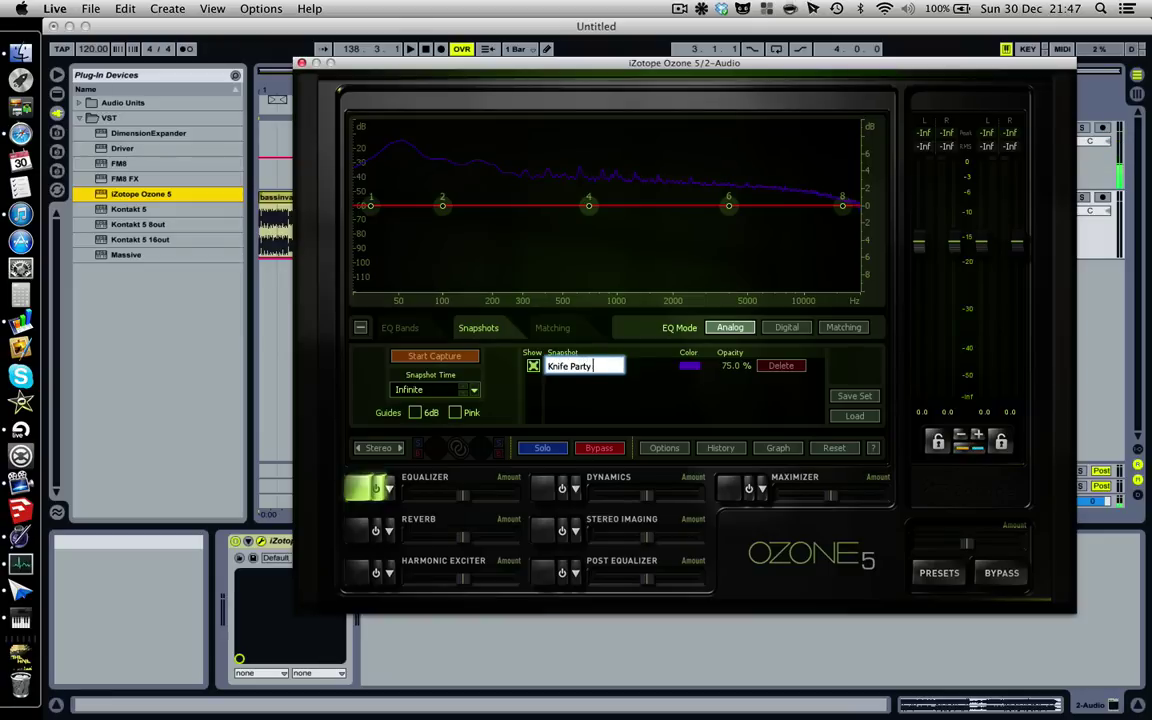
text( - Bonfire)
key(Return)
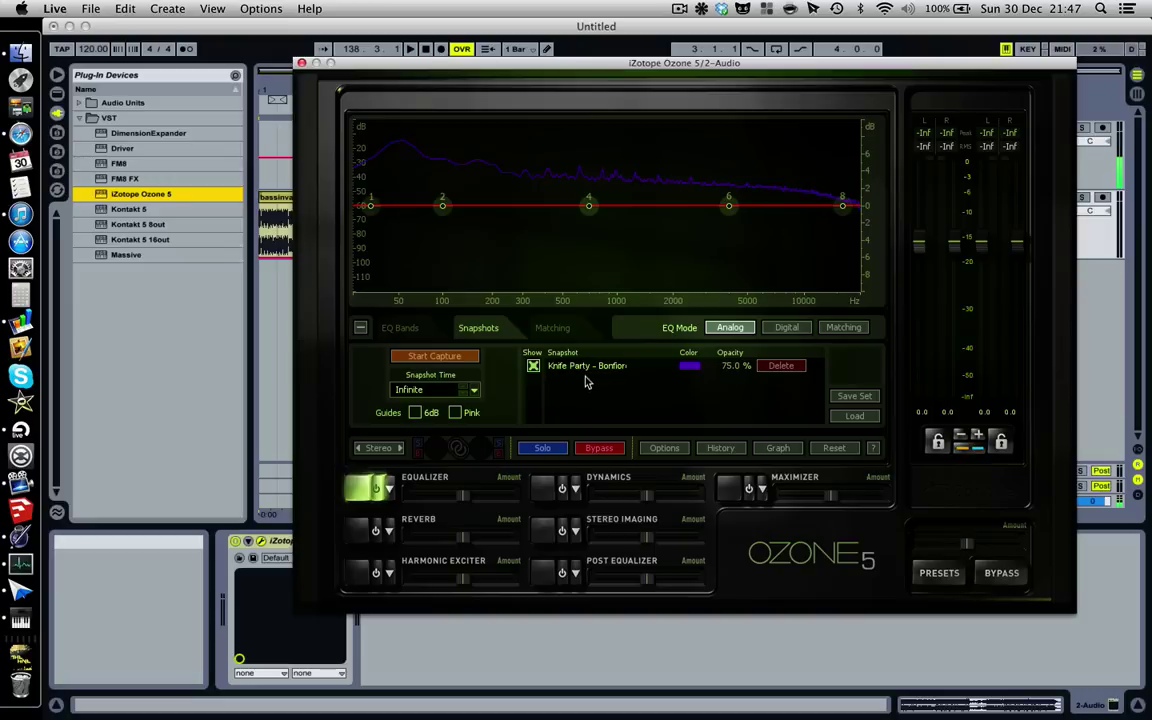
Load the brostep snapshot set into Ozone.
click(856, 414)
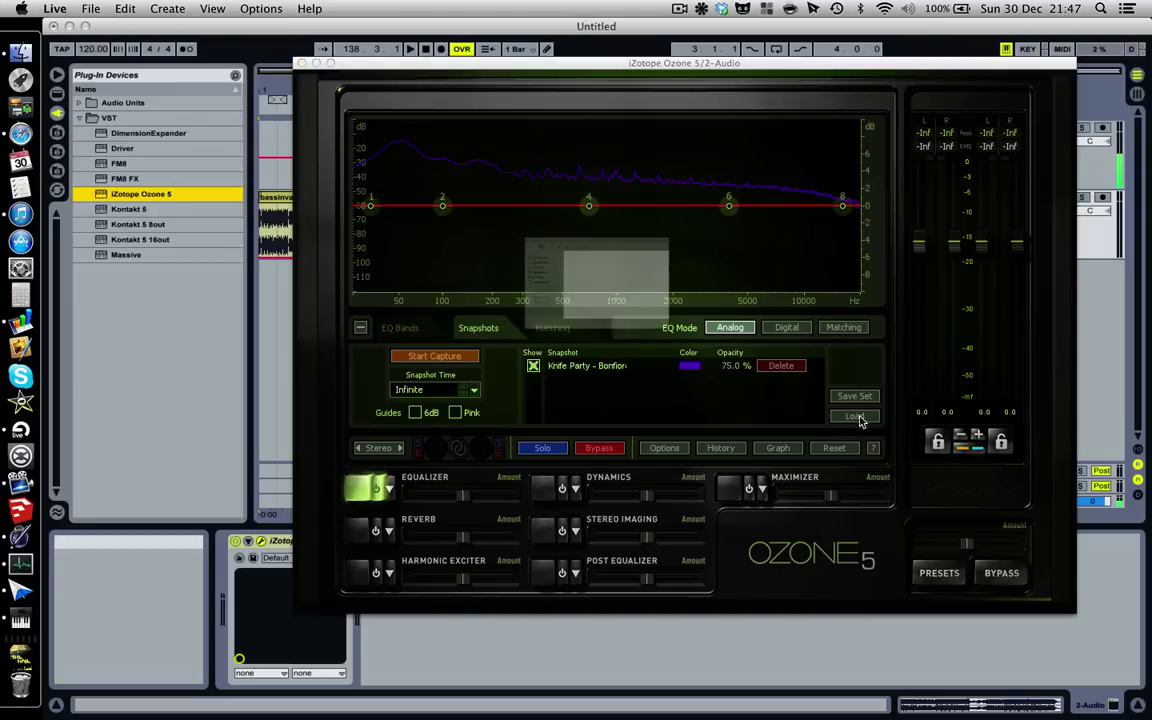
click(556, 191)
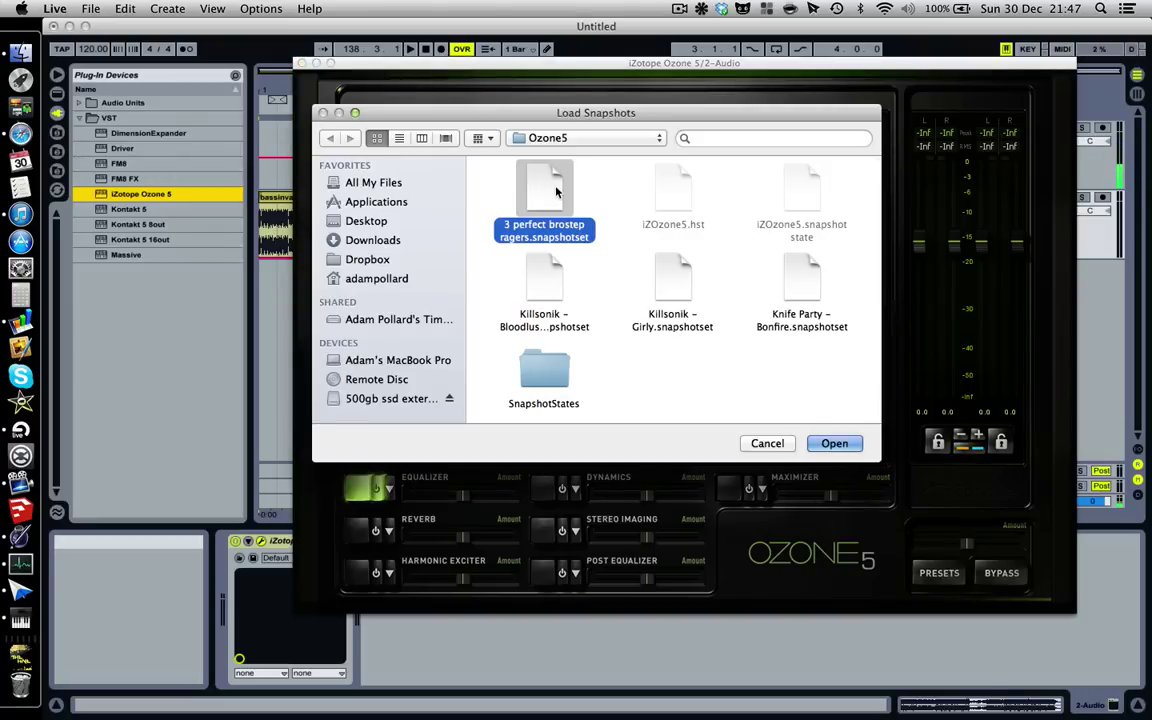
double_click(556, 191)
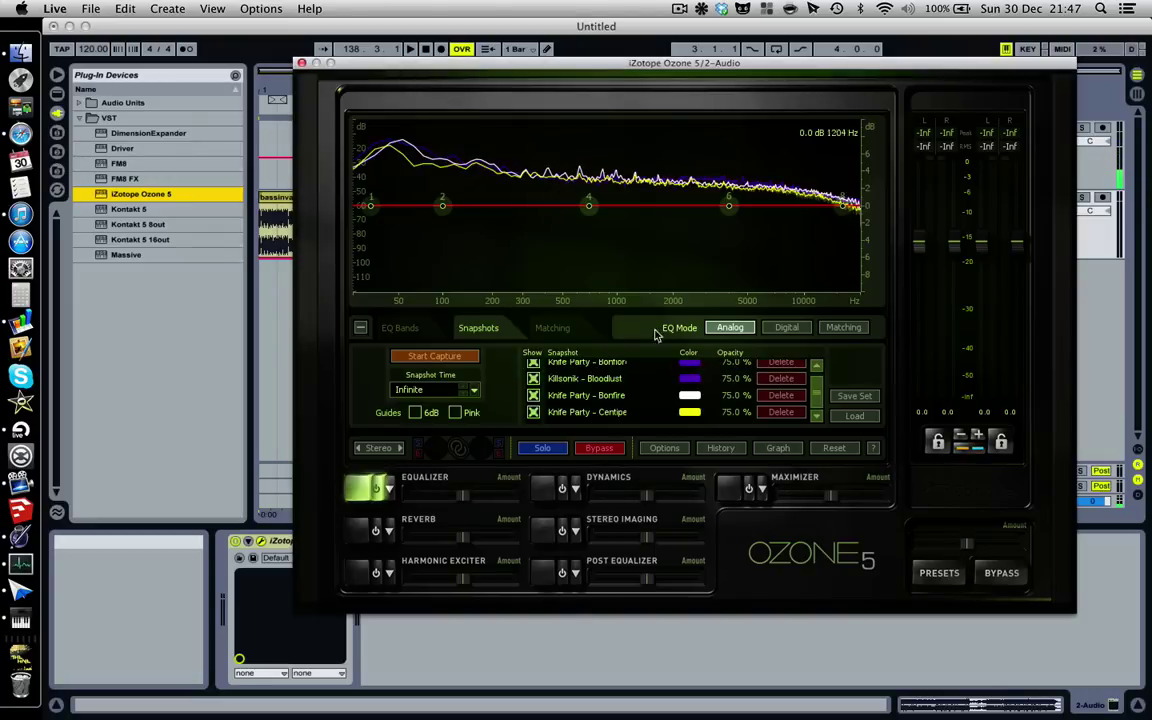
Delete the white Bonfire, Killsonik and Centipede snapshots, keeping only the purple Knife Party curve.
click(533, 396)
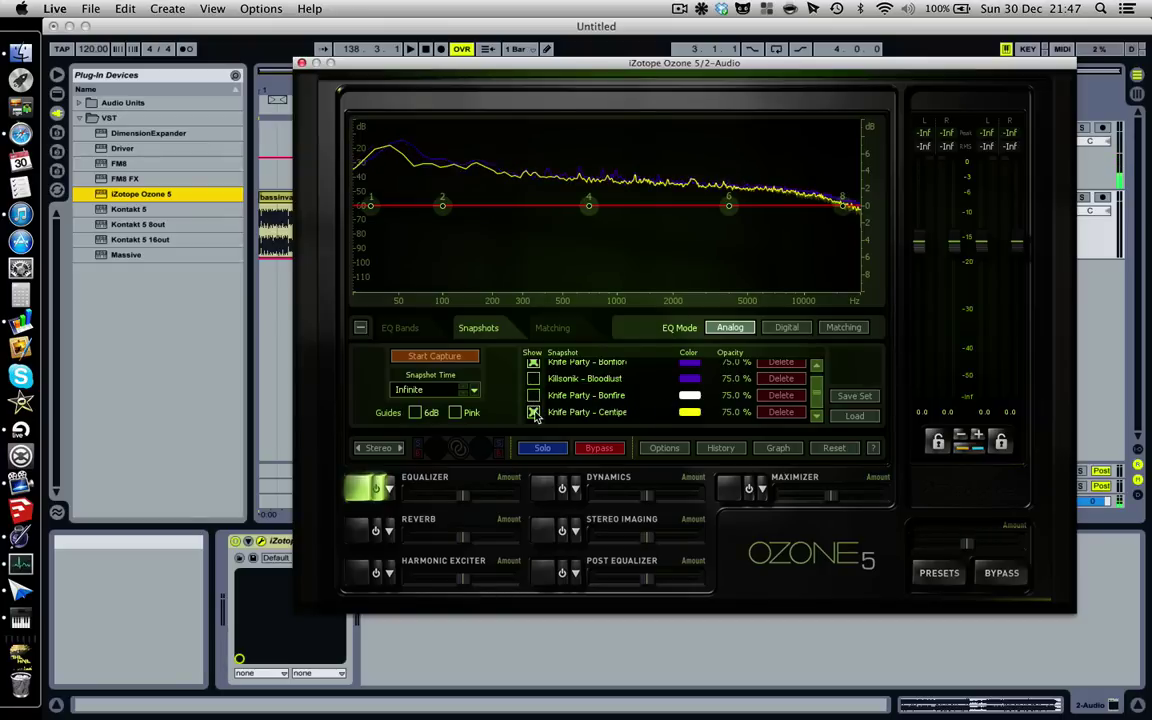
click(533, 412)
click(785, 385)
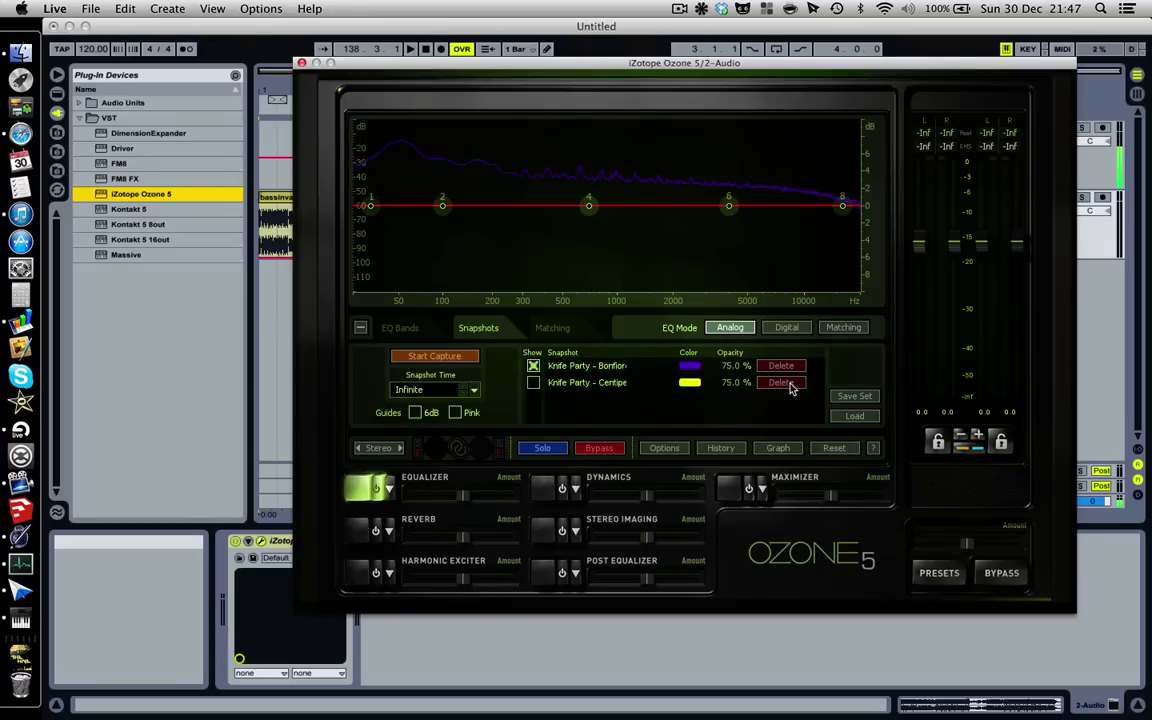
click(781, 383)
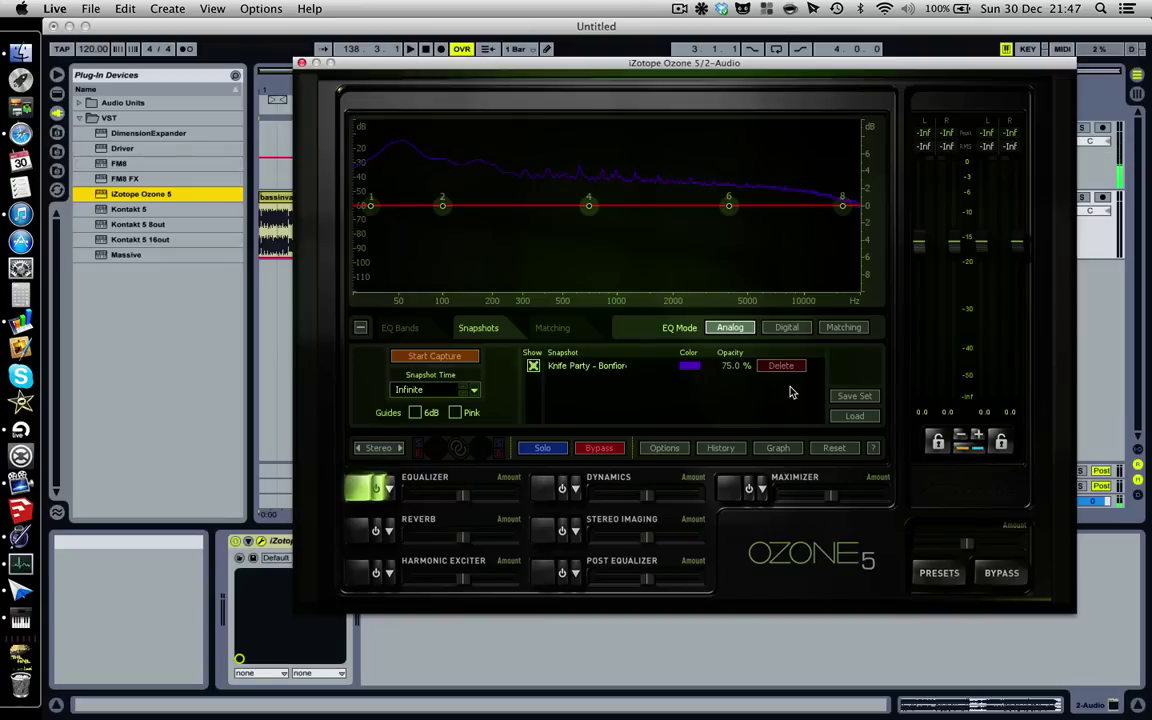
click(553, 328)
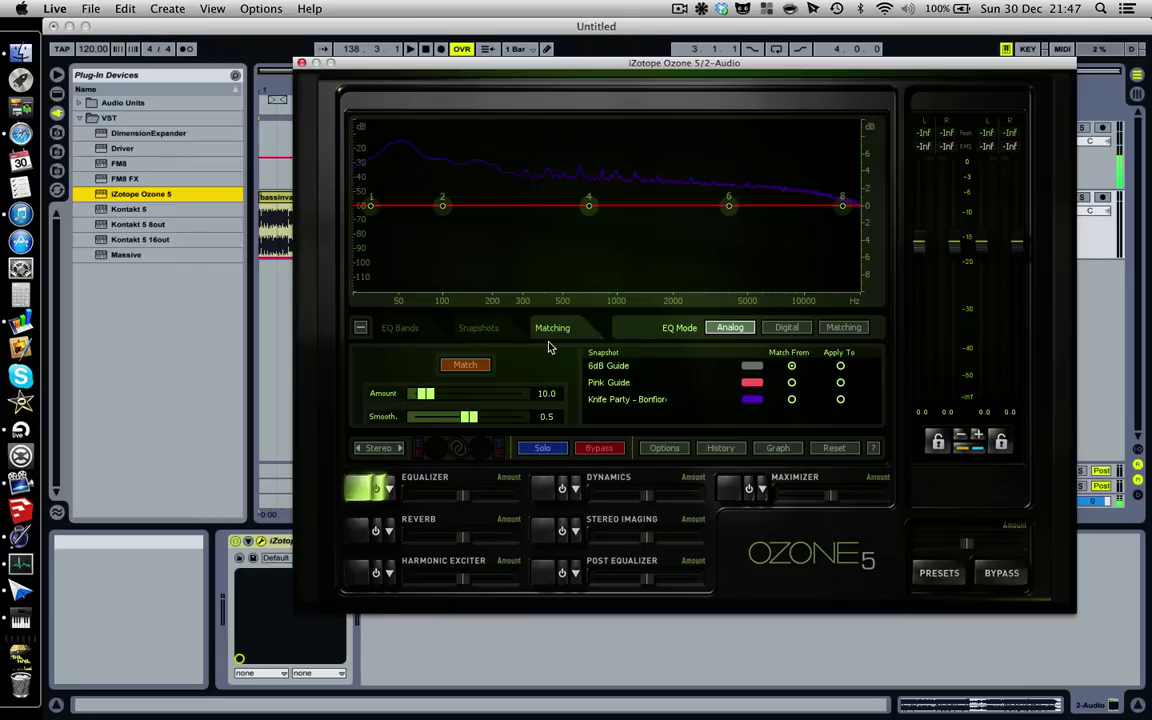
click(478, 327)
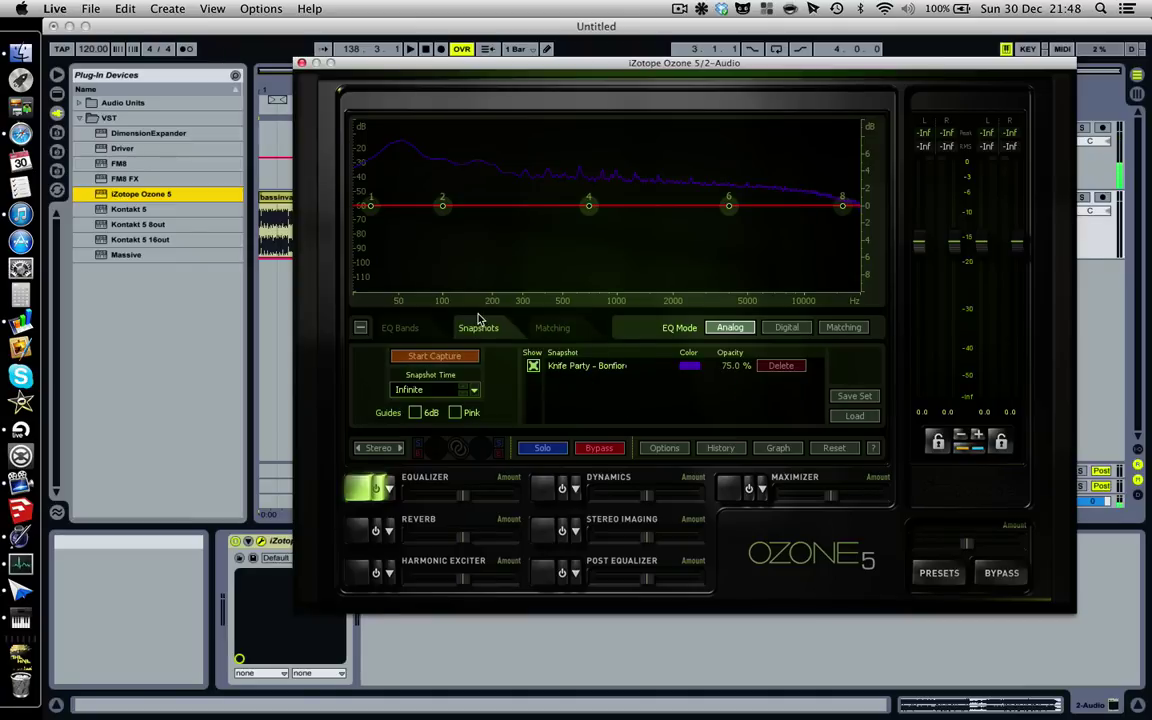
drag(461, 70, 483, 87)
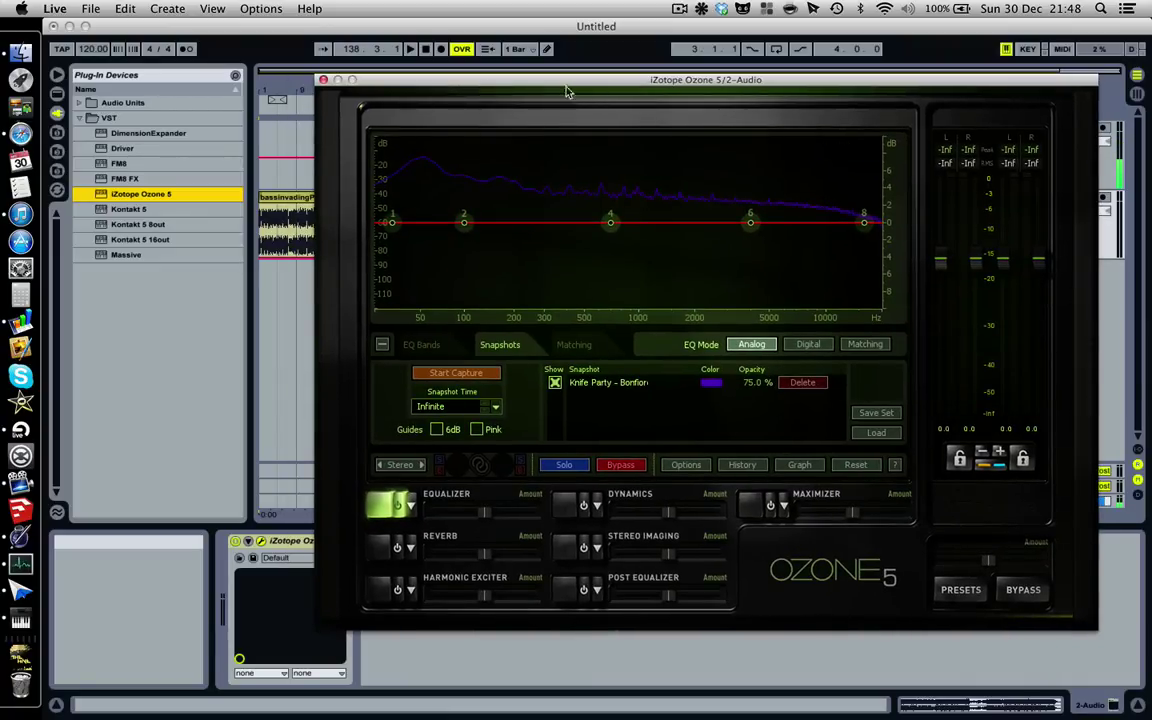
drag(565, 89, 583, 168)
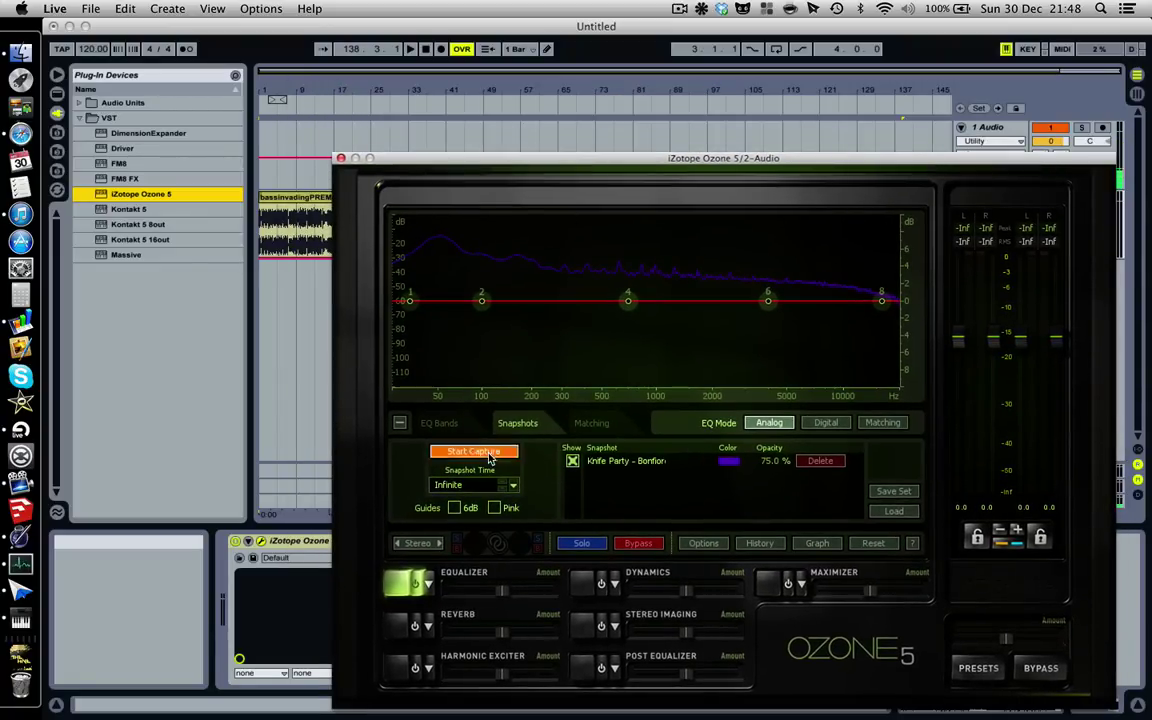
Start Ozone's spectrum capture and play bassinvadingPREMASTER, moving the plugin window aside.
click(490, 457)
click(265, 242)
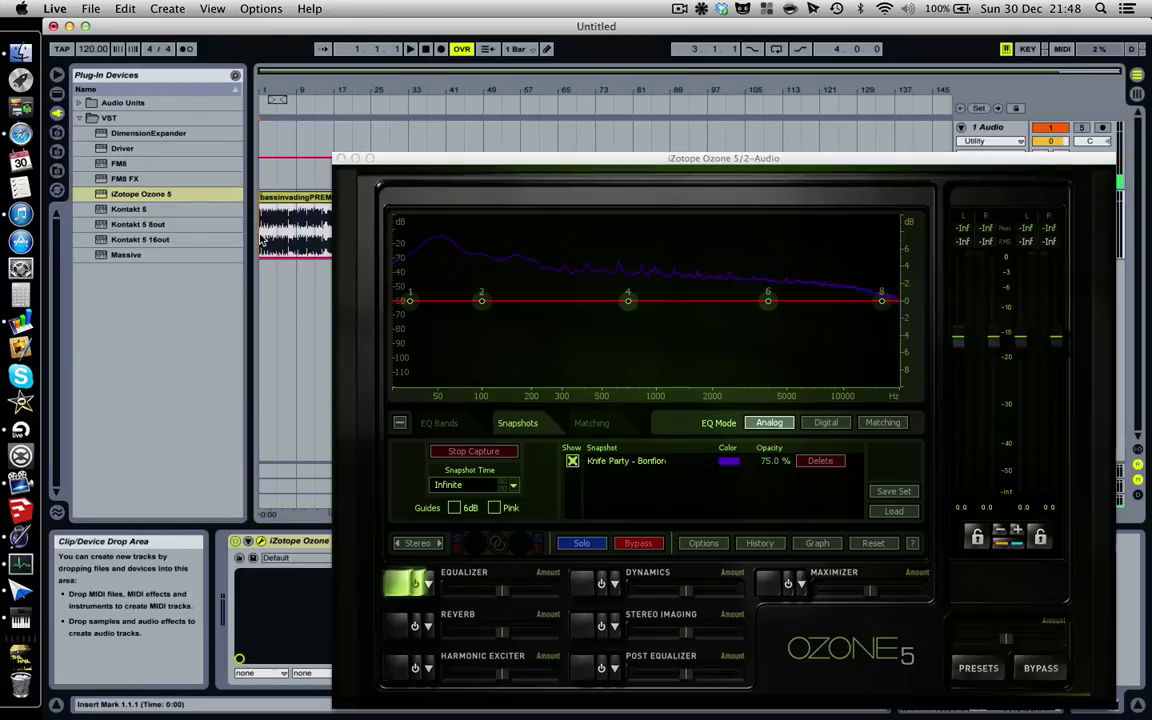
key(space)
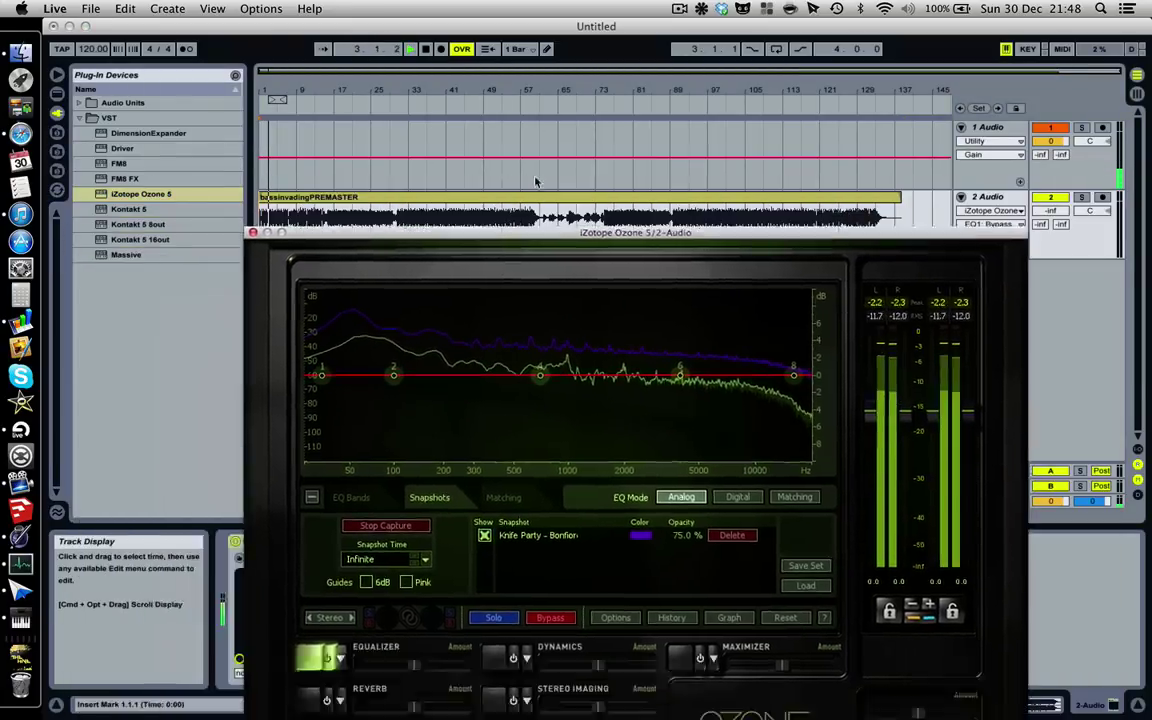
drag(585, 158, 520, 83)
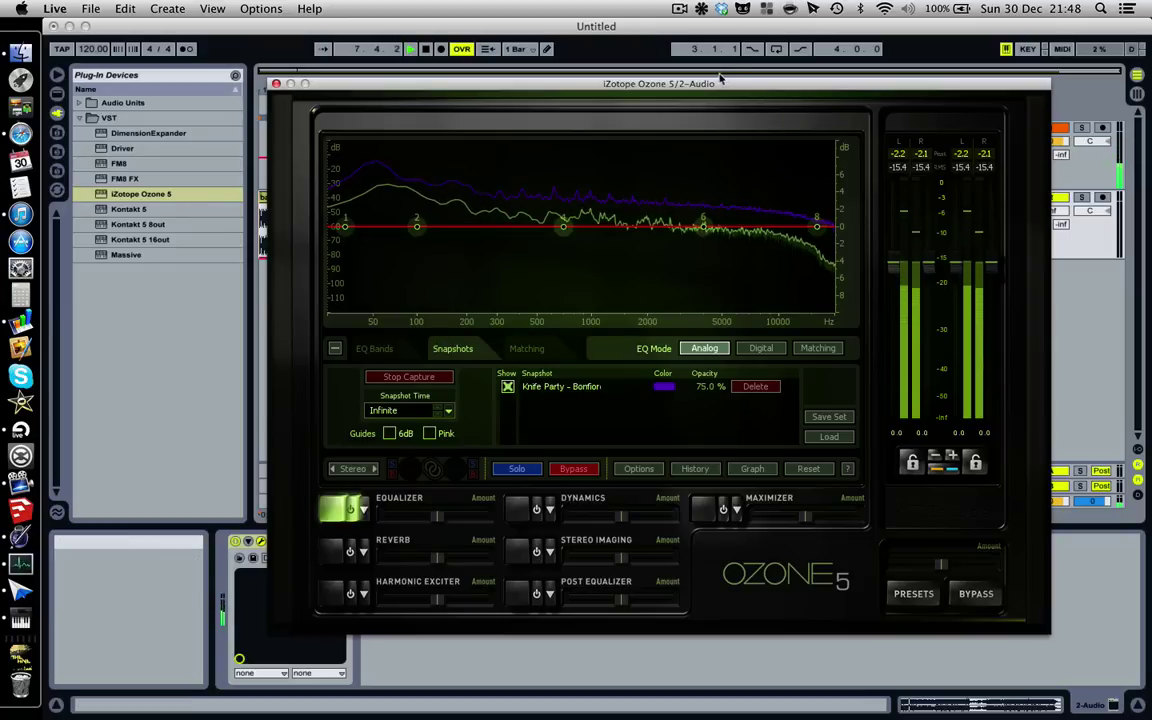
drag(720, 83, 806, 258)
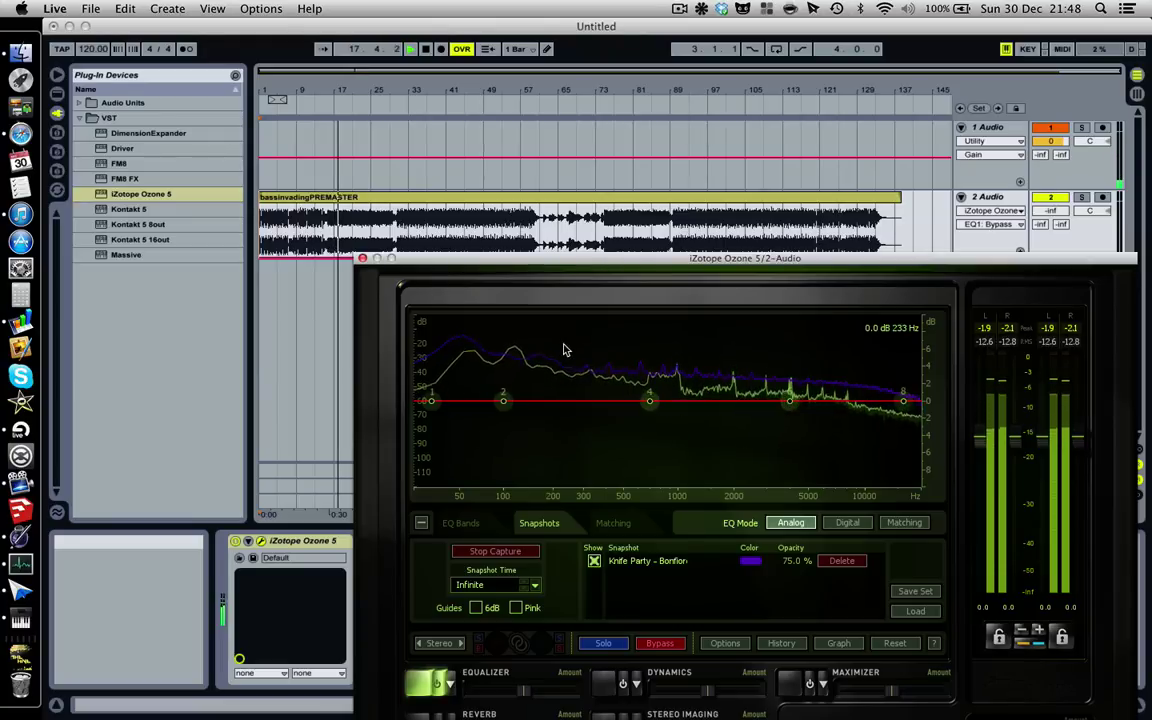
Discard the partial Snapshot 1 and restart the capture with playback from bar 1.
click(263, 232)
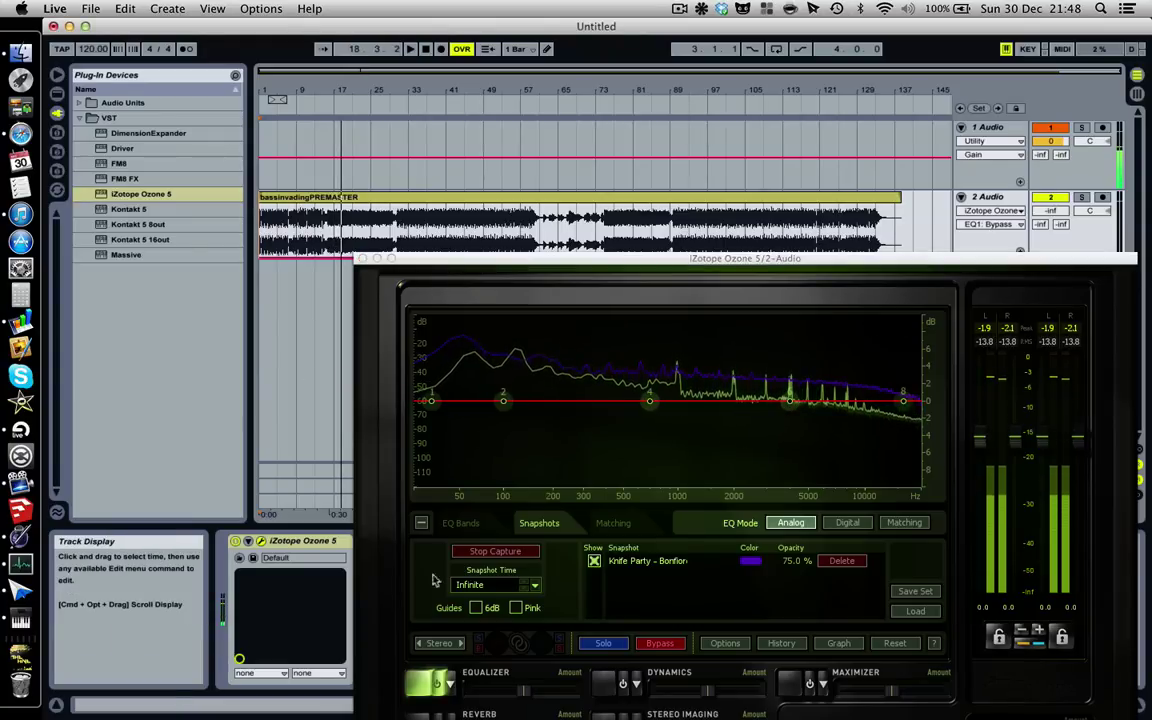
click(500, 551)
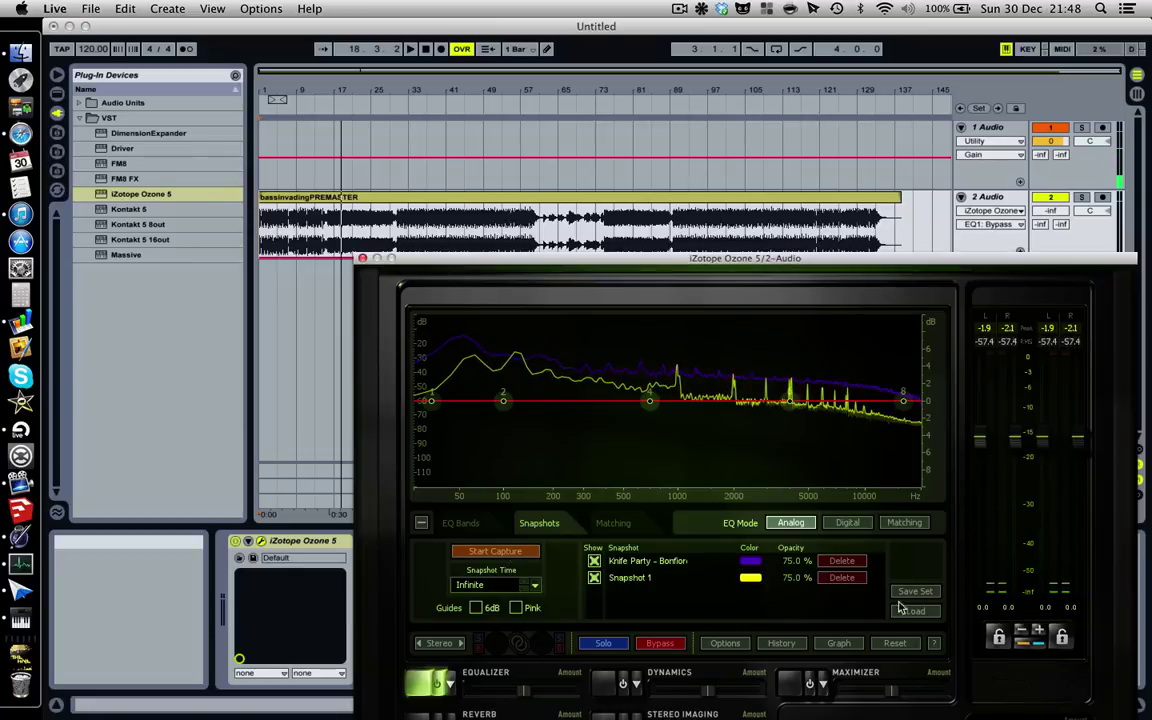
click(841, 577)
click(519, 556)
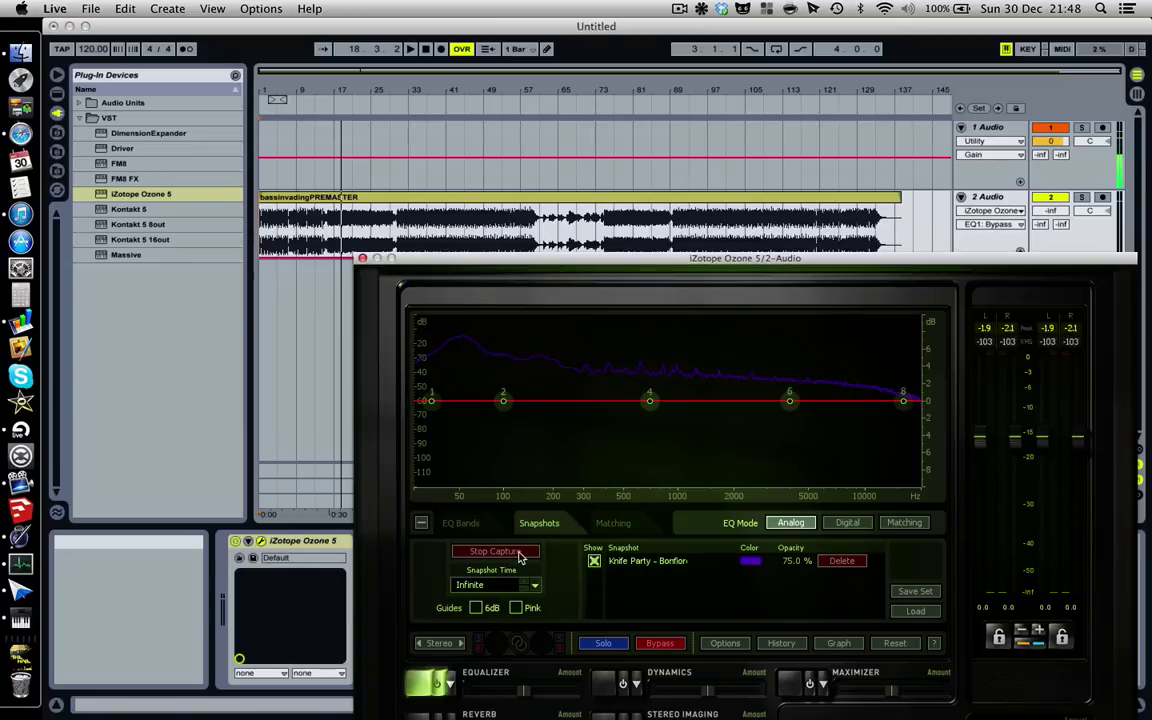
click(263, 224)
key(space)
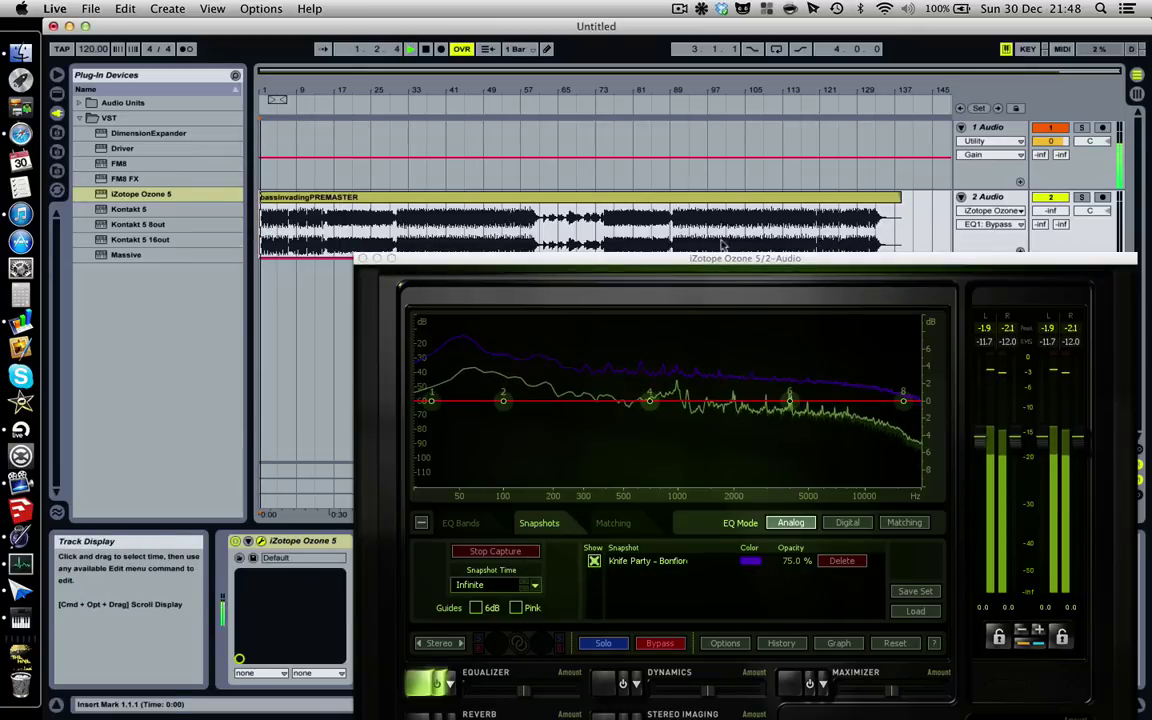
Reposition the Ozone window while the whole track plays through the capture.
click(738, 262)
drag(739, 265, 691, 151)
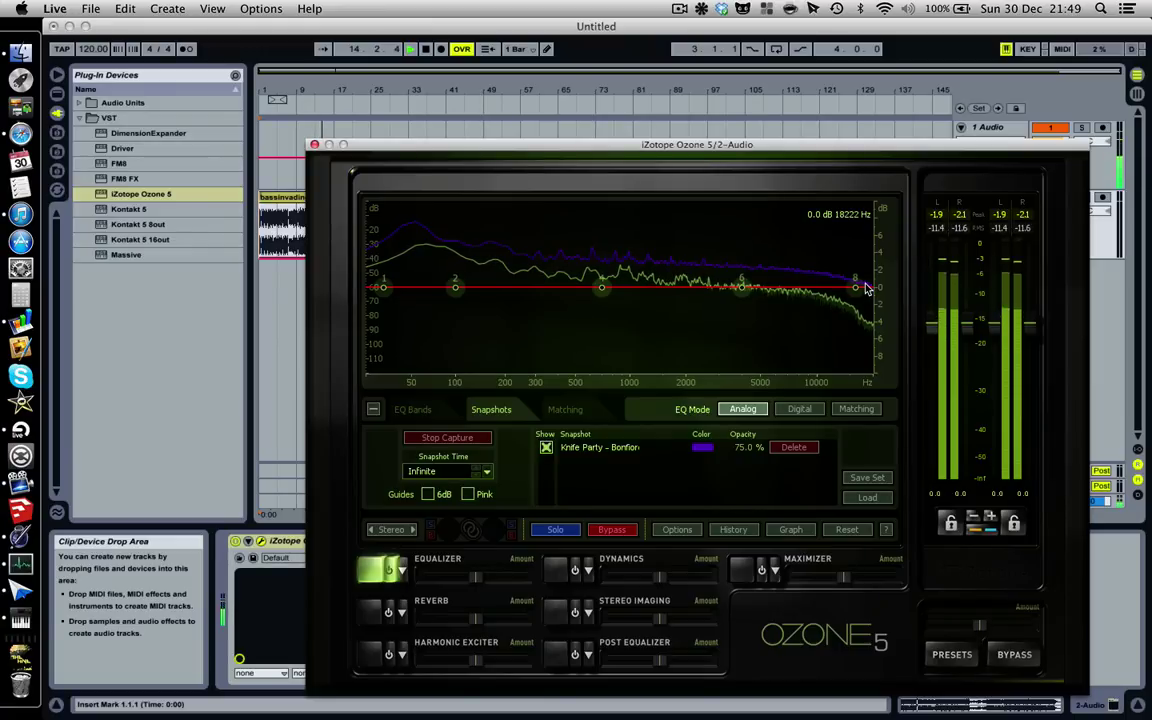
mouse_move(658, 149)
mouse_down()
mouse_move(658, 350)
mouse_move(623, 125)
mouse_up()
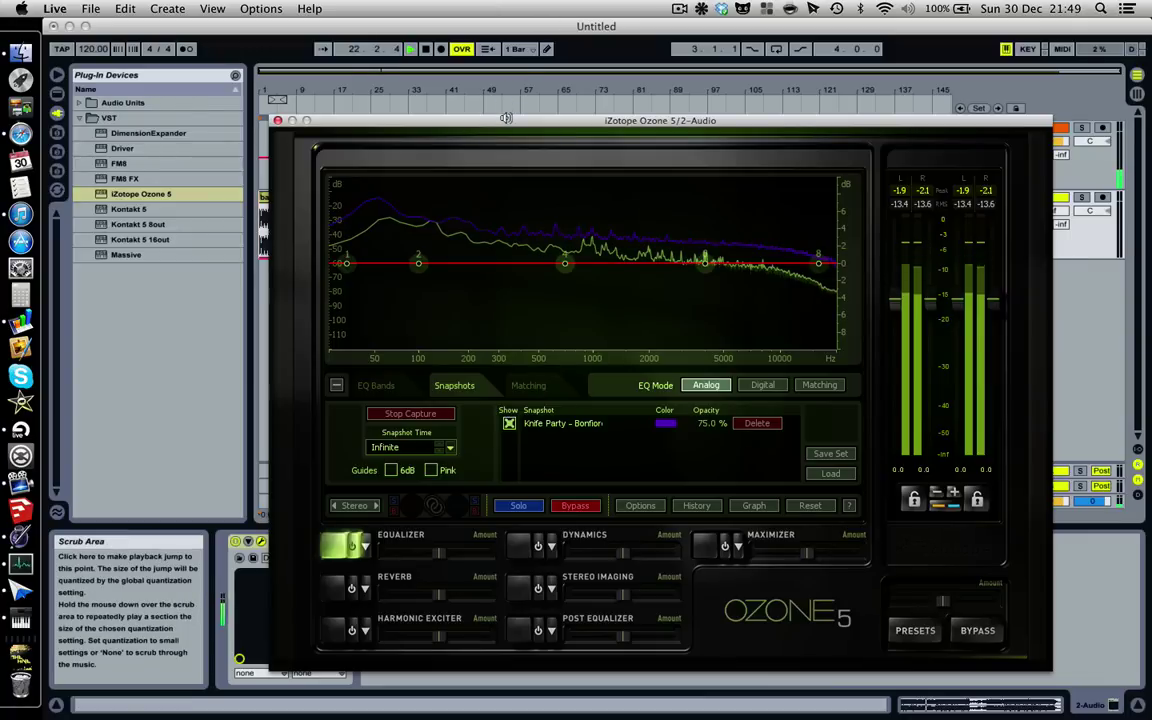
mouse_move(506, 118)
mouse_down()
mouse_move(507, 260)
mouse_move(521, 235)
mouse_up()
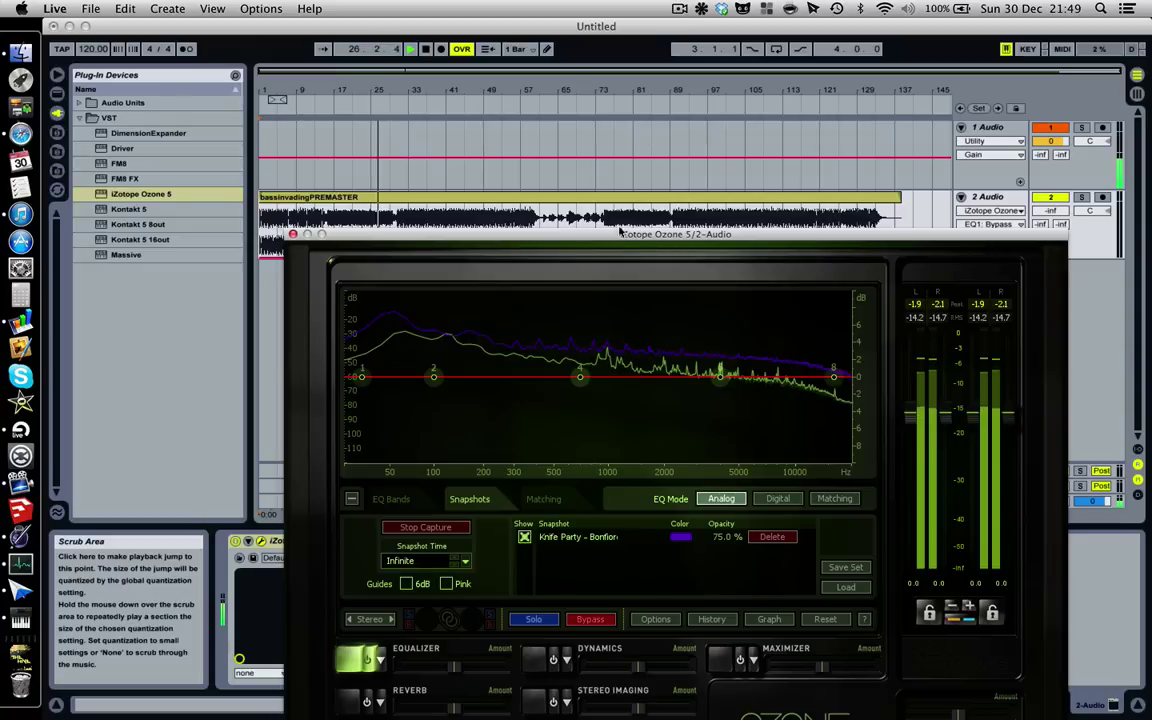
drag(620, 234, 628, 258)
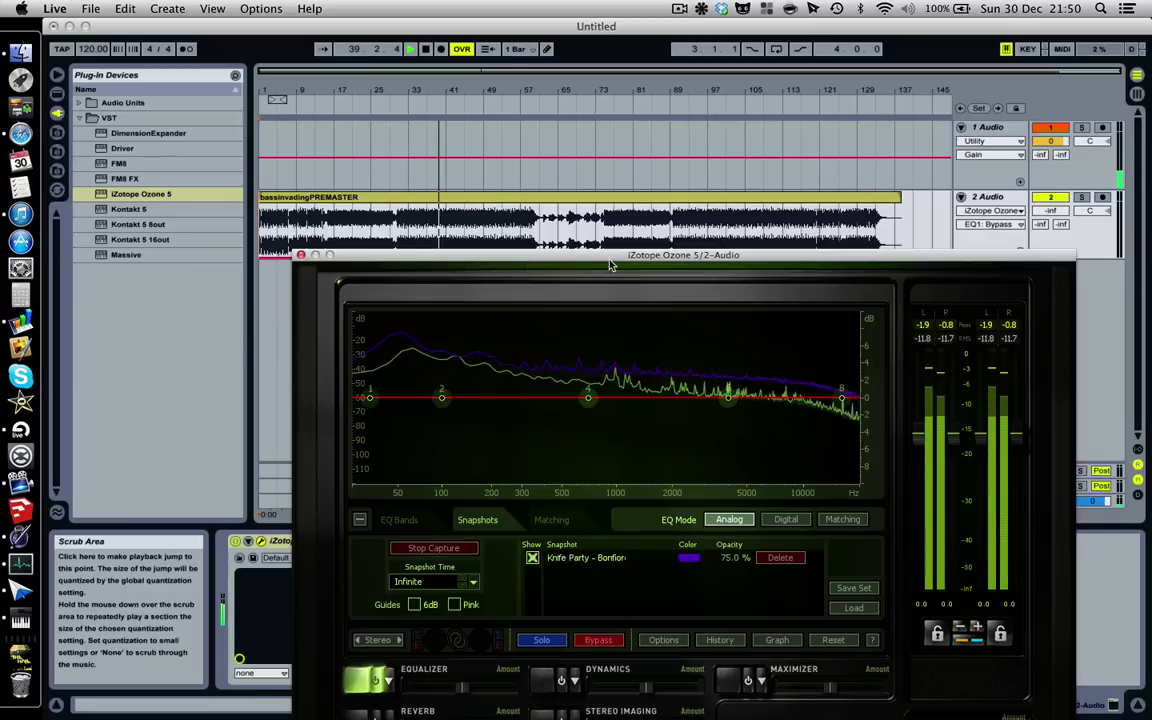
drag(610, 265, 612, 155)
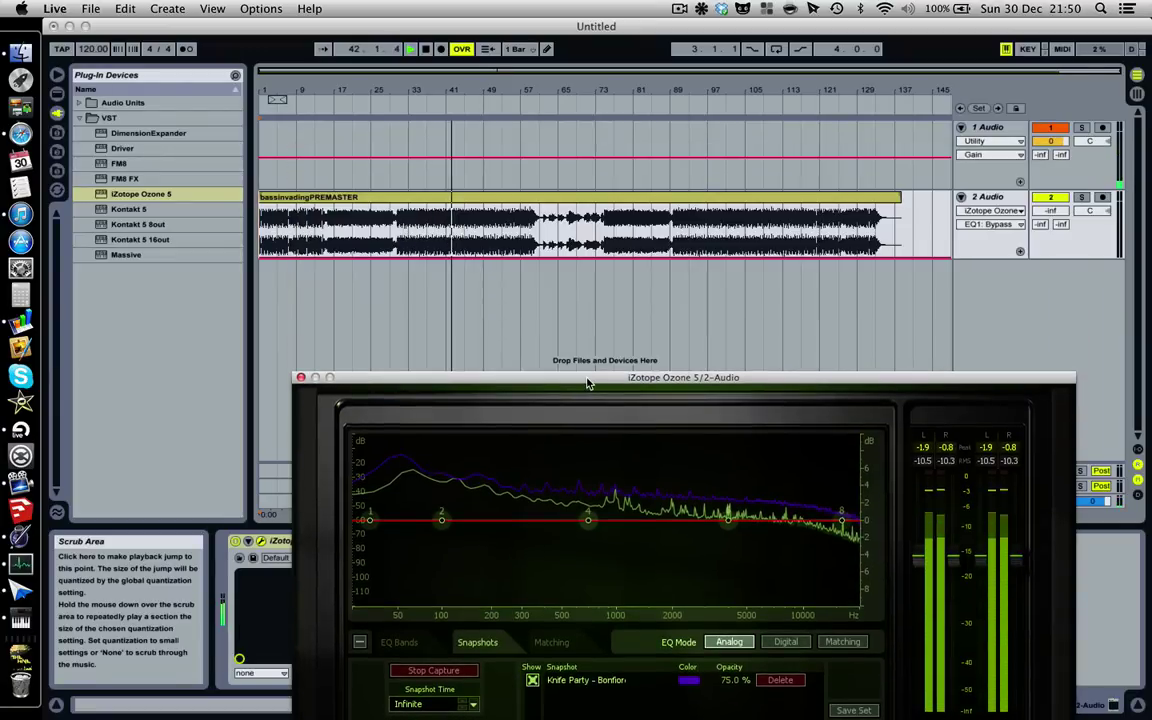
mouse_move(540, 155)
mouse_down()
mouse_move(588, 383)
mouse_move(591, 154)
mouse_up()
Stop capture and playback, rename Snapshot 1 to 'MY TRACK', and hide the Knife Party curve.
click(452, 443)
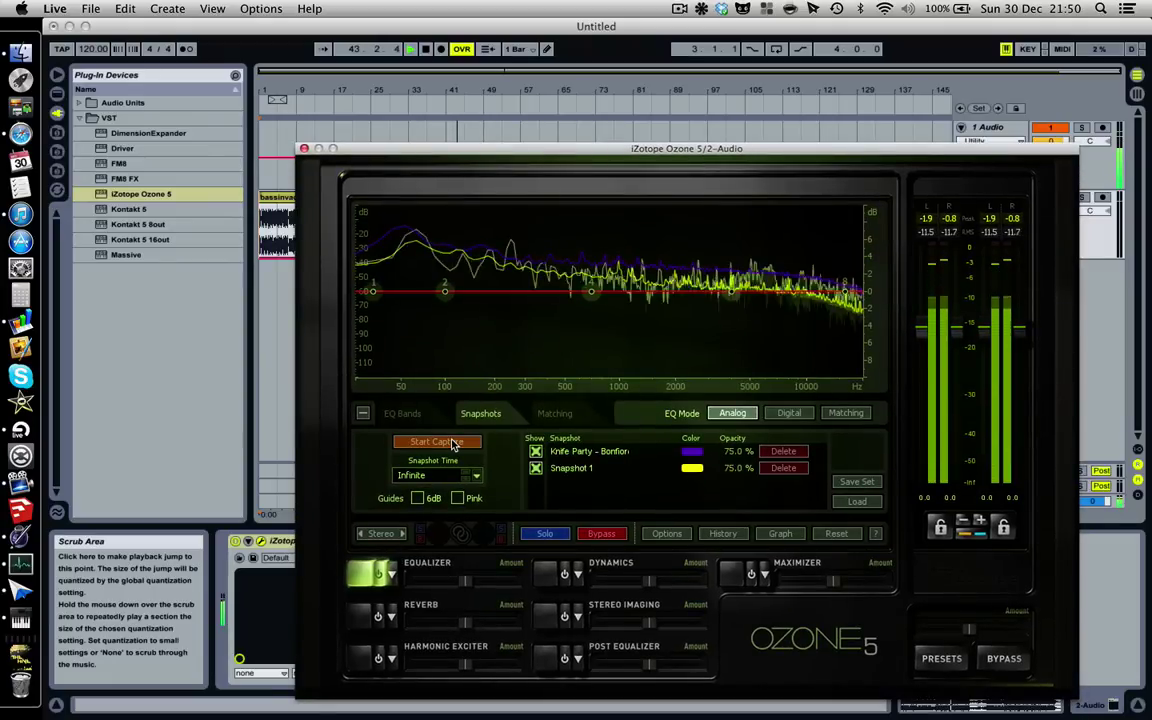
key(space)
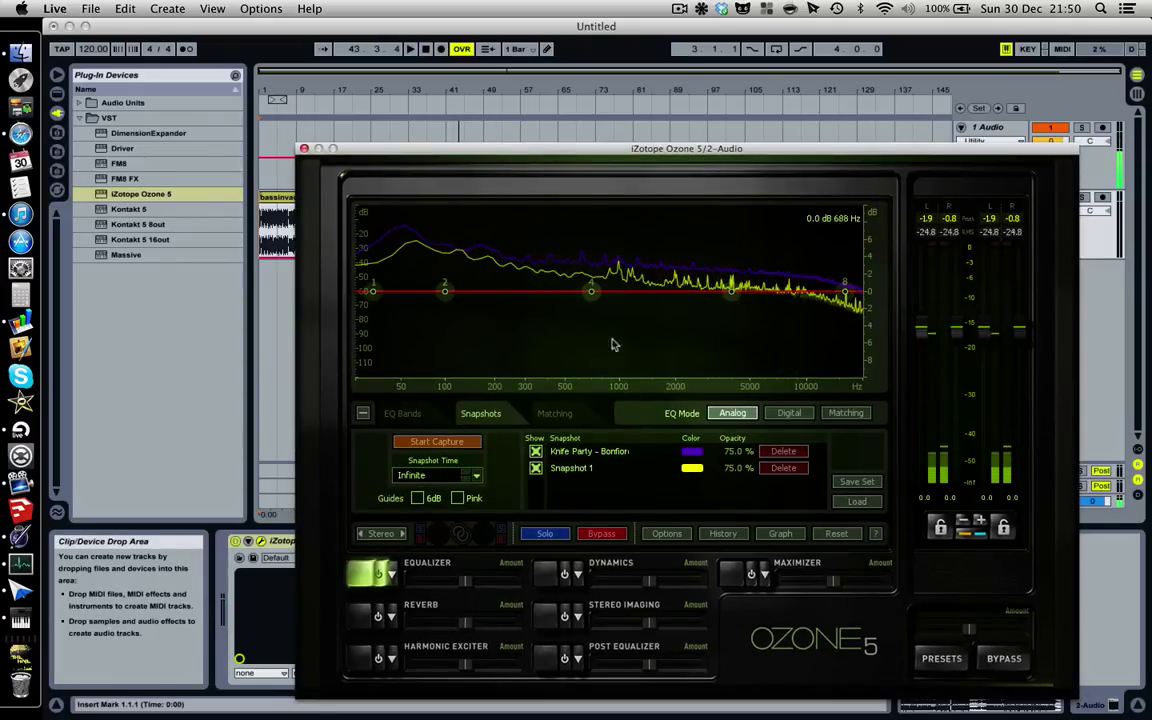
double_click(571, 468)
text(MY TRACK)
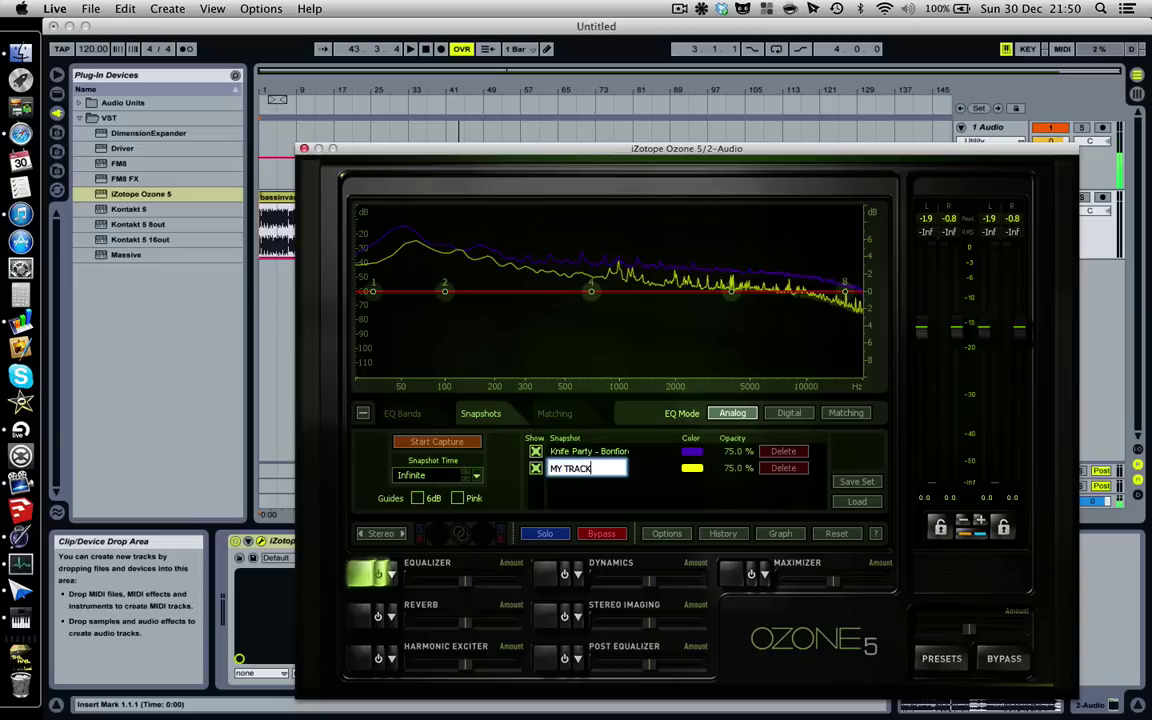
key(Return)
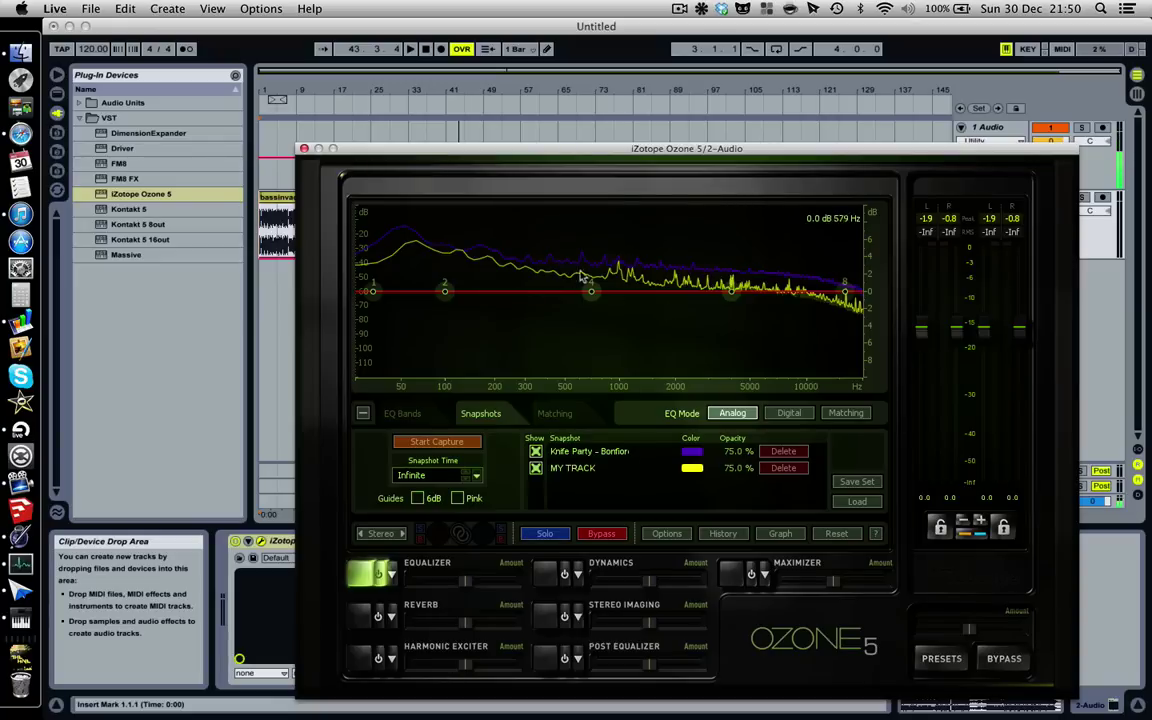
mouse_move(697, 233)
click(536, 452)
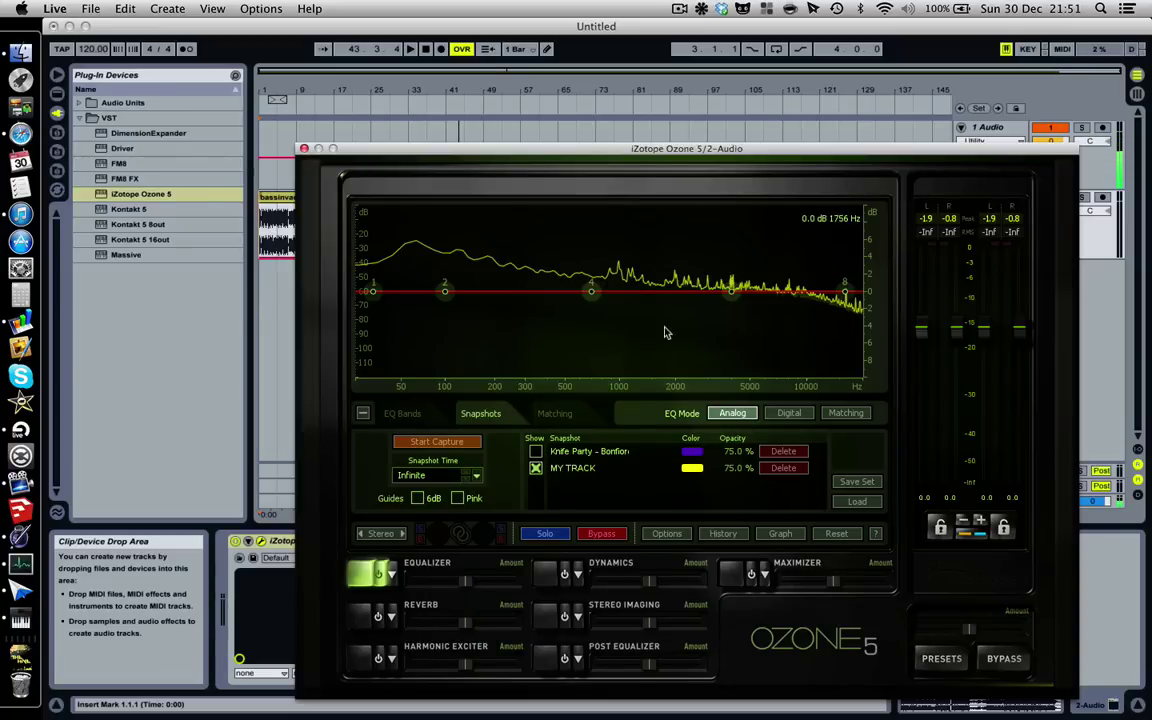
Toggle the Show checkboxes for MY TRACK and Knife Party to compare both spectrum curves.
click(536, 468)
click(536, 452)
click(536, 468)
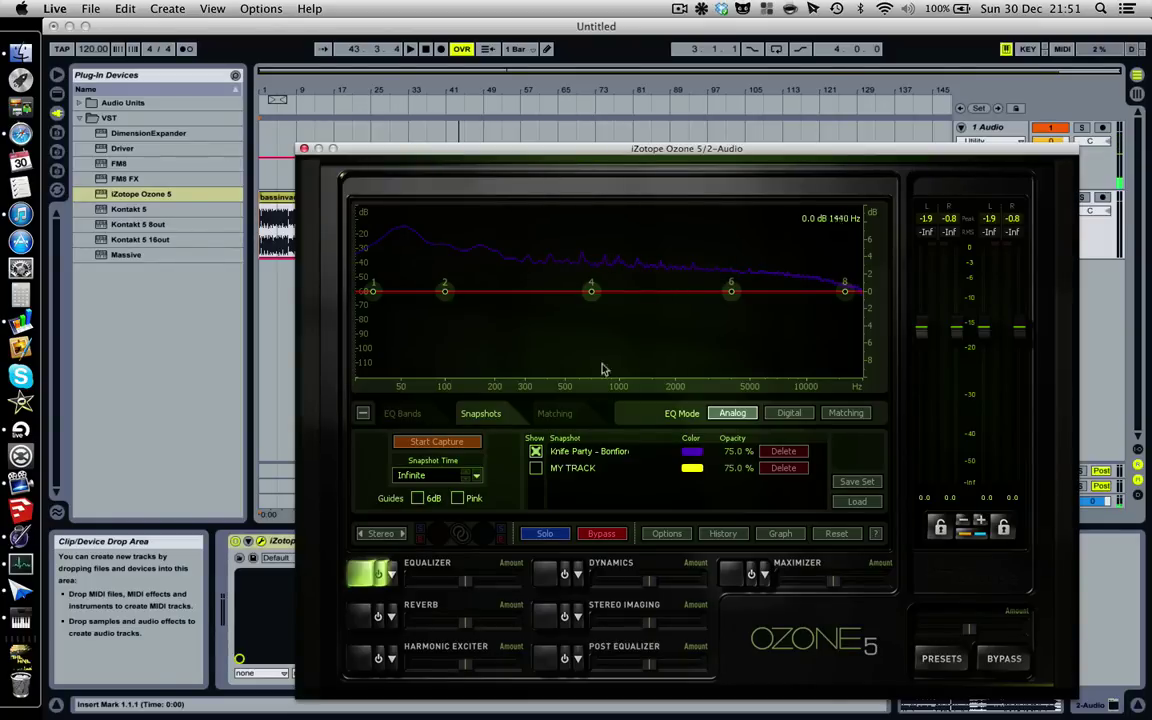
click(536, 468)
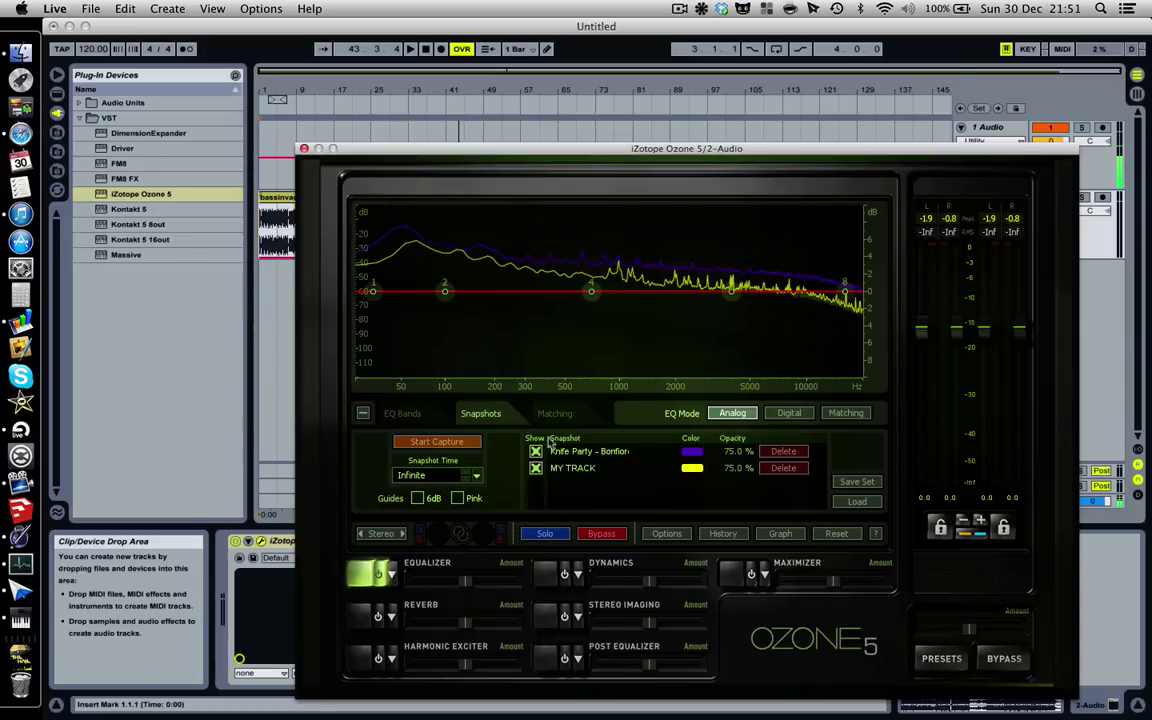
click(536, 452)
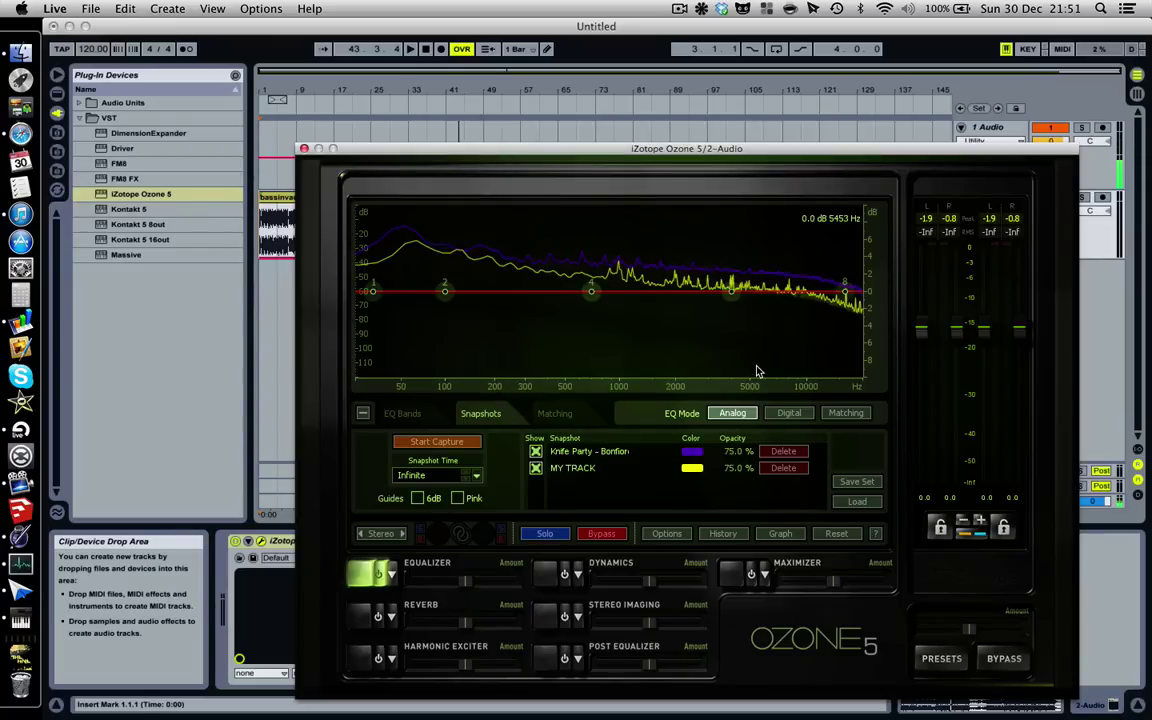
Match from Knife Party onto MY TRACK with the equalizer set to Matching EQ mode.
click(556, 413)
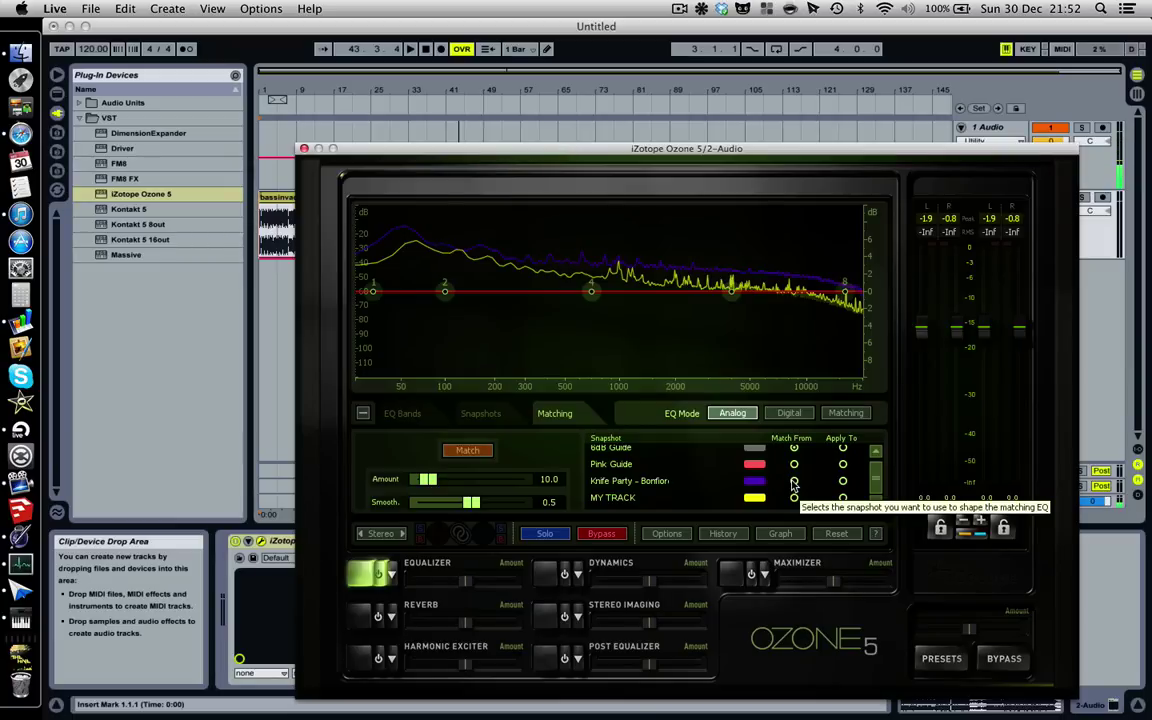
click(843, 498)
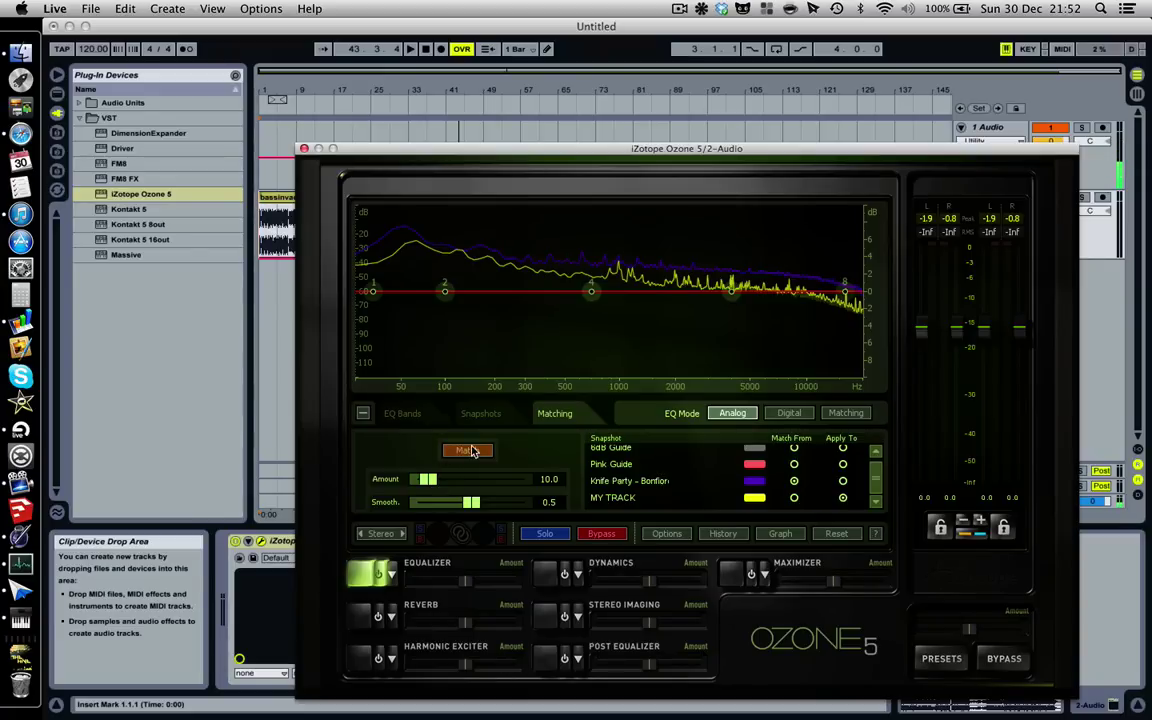
click(470, 450)
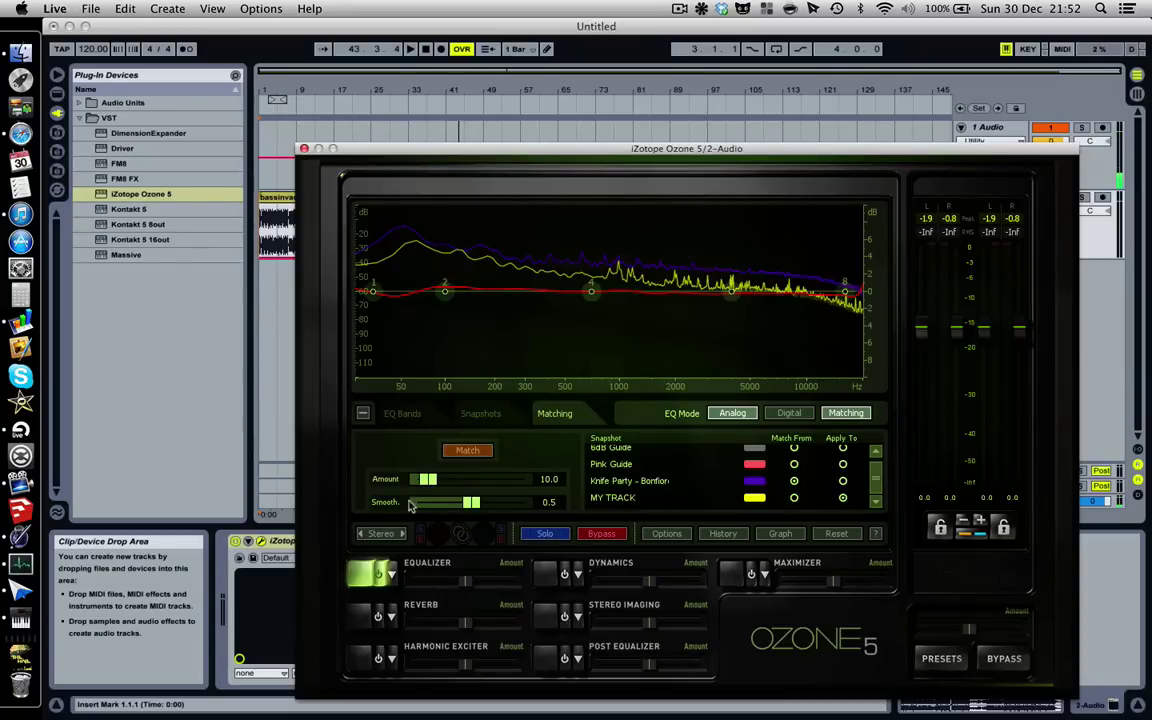
Adjust the matching Amount slider, settling at 33.1.
mouse_move(433, 479)
mouse_down()
mouse_move(474, 478)
mouse_move(438, 470)
mouse_move(530, 484)
mouse_move(443, 479)
mouse_move(494, 489)
mouse_move(482, 482)
mouse_up()
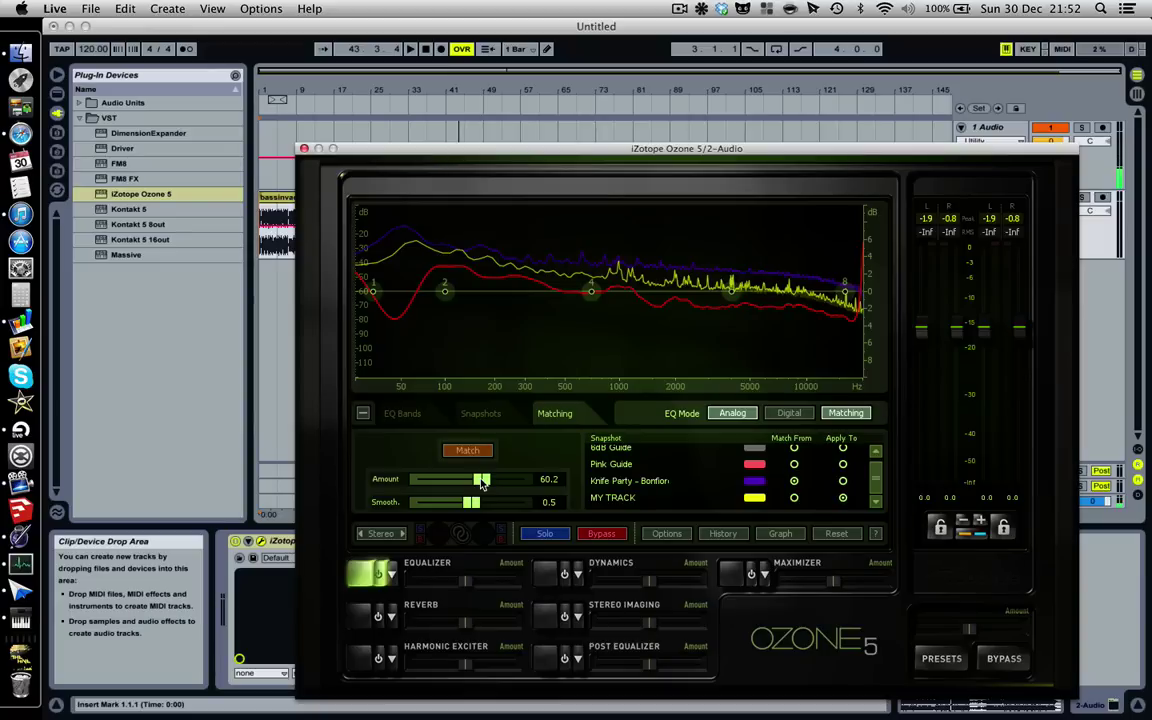
drag(482, 483, 421, 480)
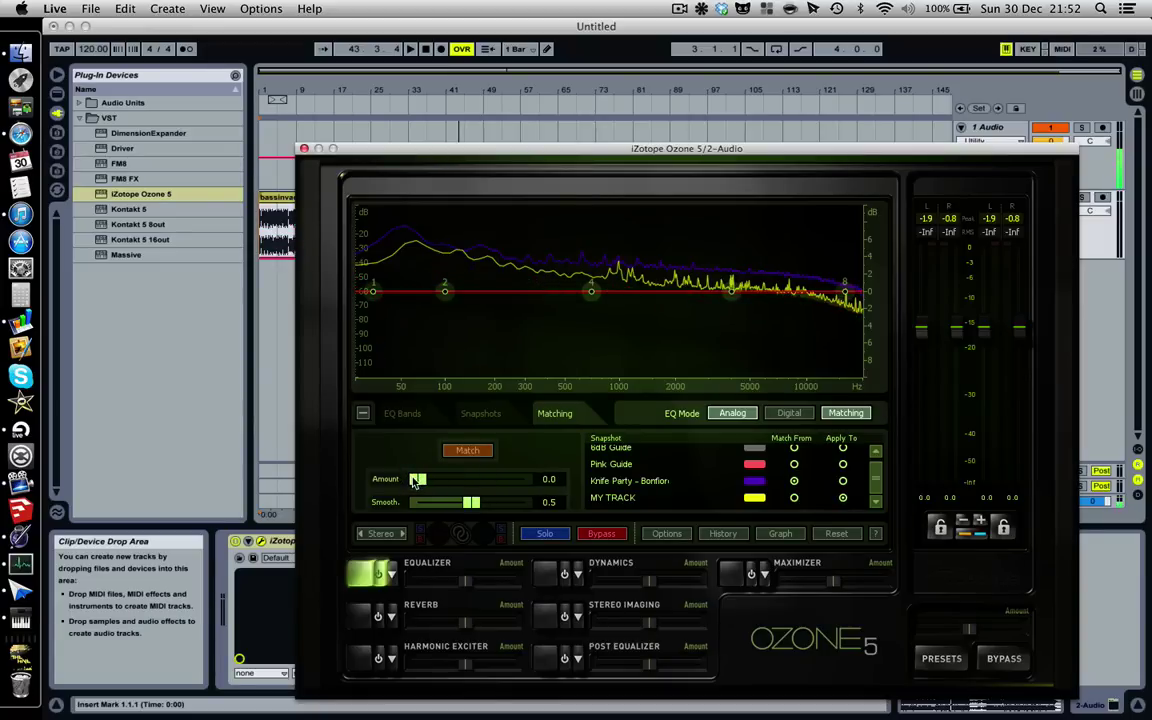
mouse_move(421, 480)
mouse_down()
mouse_move(472, 482)
mouse_move(417, 468)
mouse_move(422, 476)
mouse_up()
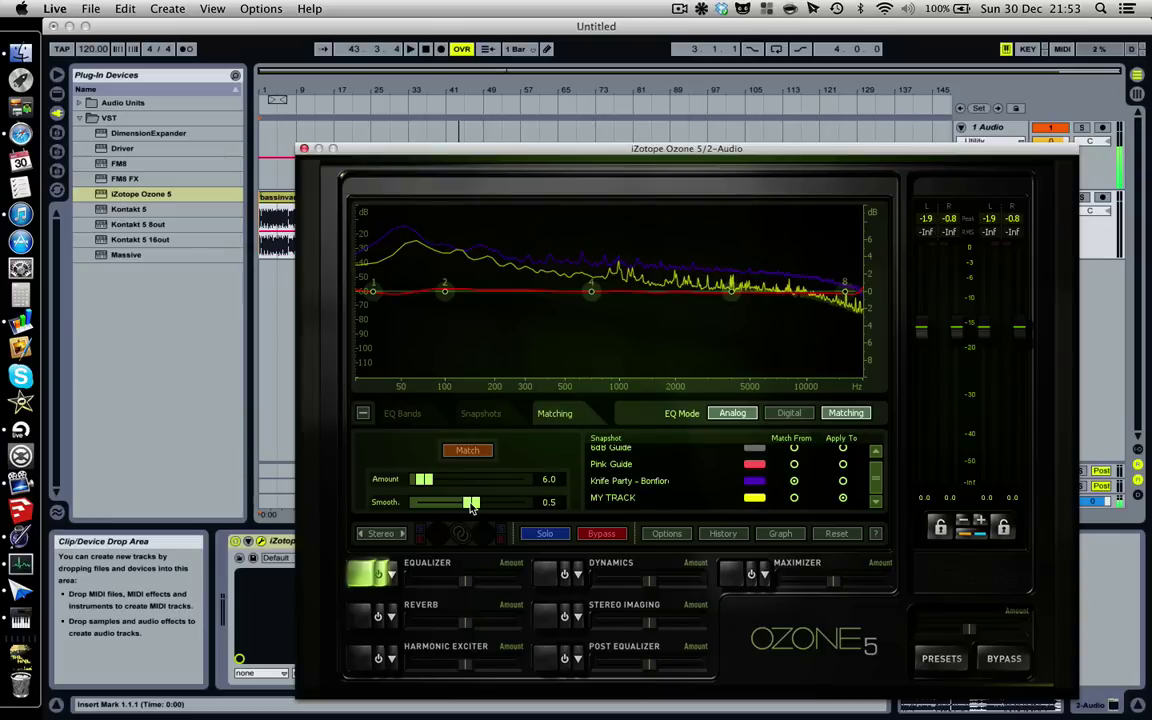
mouse_move(428, 480)
mouse_down()
mouse_move(516, 481)
mouse_move(491, 503)
mouse_up()
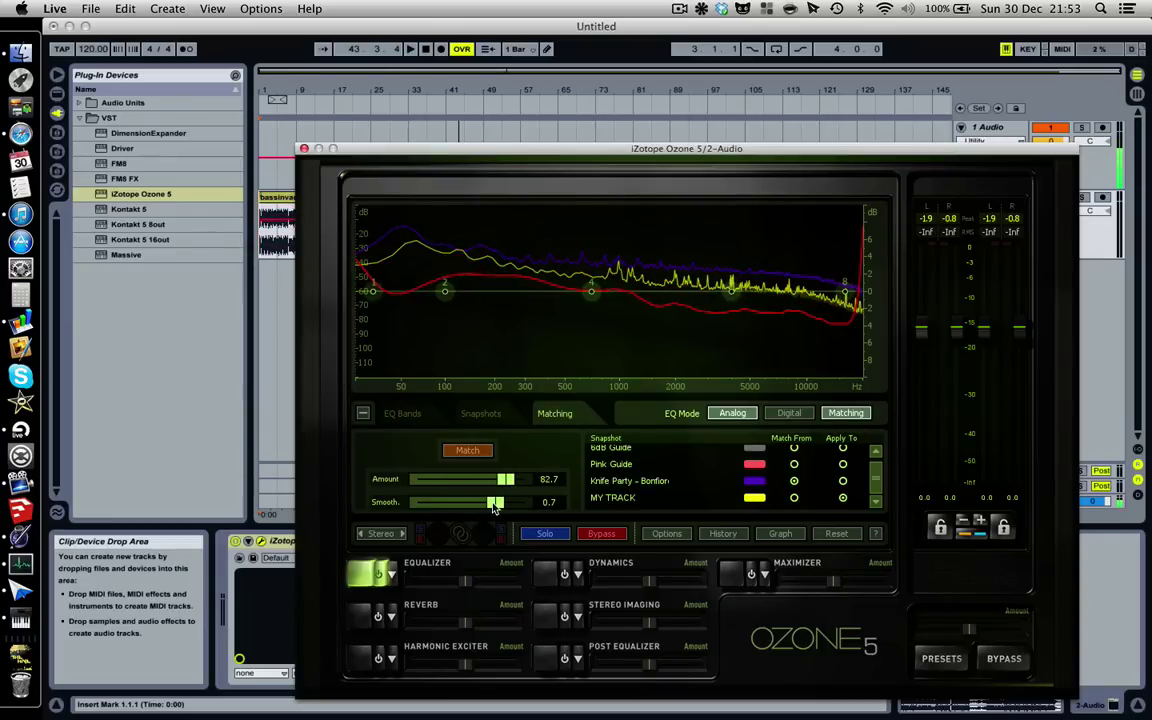
mouse_move(507, 480)
mouse_down()
mouse_move(481, 480)
mouse_move(472, 503)
mouse_move(500, 510)
mouse_up()
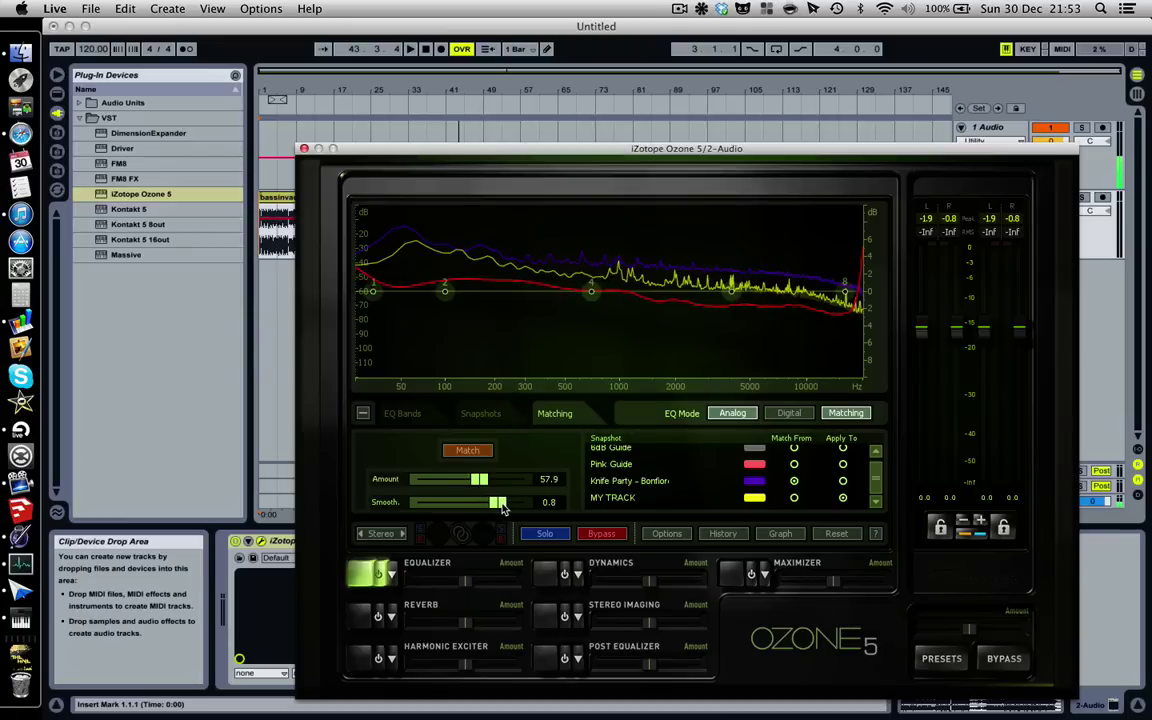
mouse_move(495, 503)
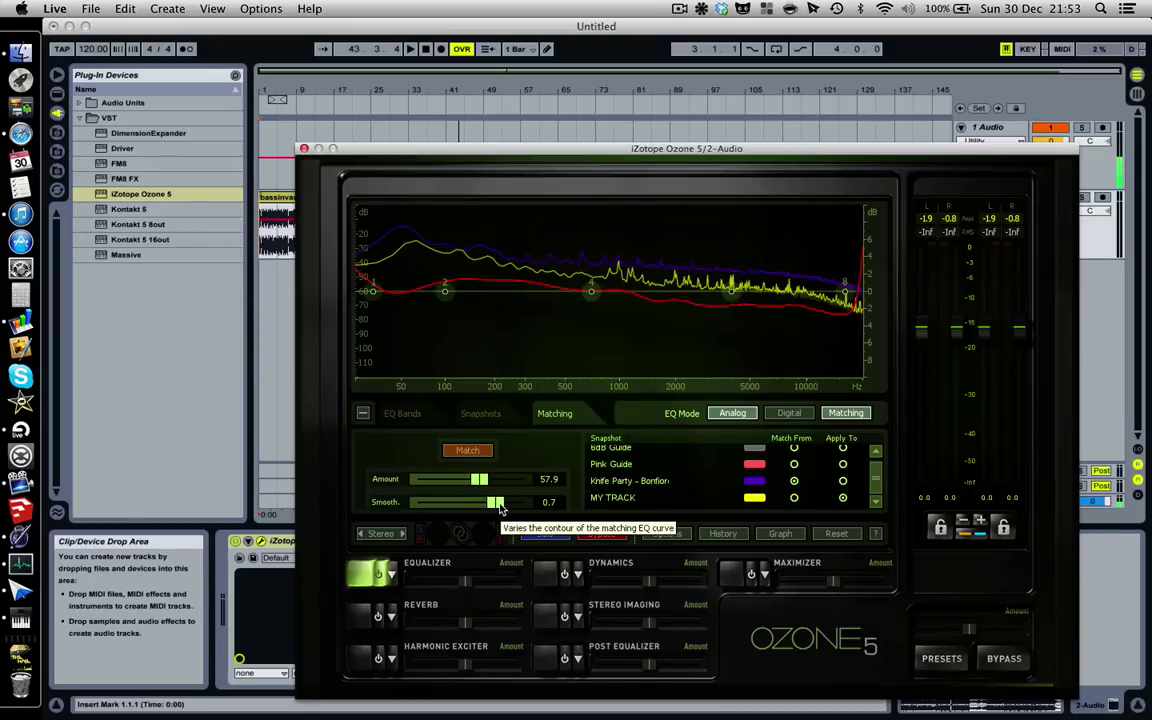
Adjust the matching Smooth slider, settling at 0.8.
drag(500, 510, 421, 507)
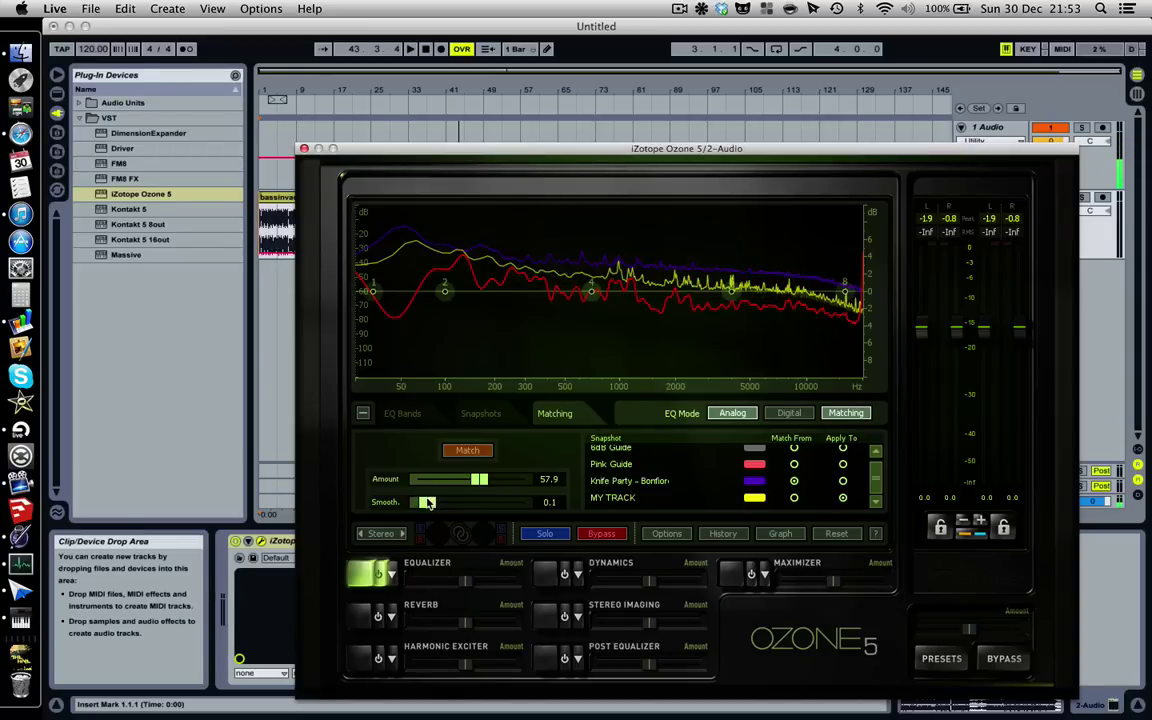
mouse_move(420, 503)
mouse_down()
mouse_move(445, 510)
mouse_move(482, 497)
mouse_up()
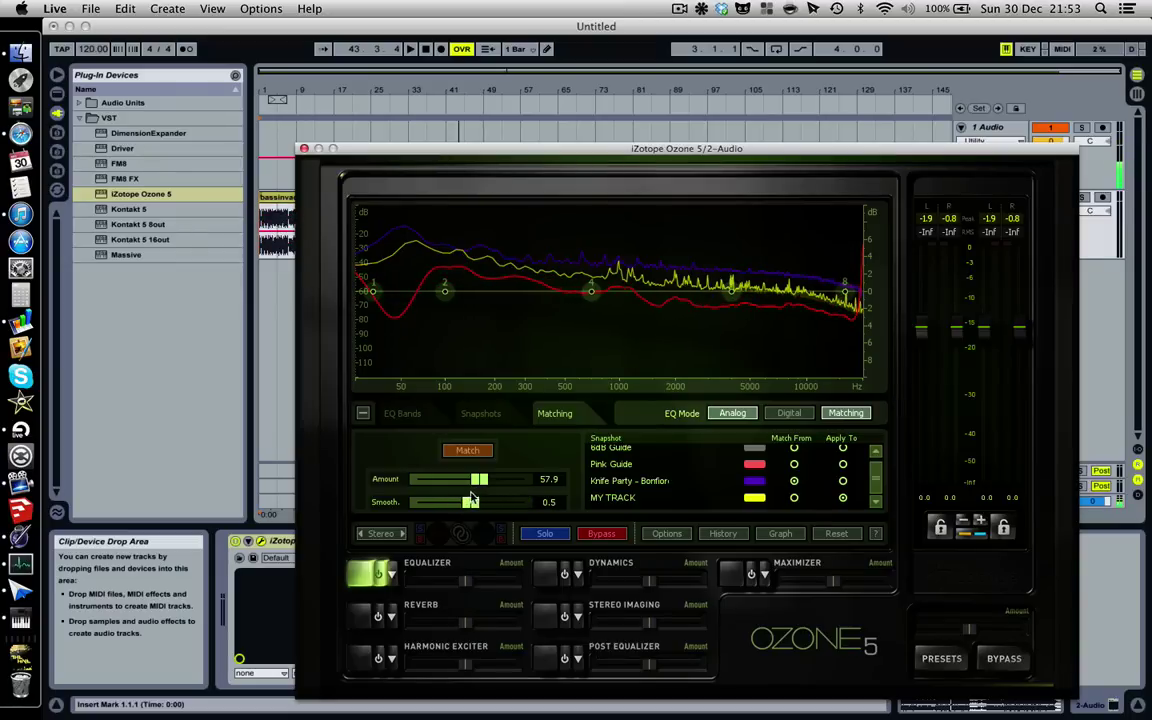
drag(482, 497, 524, 497)
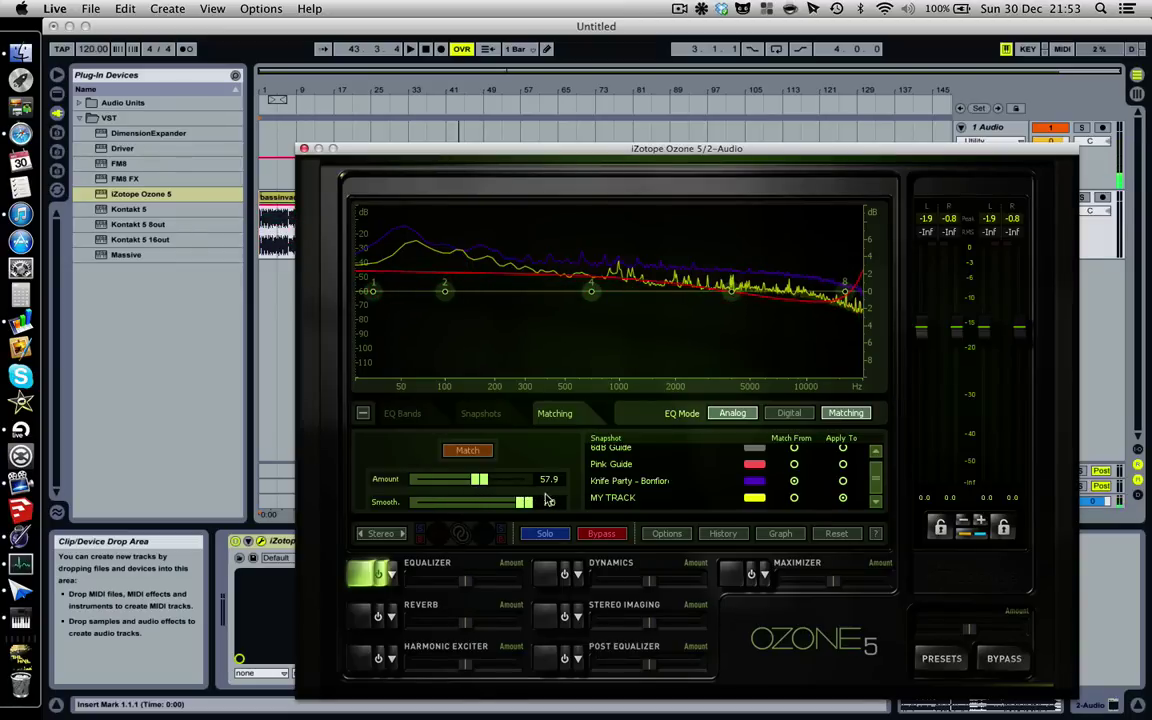
mouse_move(524, 497)
mouse_down()
mouse_move(484, 503)
mouse_move(503, 509)
mouse_move(436, 487)
mouse_move(459, 482)
mouse_move(503, 510)
mouse_up()
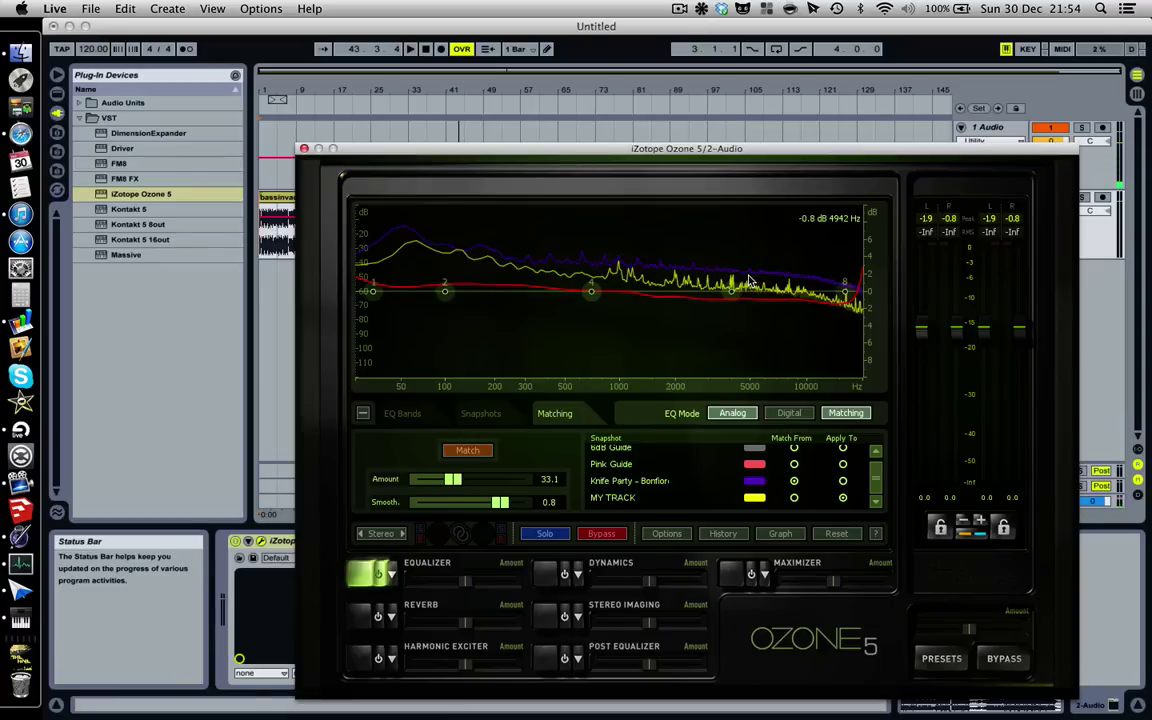
click(400, 413)
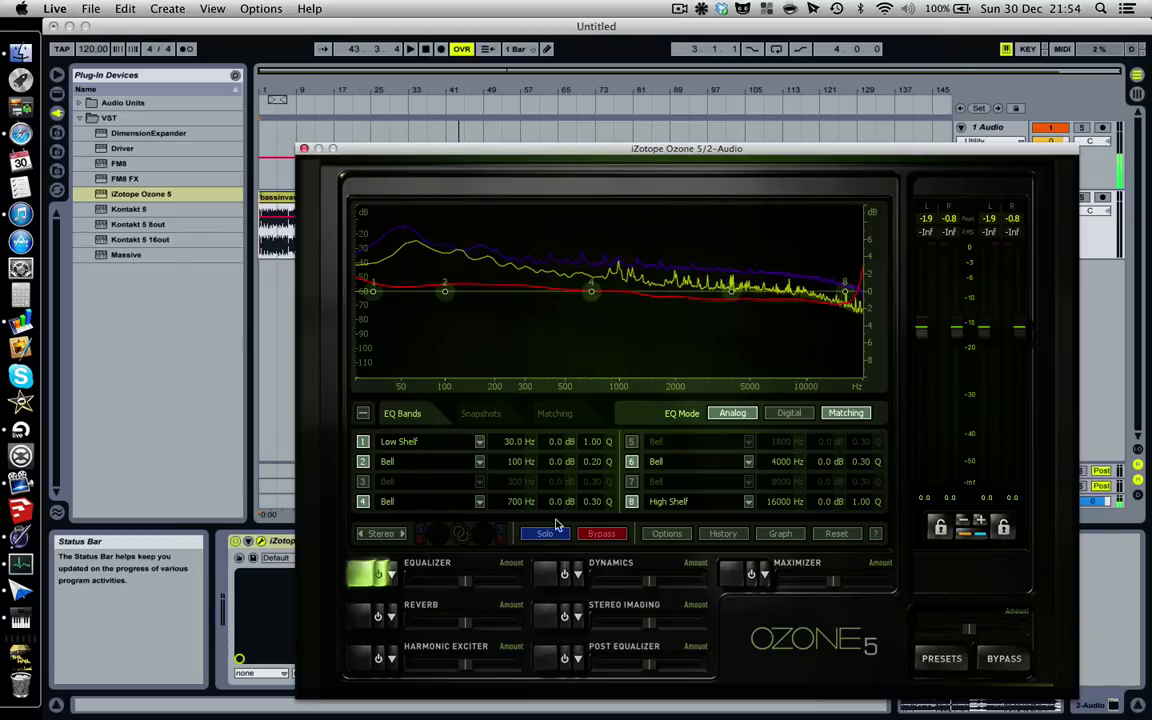
click(484, 415)
click(556, 413)
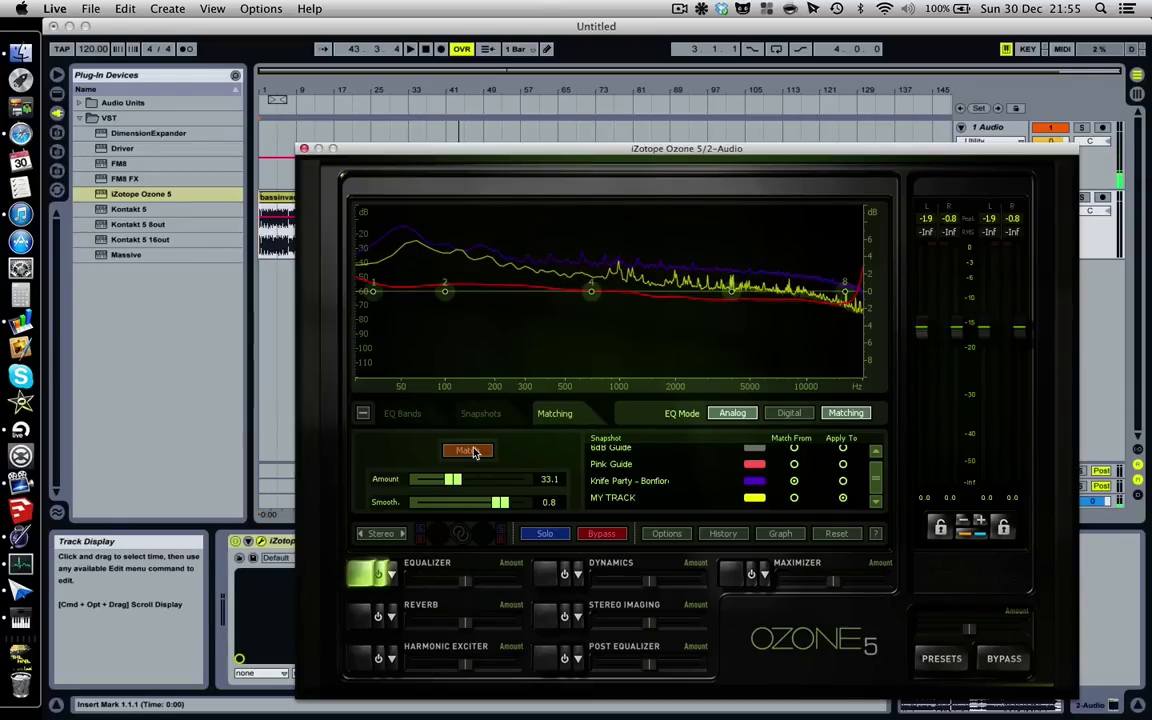
Apply the Knife Party spectrum match to MY TRACK at 33.1 amount and 0.8 smoothing.
click(475, 453)
click(677, 8)
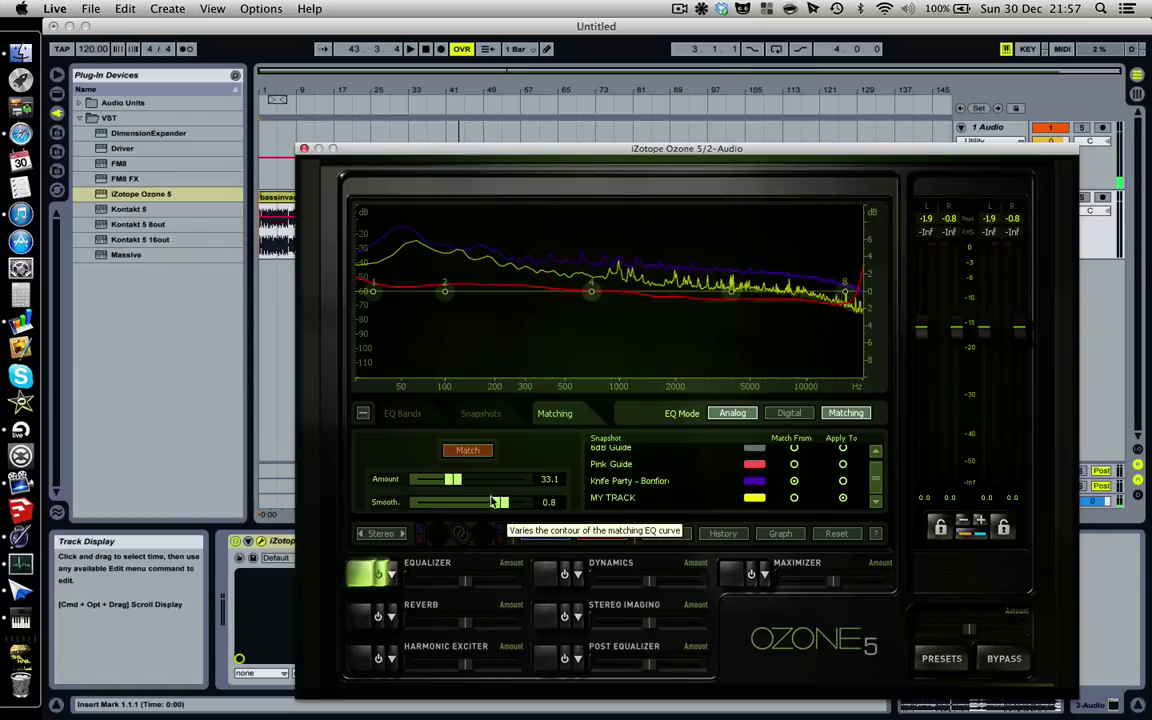
click(678, 8)
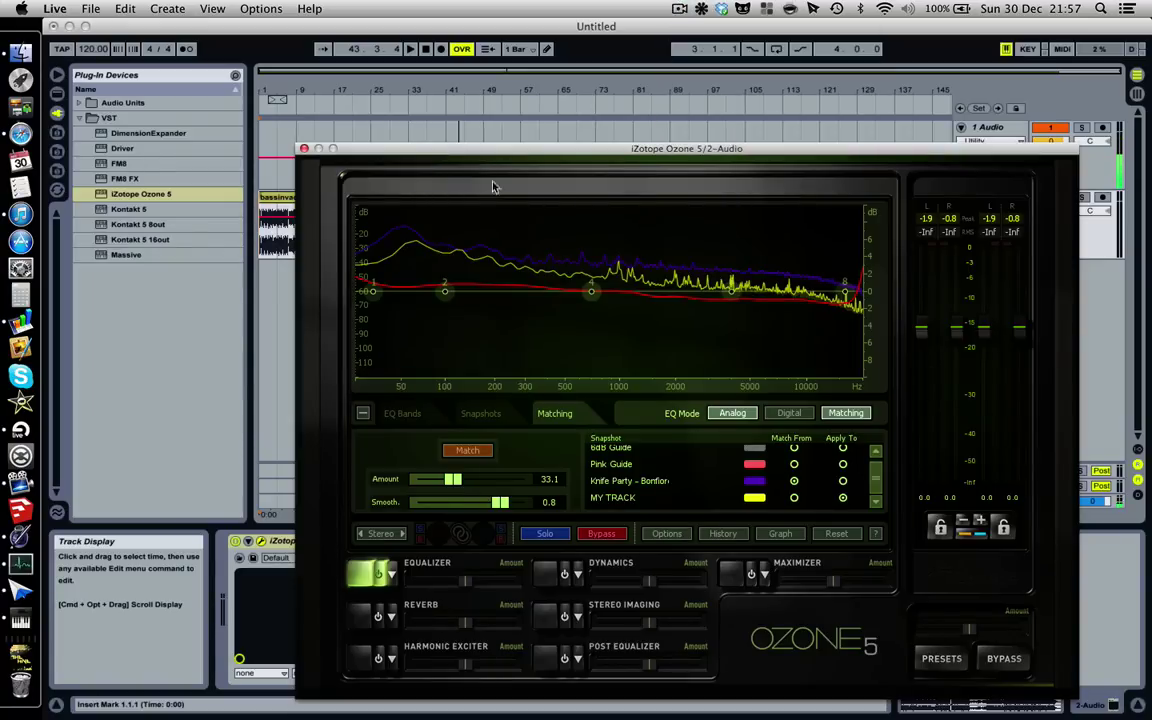